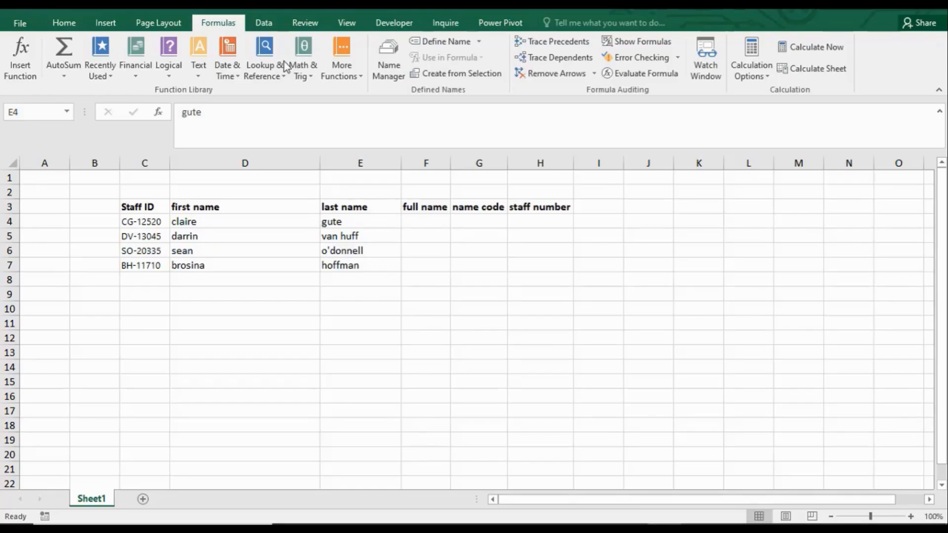
Step: Browse the function library categories, including date and time, math and trig, additional functions, recently used and financial
click(138, 78)
click(137, 78)
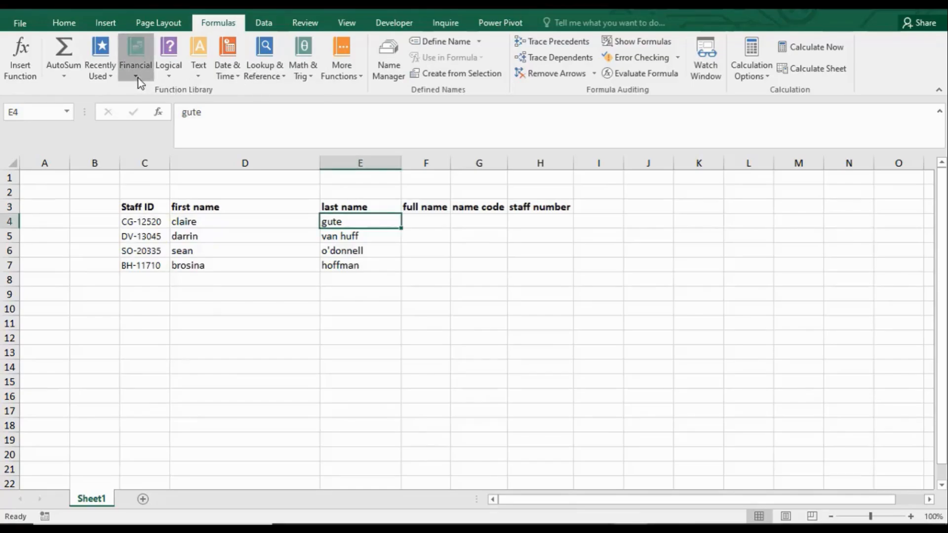
click(168, 73)
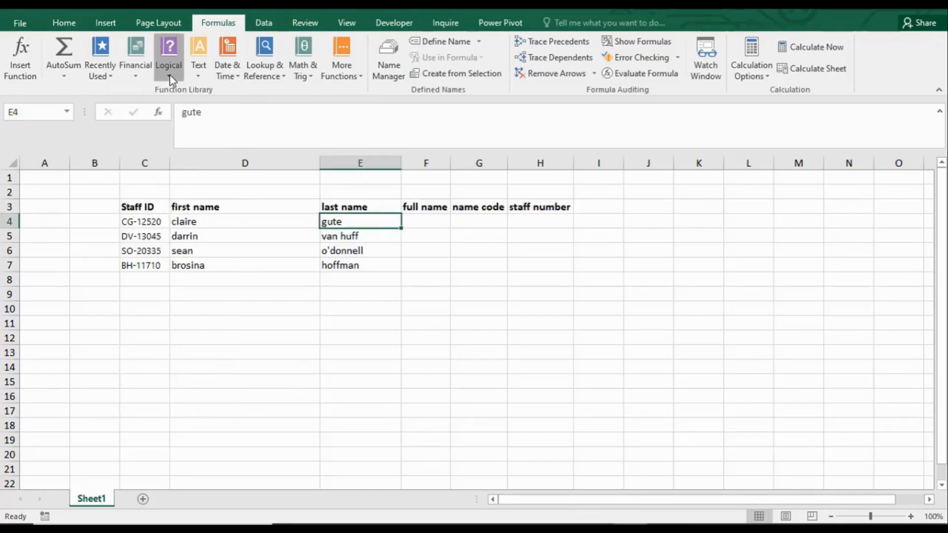
click(199, 72)
click(233, 77)
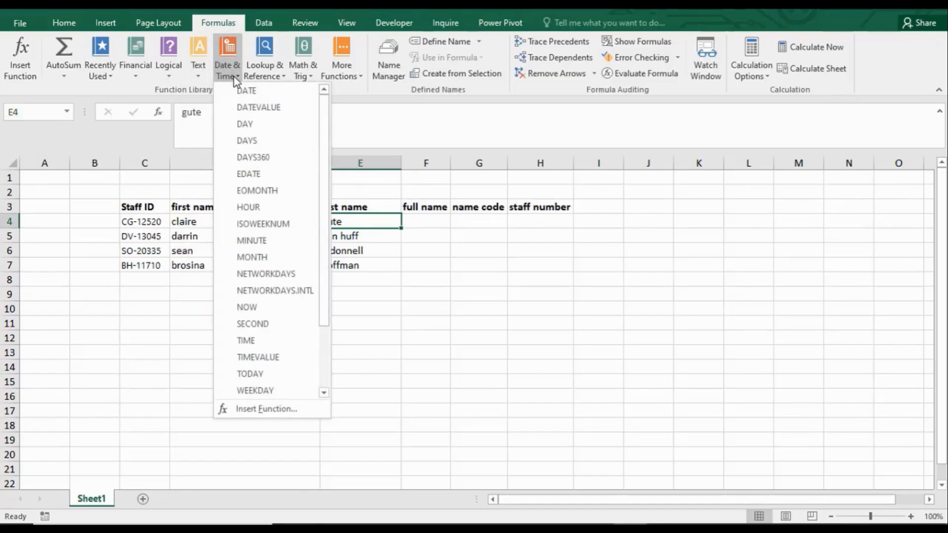
click(274, 76)
click(312, 77)
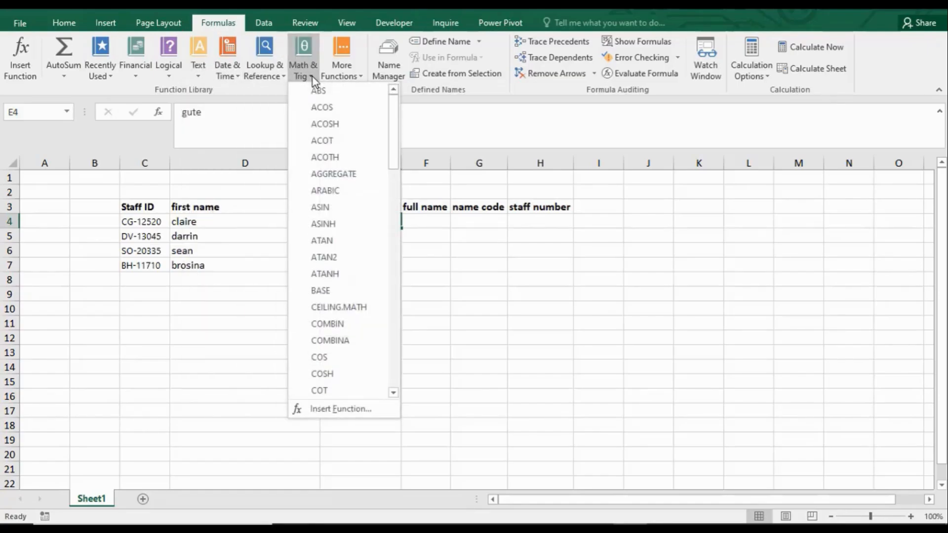
click(354, 73)
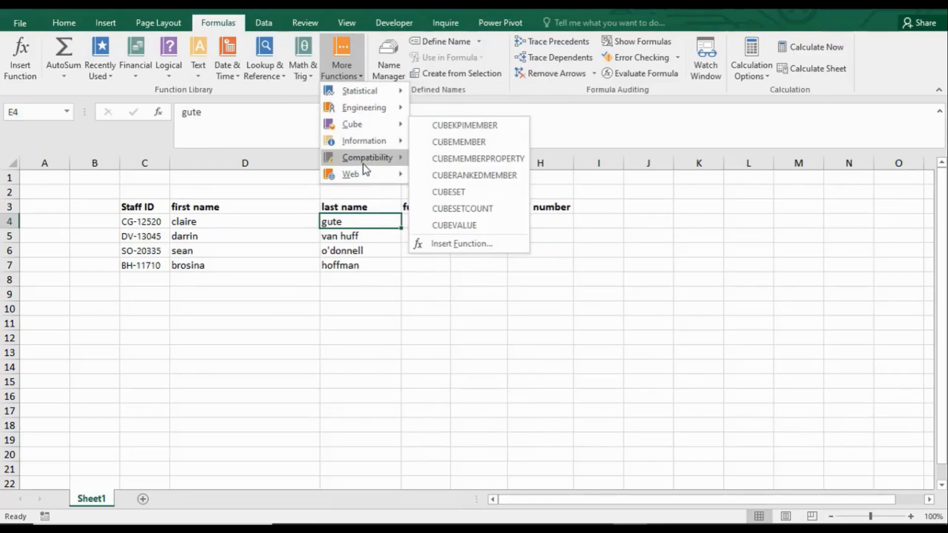
click(108, 75)
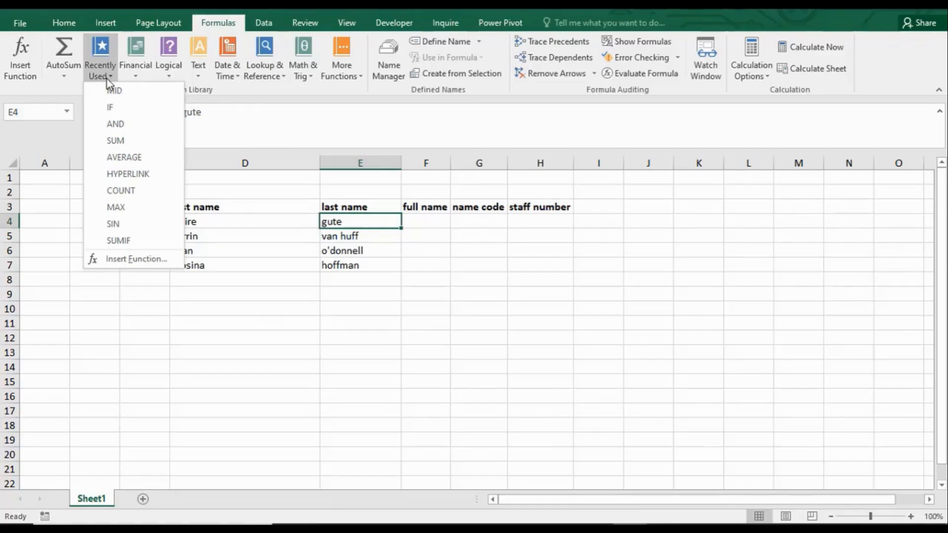
click(137, 78)
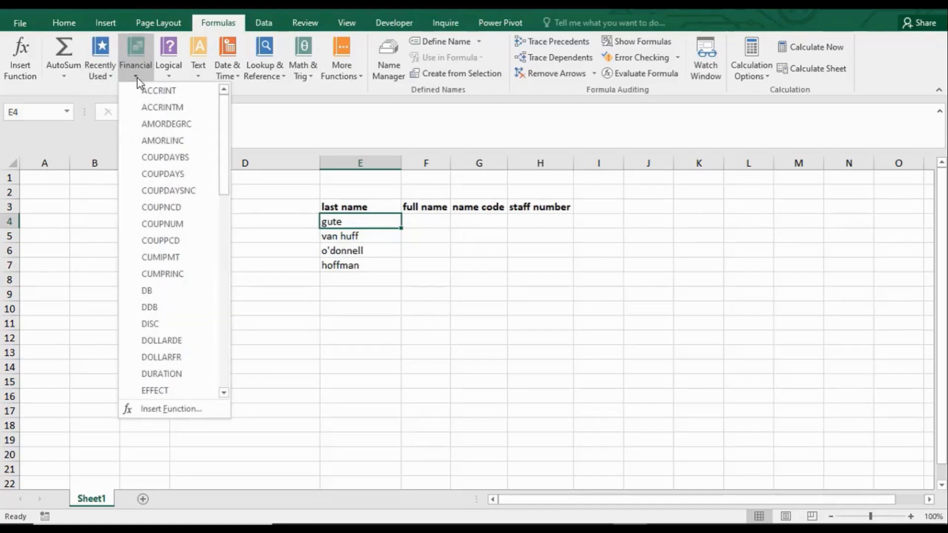
click(196, 73)
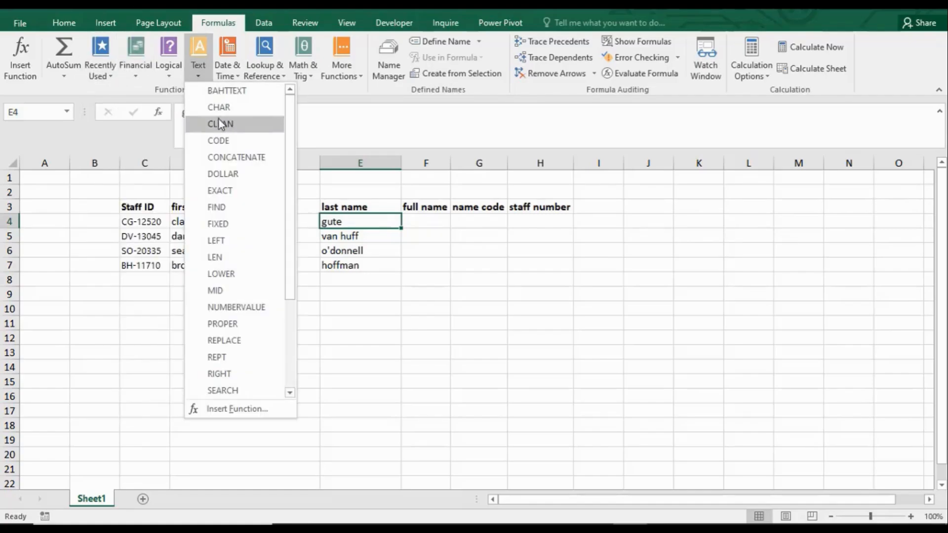
click(236, 158)
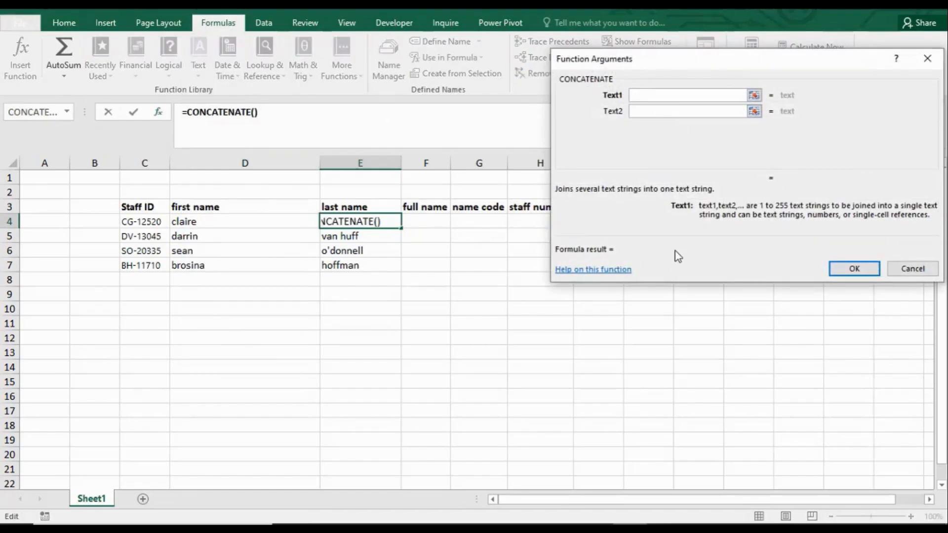
click(928, 61)
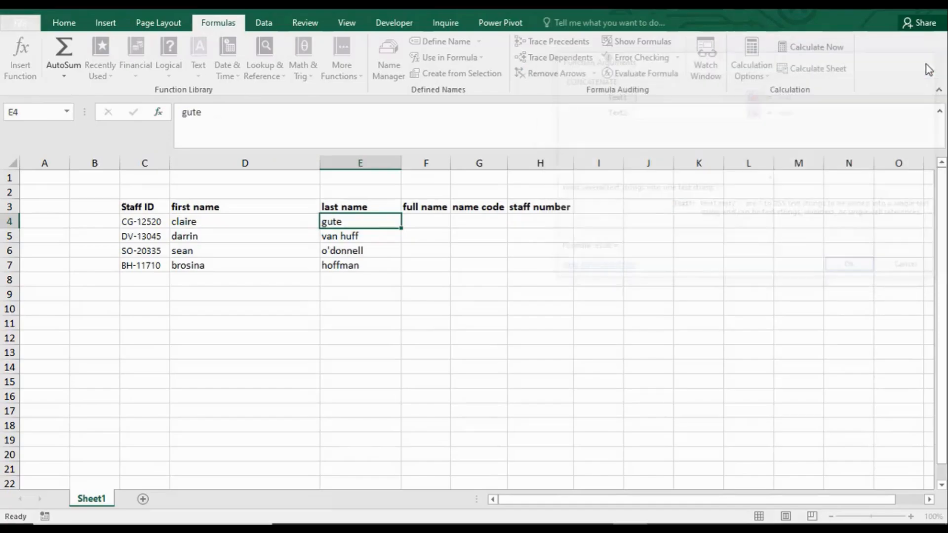
Step: Try building a CONCATENATE formula in H7 through its function arguments, with D6 as Text1 and E6 as Text2, and discard it
click(567, 267)
text(=)
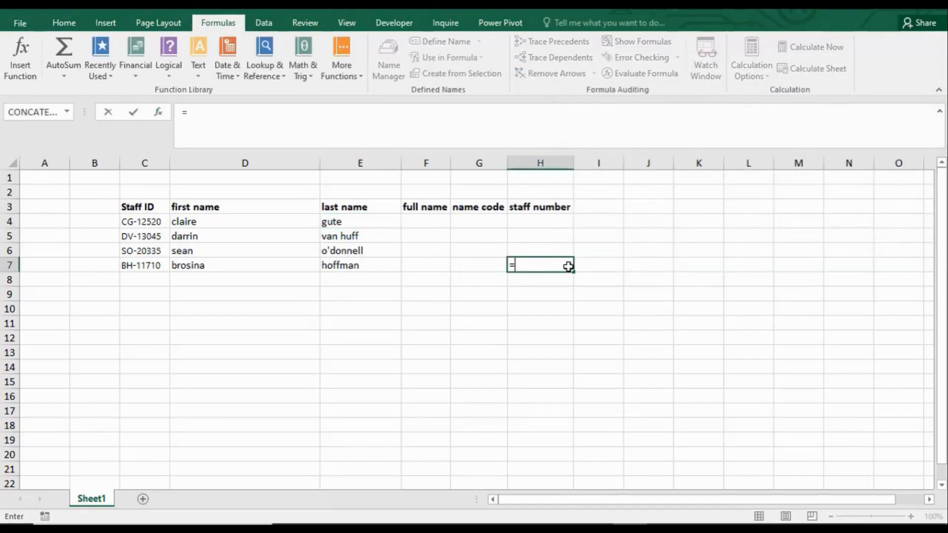
click(198, 74)
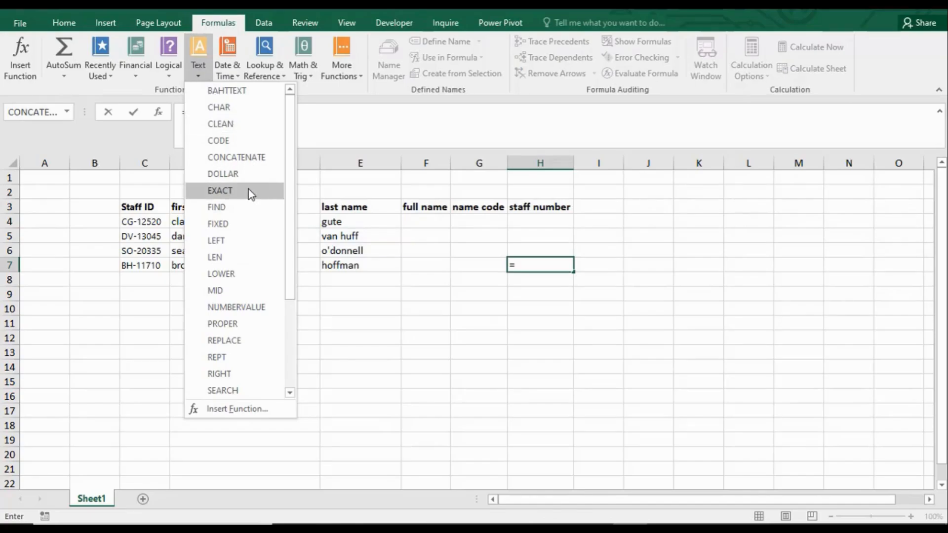
click(242, 158)
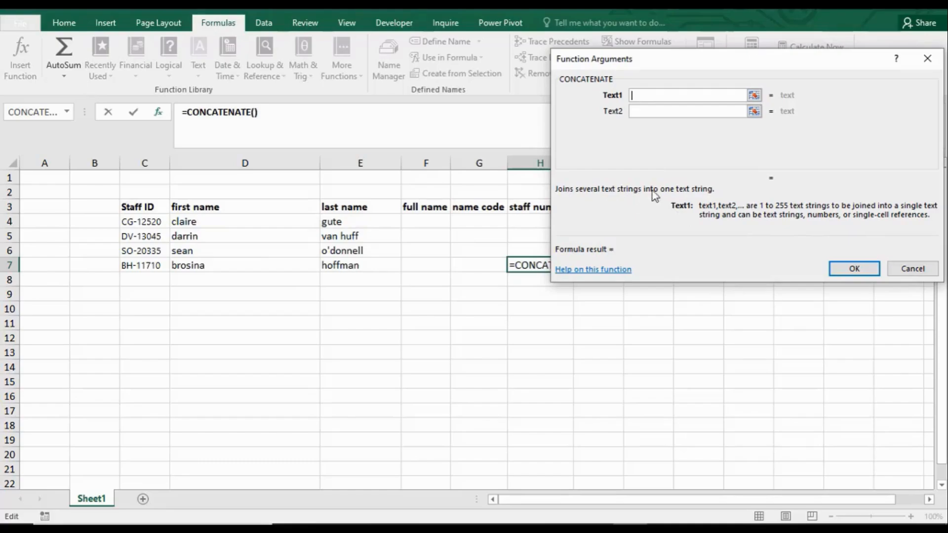
click(228, 254)
click(668, 111)
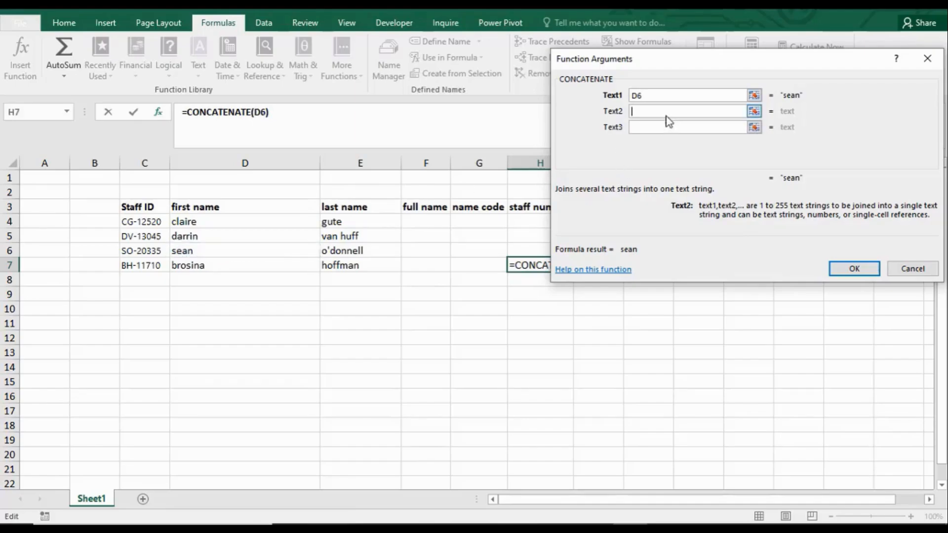
click(353, 245)
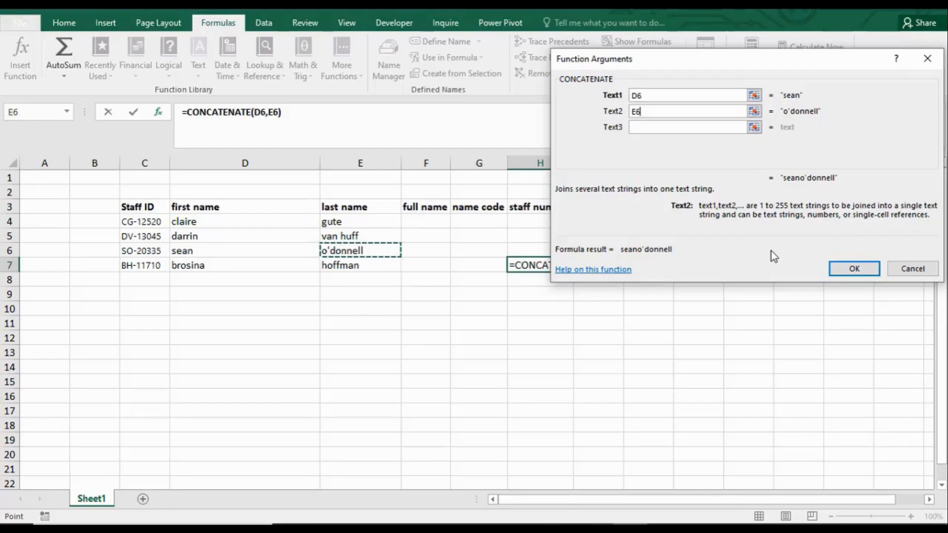
click(913, 269)
click(408, 217)
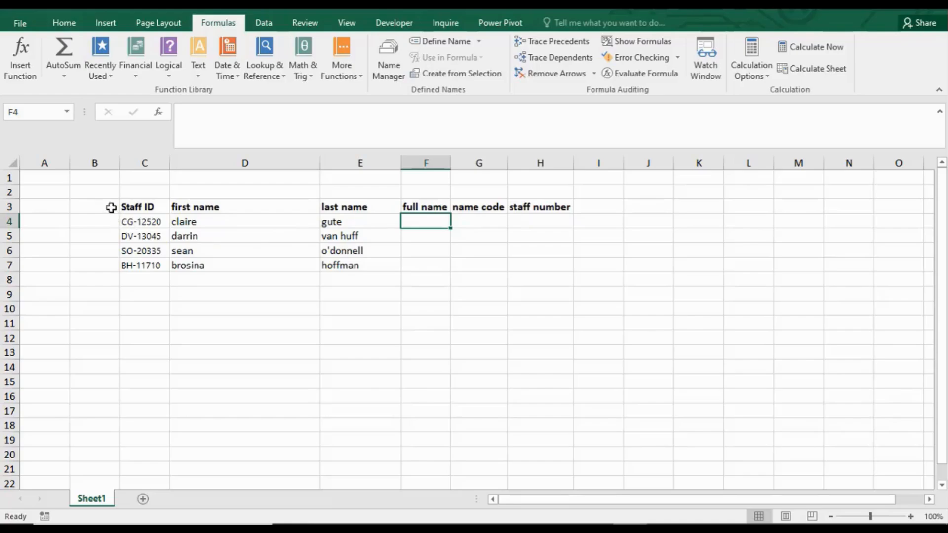
drag(112, 207, 363, 279)
click(192, 304)
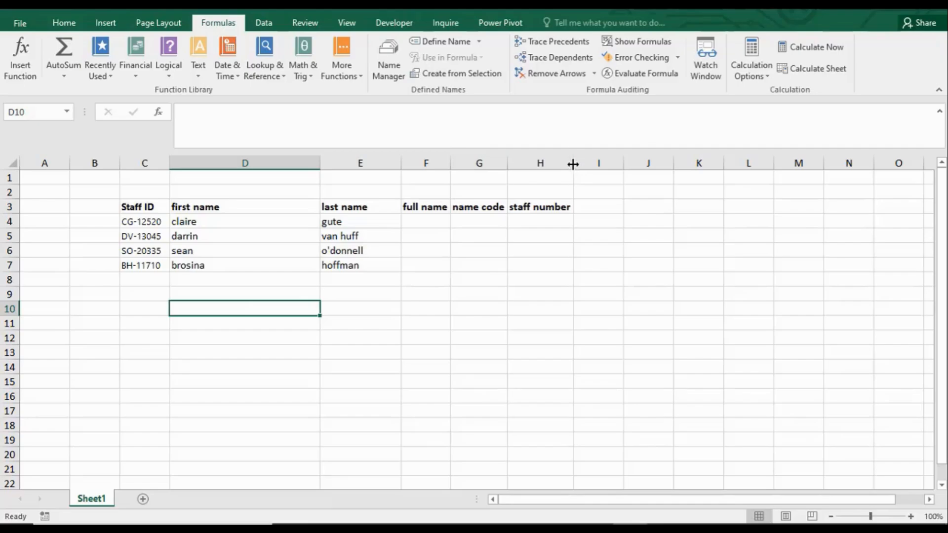
Step: Enter =CONCATENATE(D4,E4) in F4 to join the first and last name, and widen column F
click(423, 223)
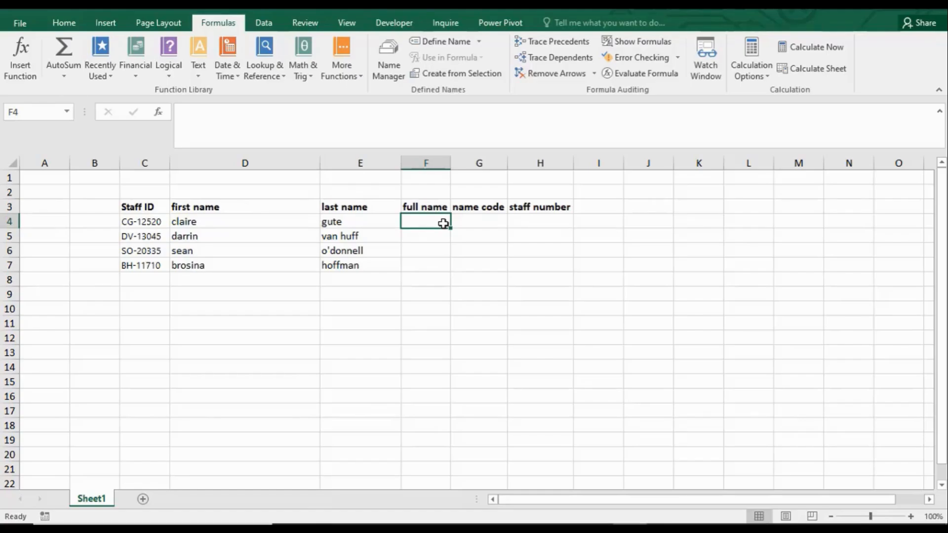
text(=c)
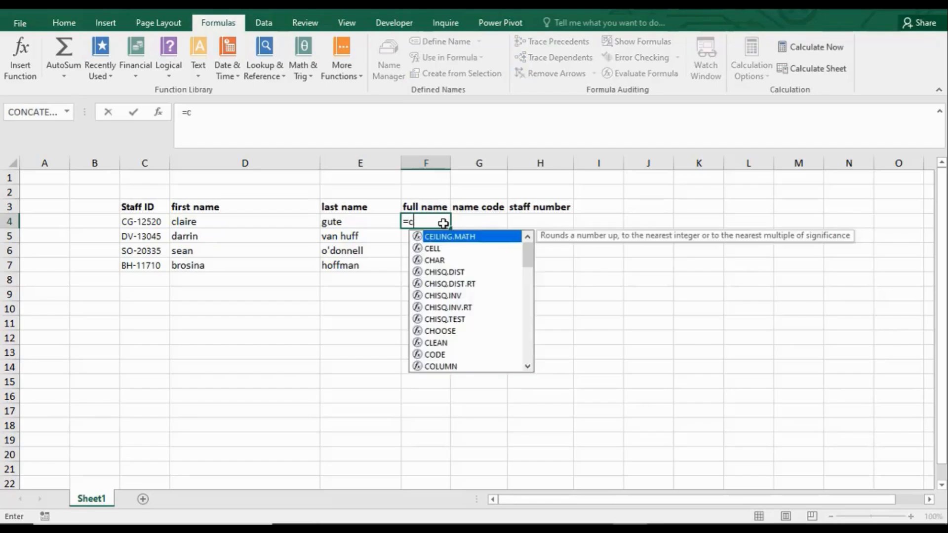
text(oncate)
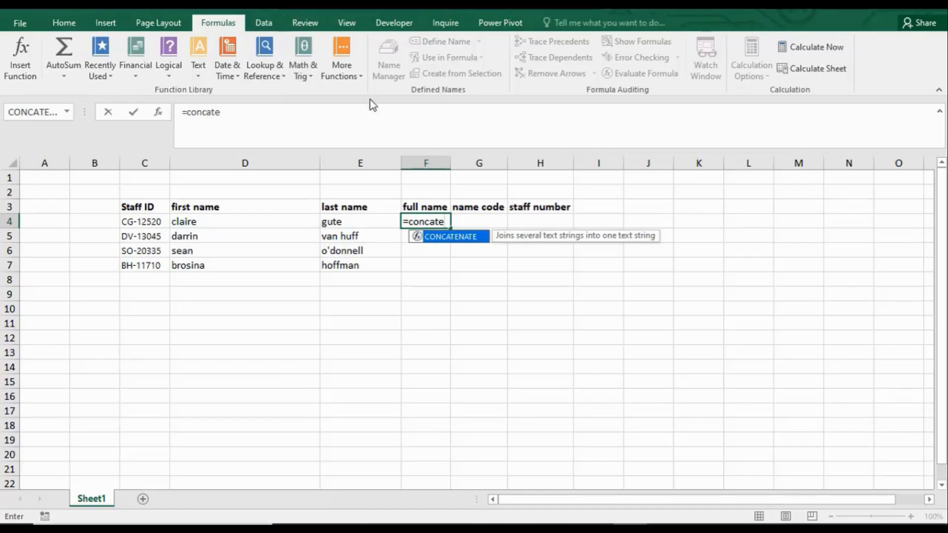
key(BackSpace)
double_click(457, 243)
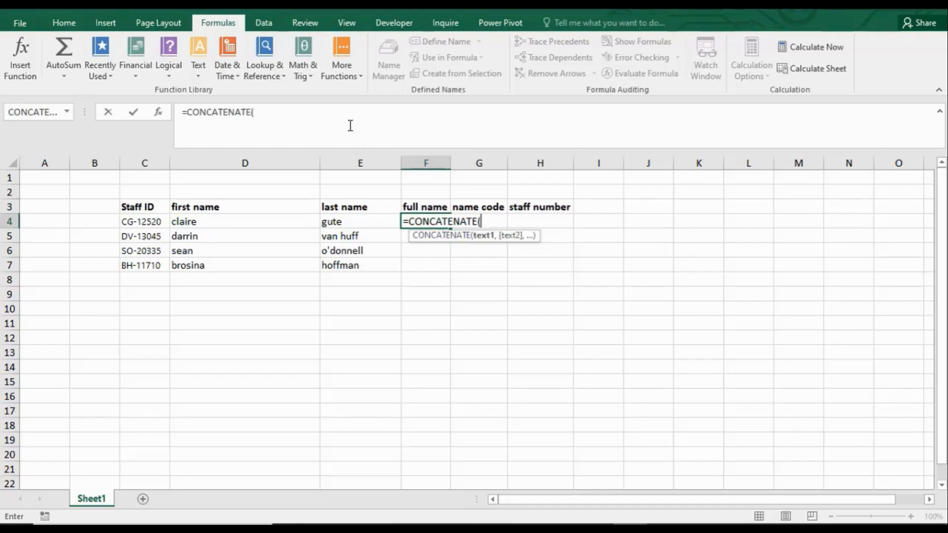
click(299, 115)
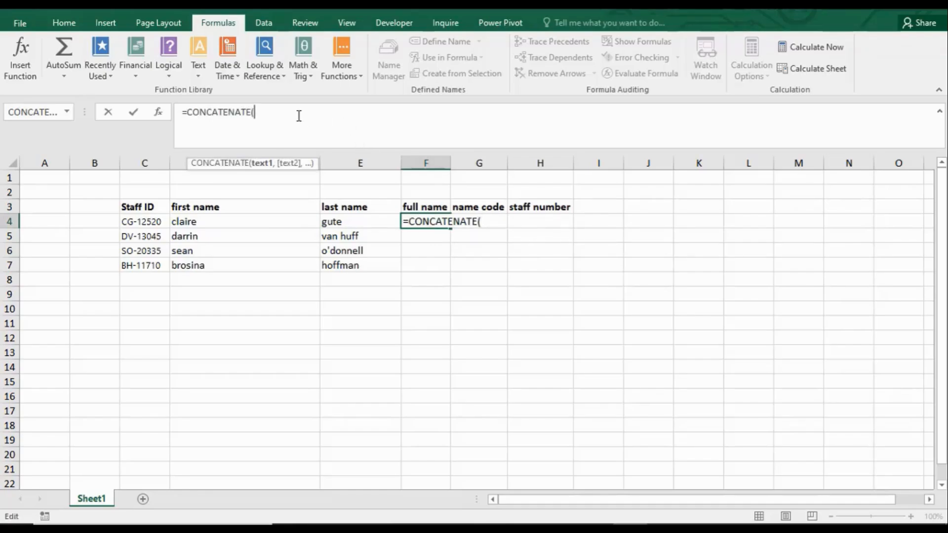
click(483, 221)
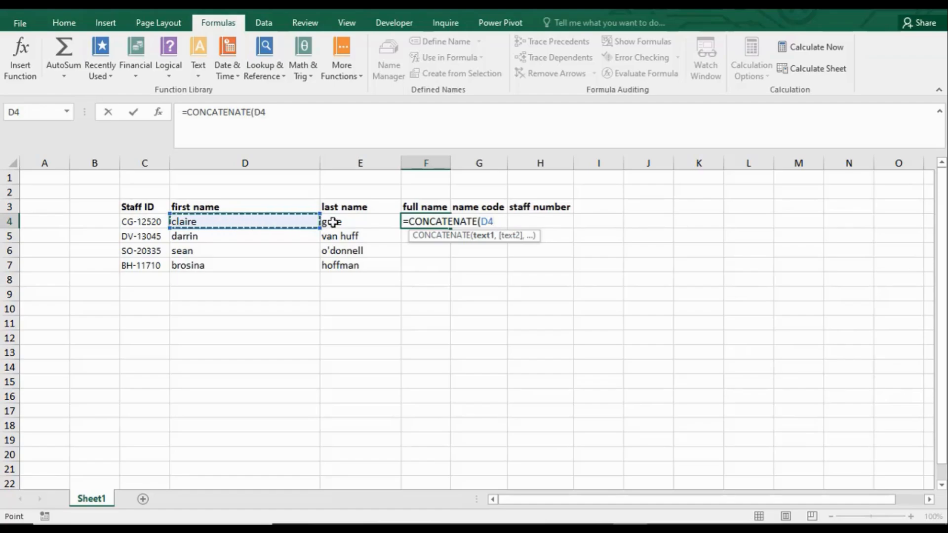
text(,)
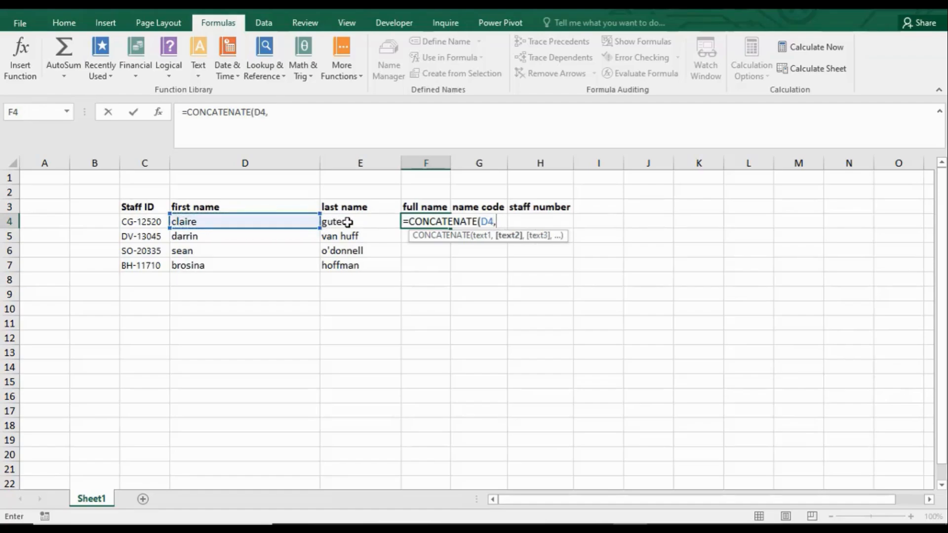
click(360, 221)
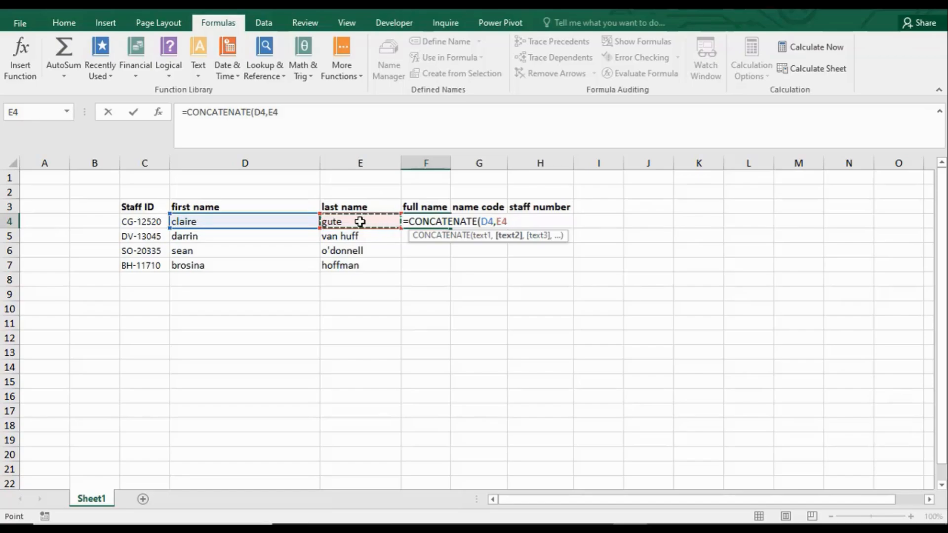
text())
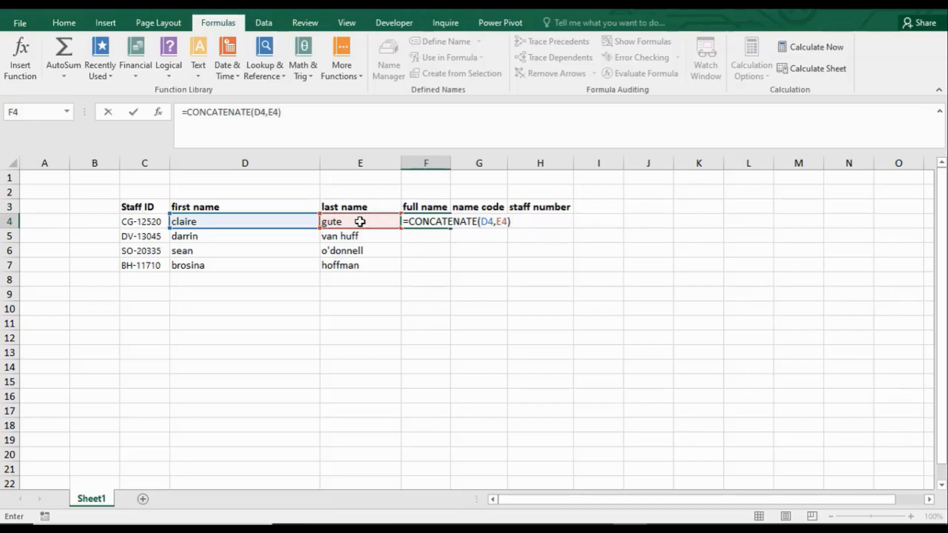
key(Return)
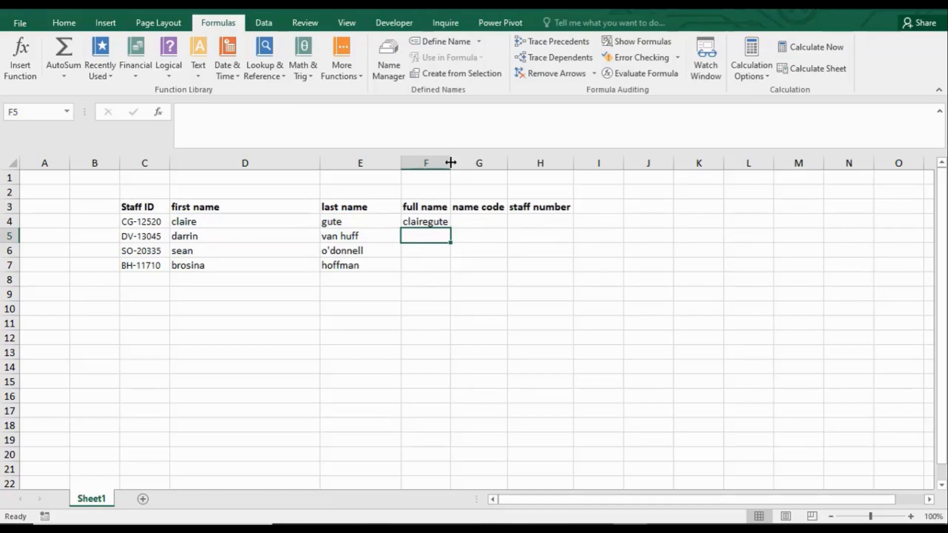
drag(451, 162, 474, 163)
Step: Edit the full name formula in F4 to =CONCATENATE(D4, " ", E4) so a space separates the two names
click(429, 222)
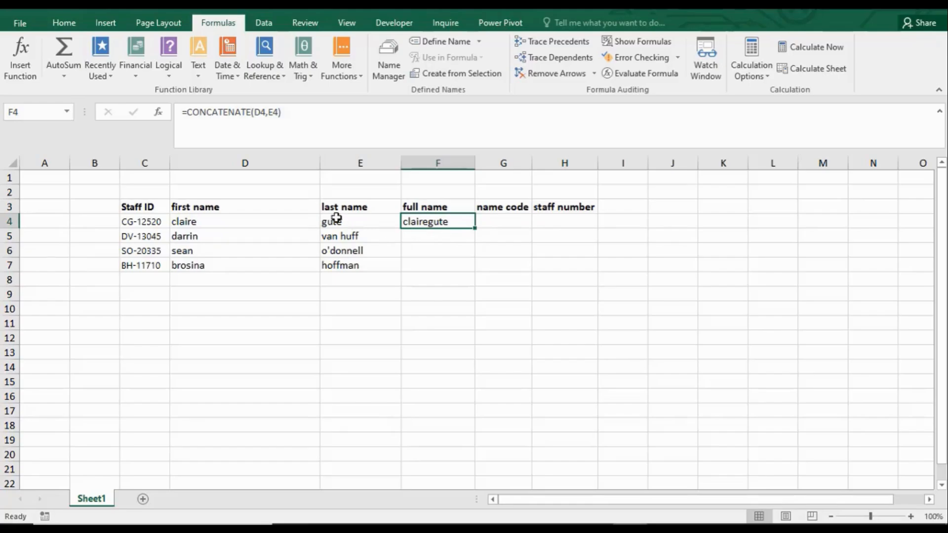
click(248, 113)
click(266, 114)
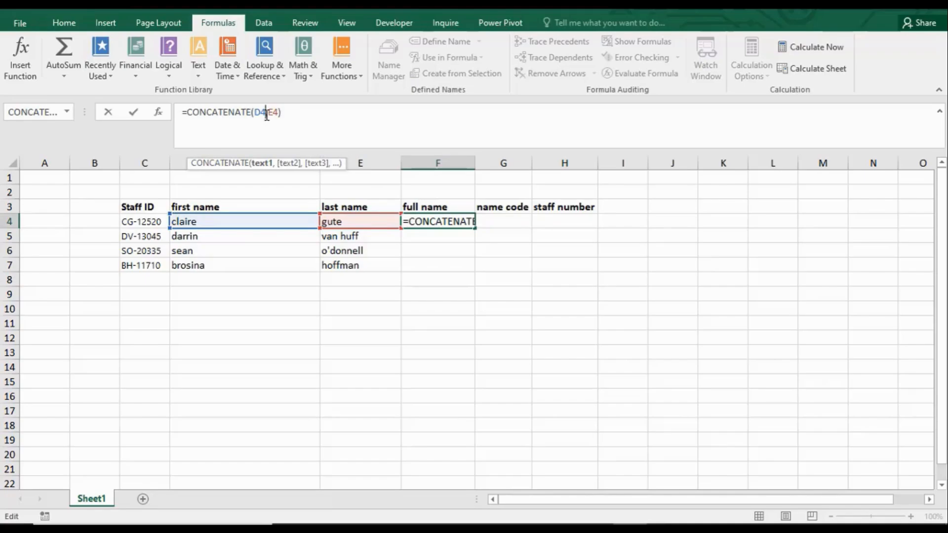
click(268, 113)
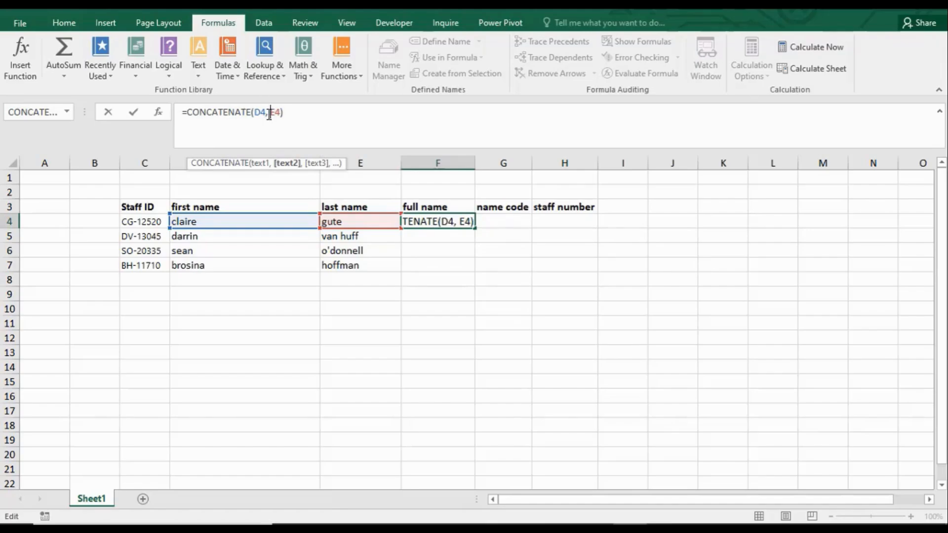
text(")
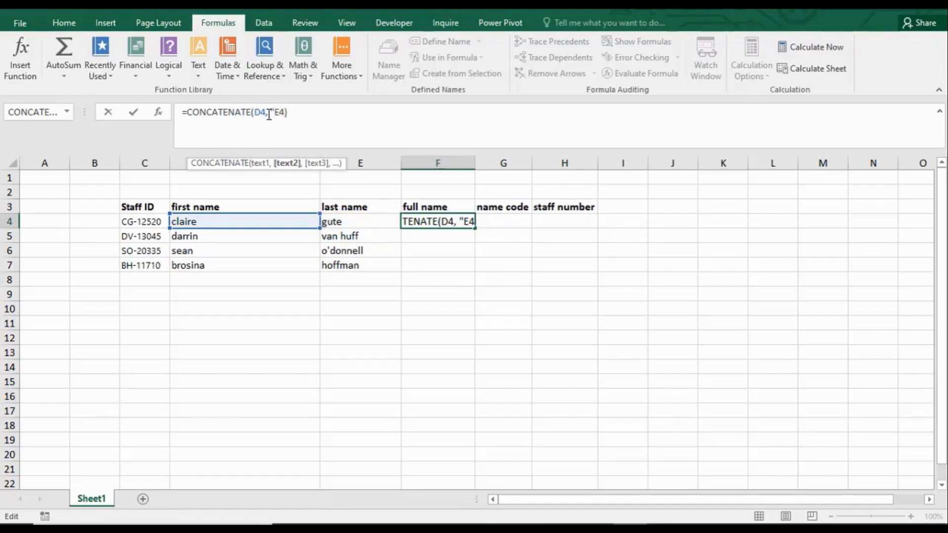
text(")
key(Right)
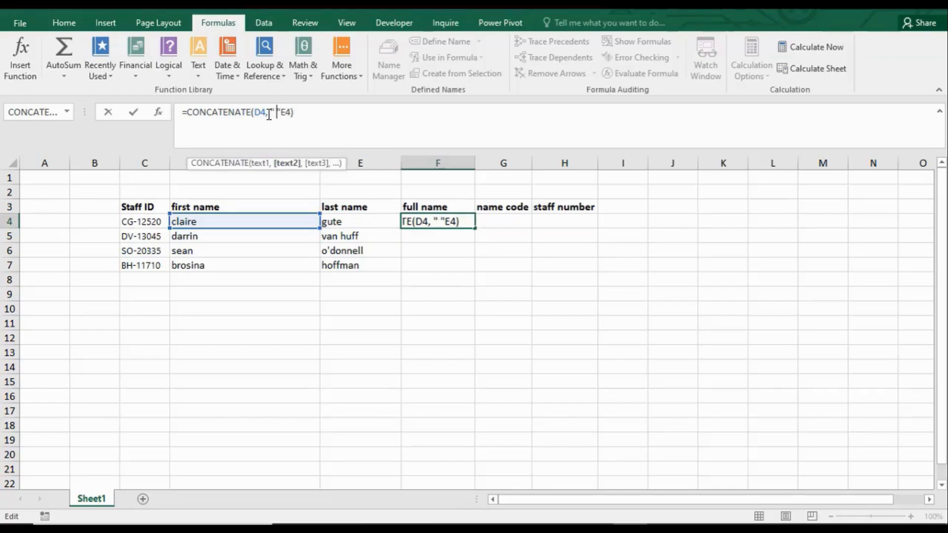
key(Right)
text(,)
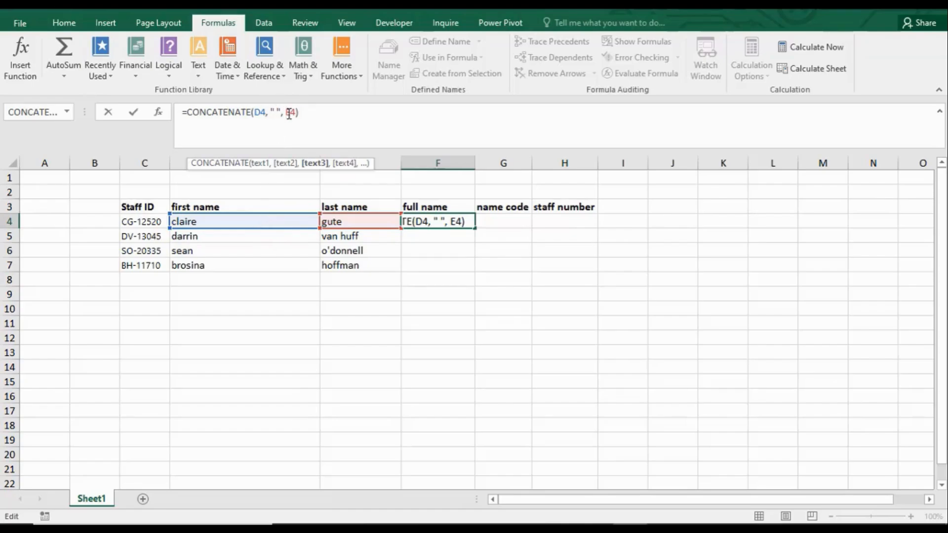
click(305, 114)
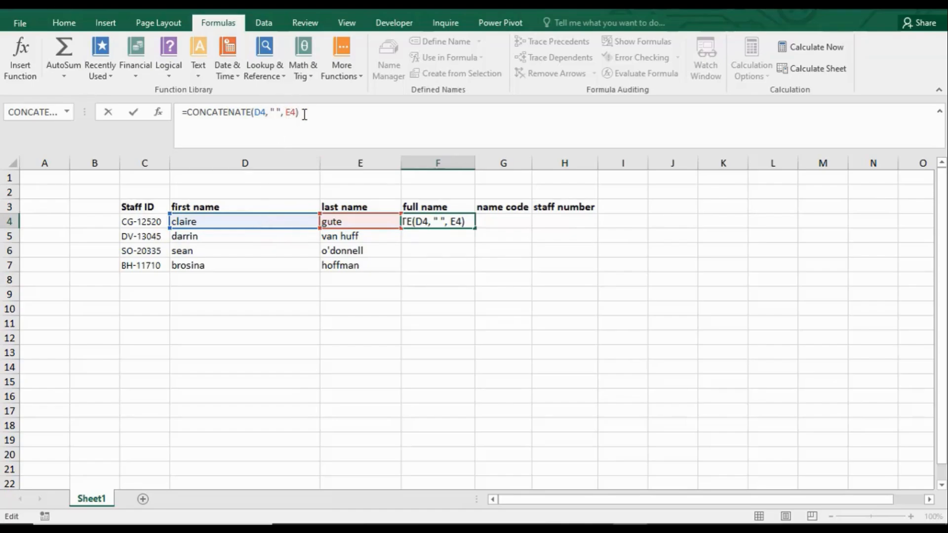
key(Return)
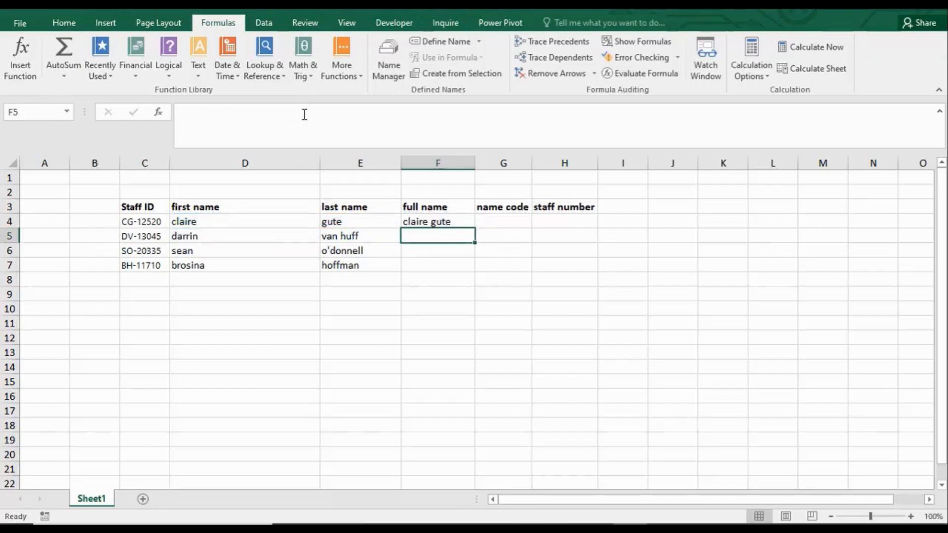
Step: Enter =D5&E5 in F5 to join the first and last name with the ampersand operator
click(438, 220)
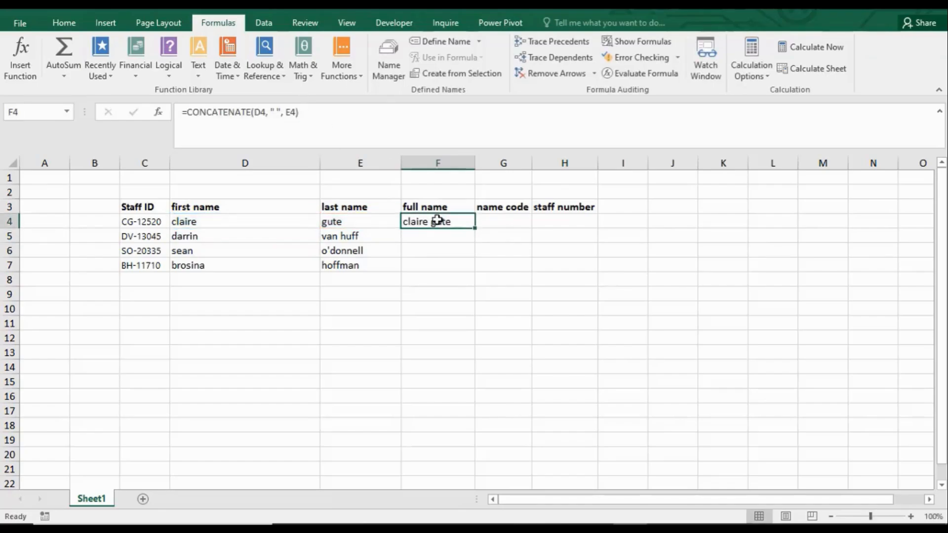
click(414, 236)
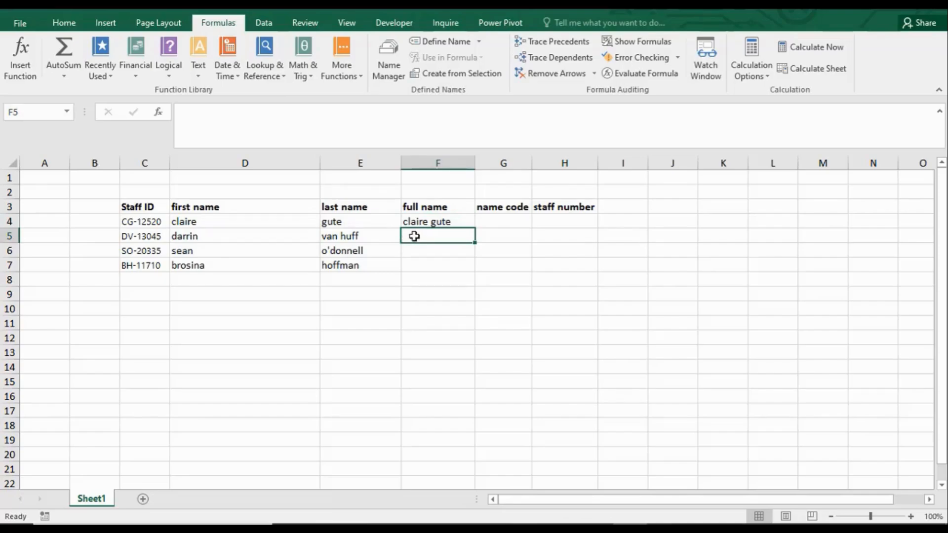
text(=)
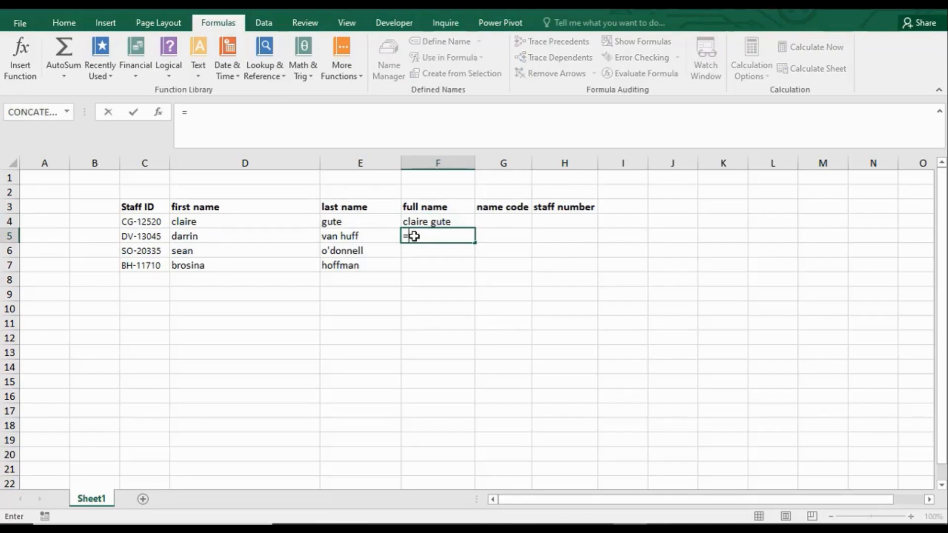
click(211, 235)
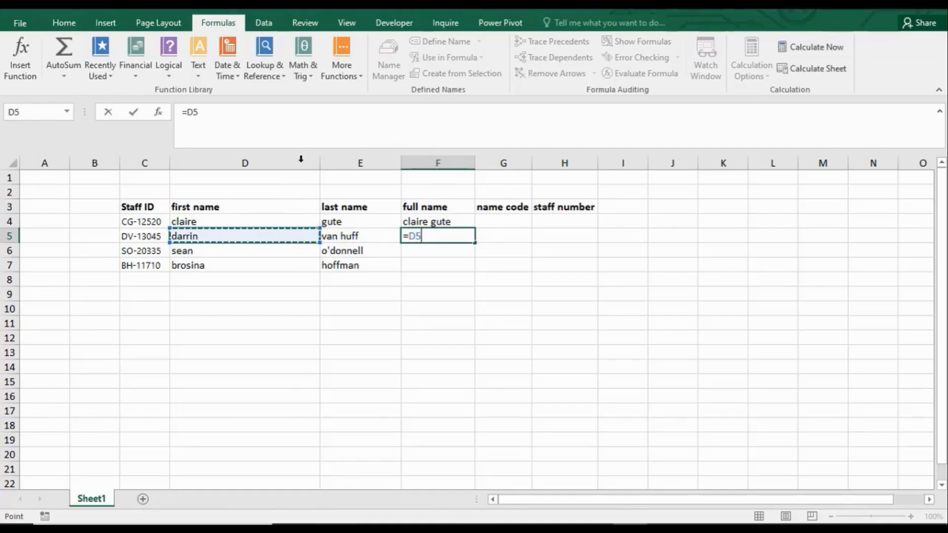
text(&)
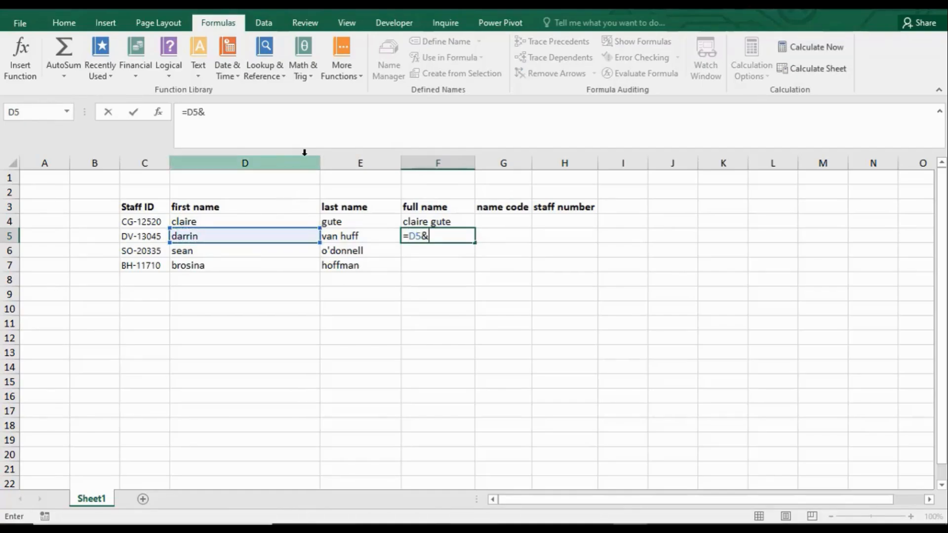
click(362, 237)
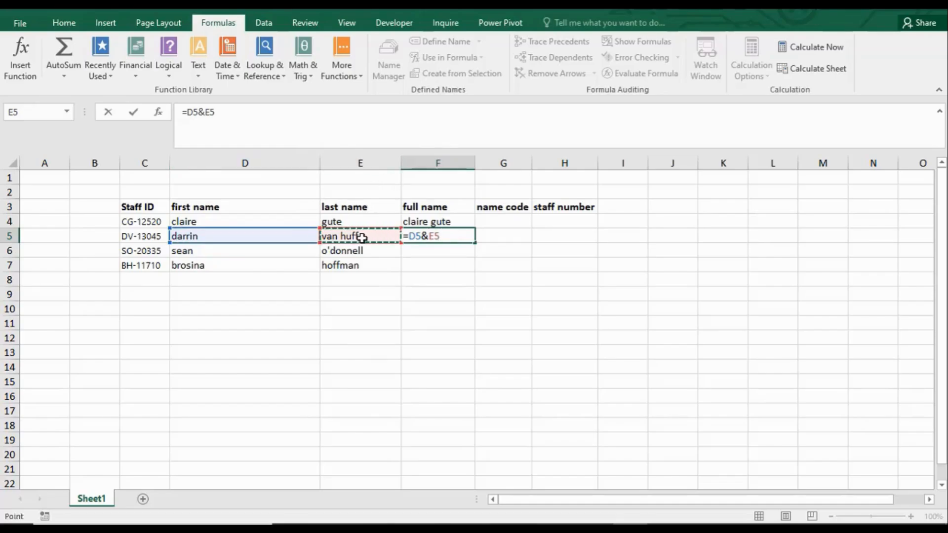
key(Return)
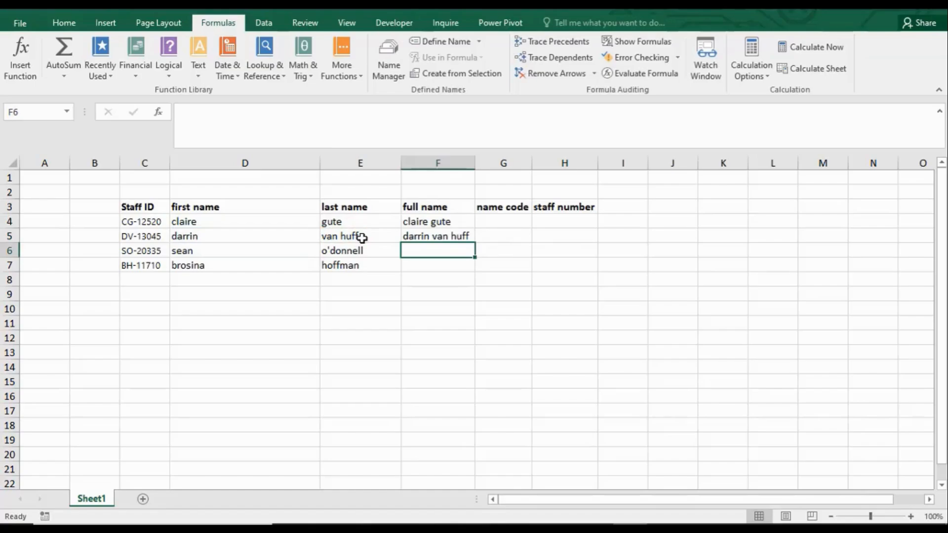
Step: Check the F5 formula and delete the trailing space after the first name in D5
click(429, 237)
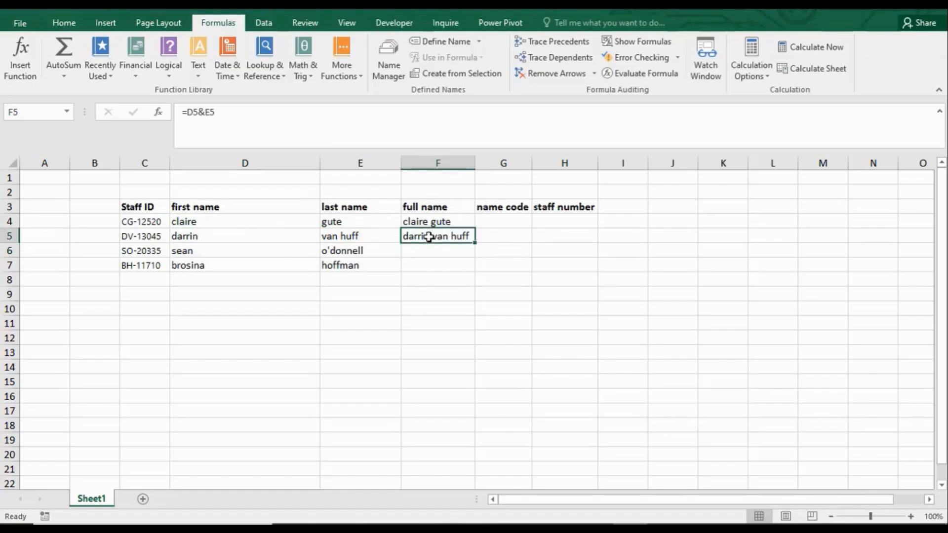
click(273, 239)
double_click(292, 237)
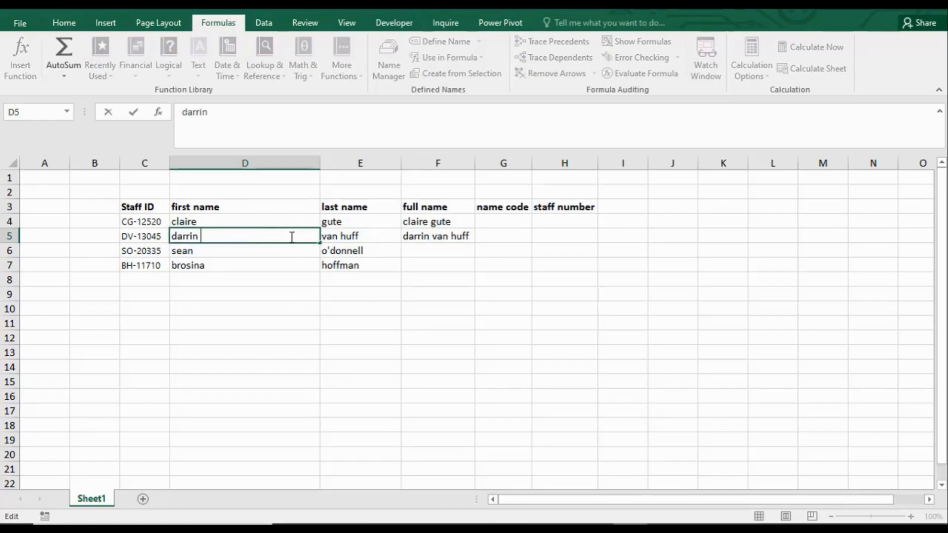
click(438, 248)
click(436, 237)
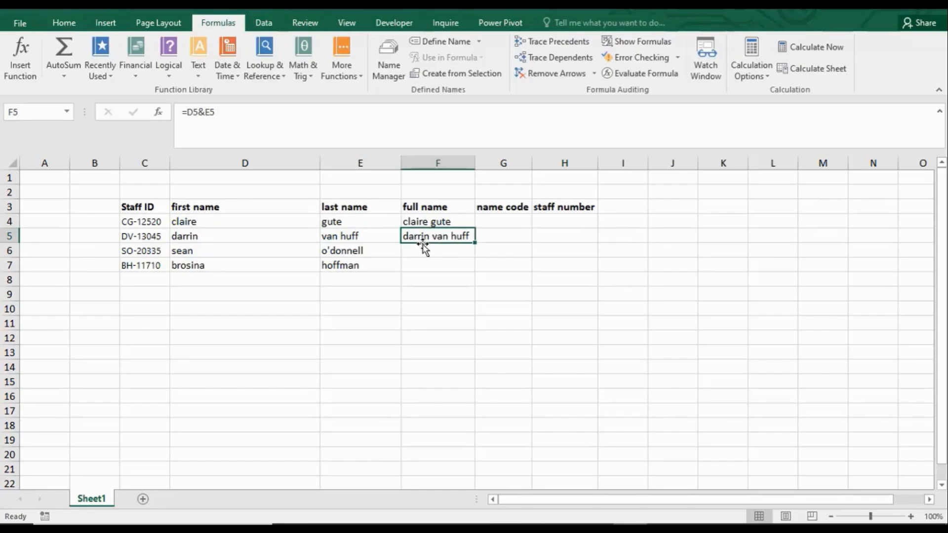
click(213, 236)
double_click(211, 235)
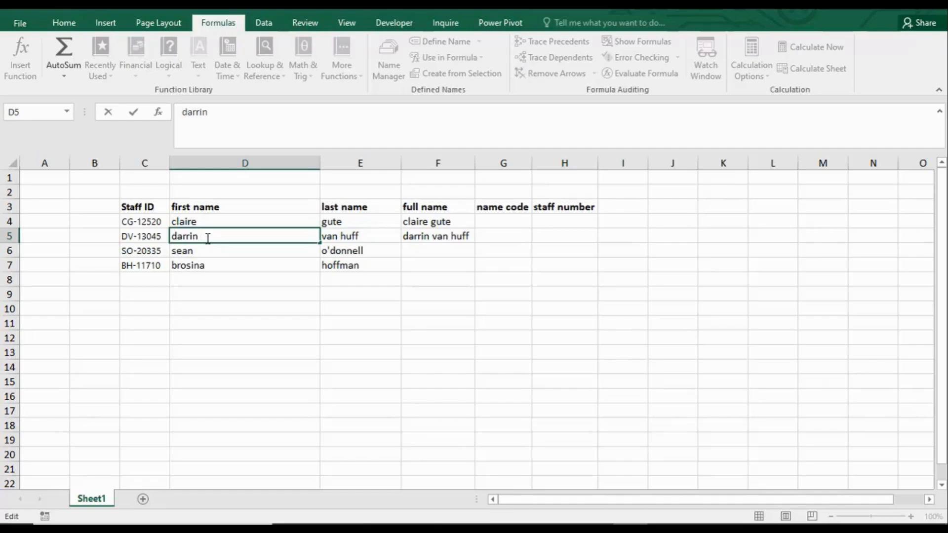
key(Return)
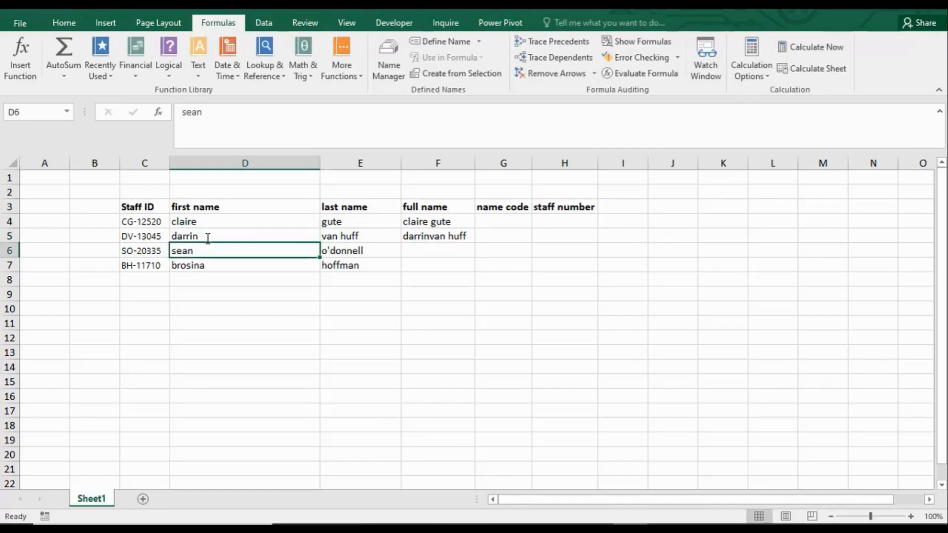
Step: Try to extend the F5 formula to =D5&E5&D6&E6) and decline the proposed correction
click(439, 237)
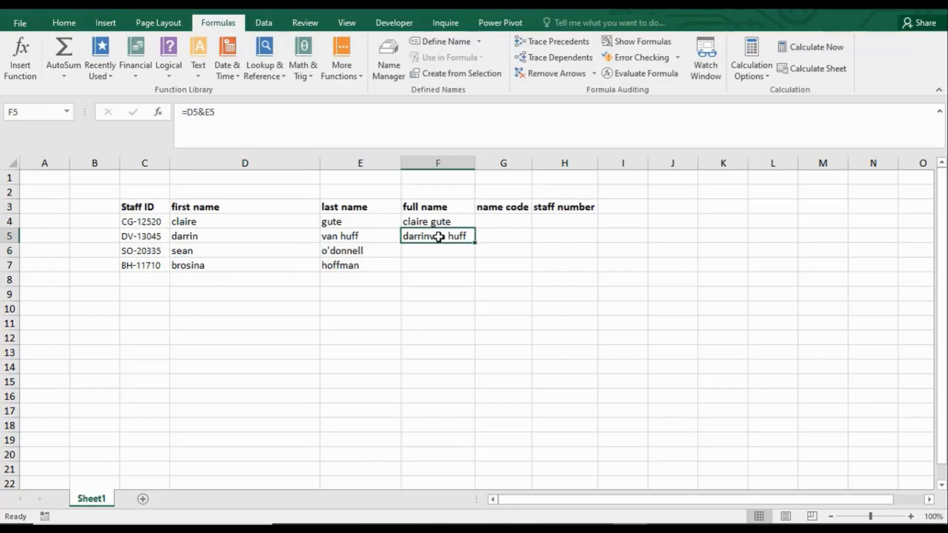
double_click(438, 237)
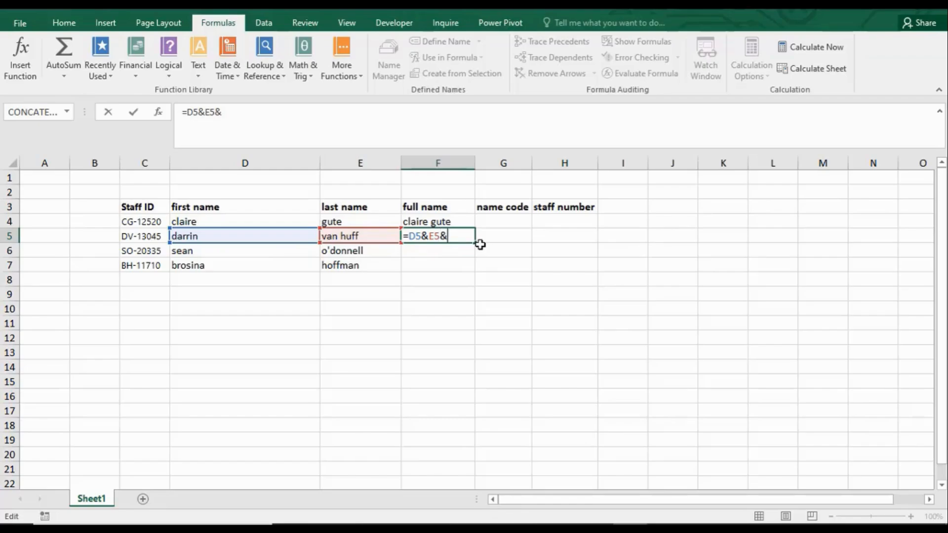
click(295, 252)
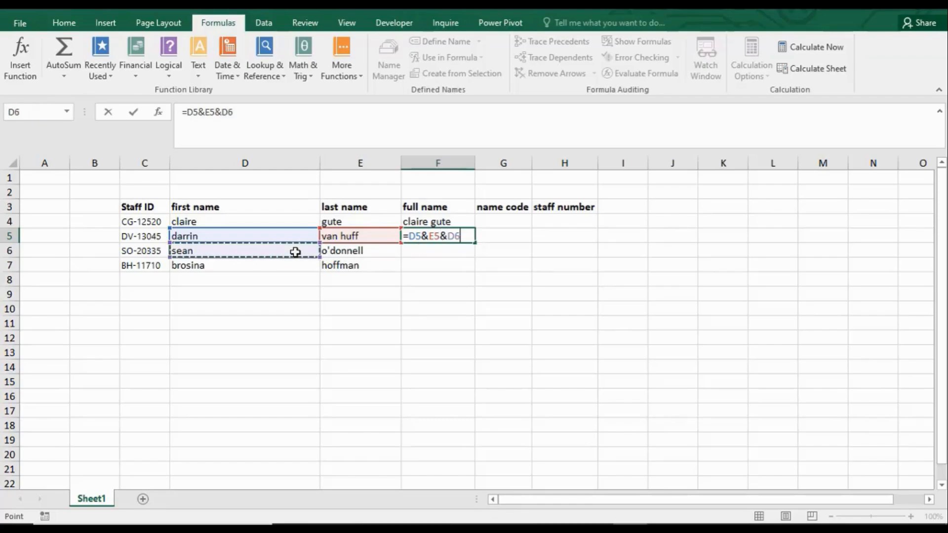
text(&)
click(338, 252)
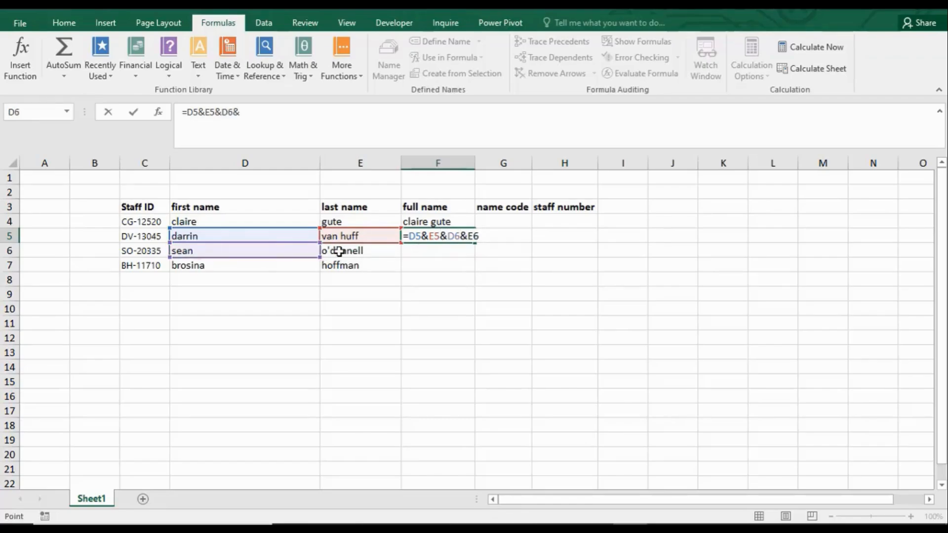
text())
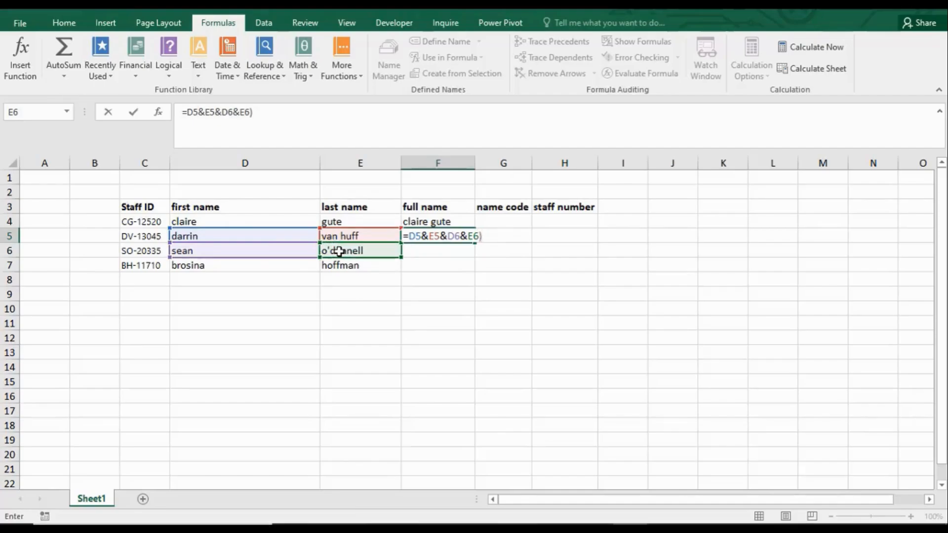
key(Return)
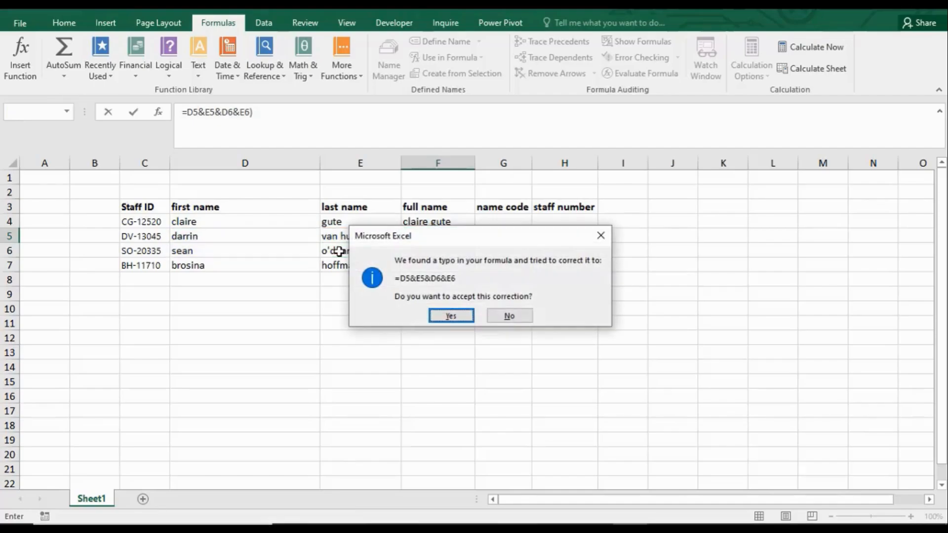
click(515, 320)
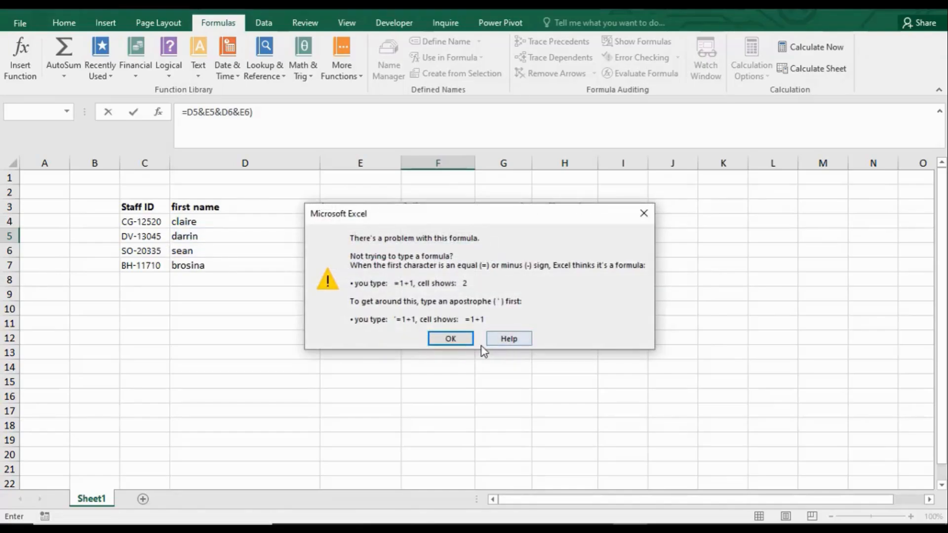
click(466, 342)
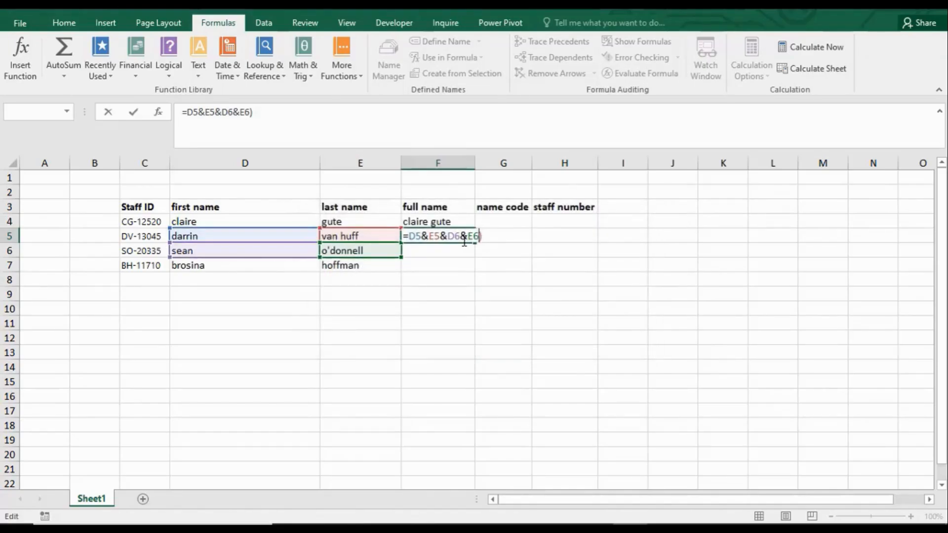
Step: Cut the F5 formula back to its D5 reference and enter it as =D5&G5
key(BackSpace)
key(BackSpace)
key(BackSpace)
key(BackSpace)
key(BackSpace)
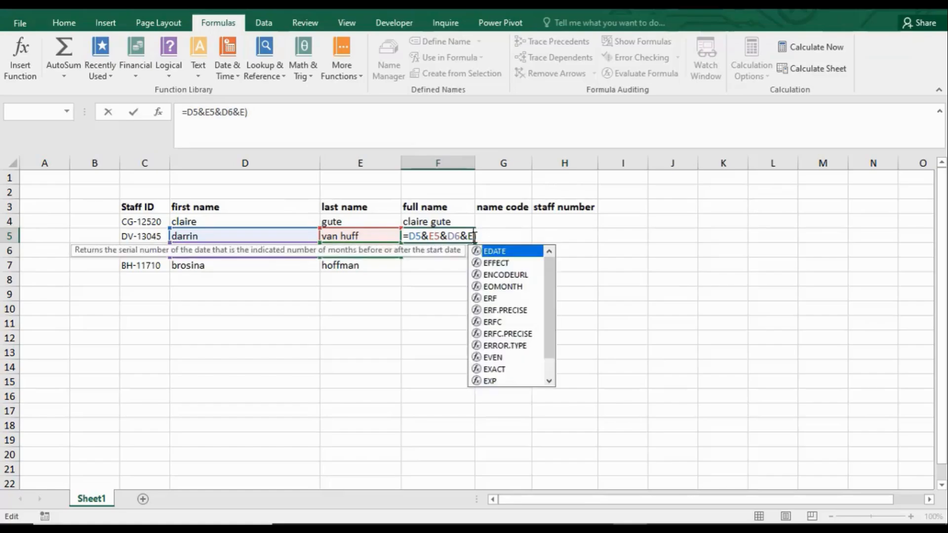
key(BackSpace)
key(BackSpace)
key(BackSpace)
key(BackSpace)
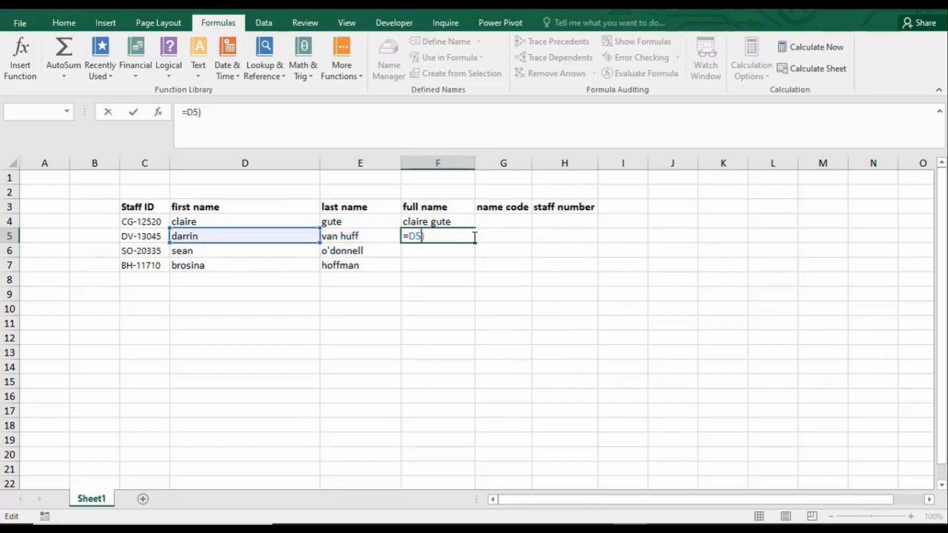
text(&)
click(364, 236)
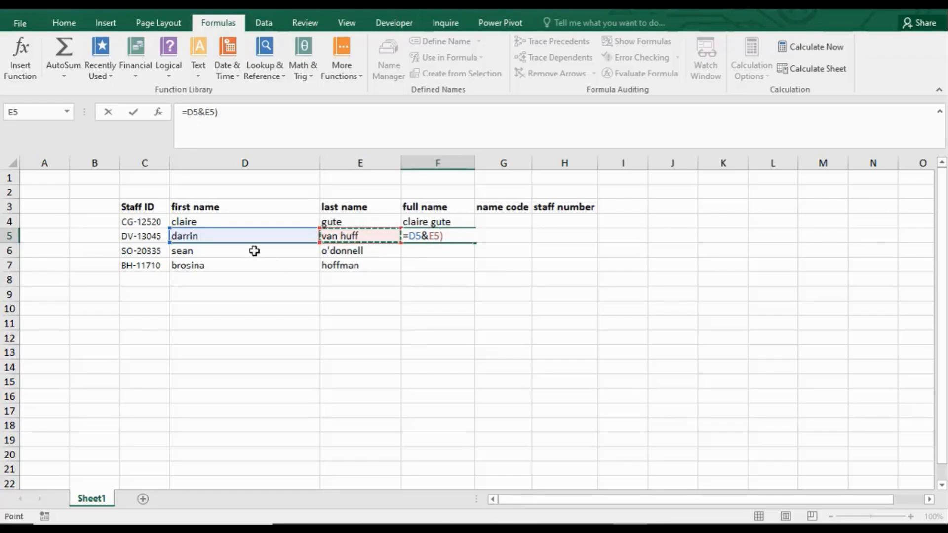
key(Right)
key(Right)
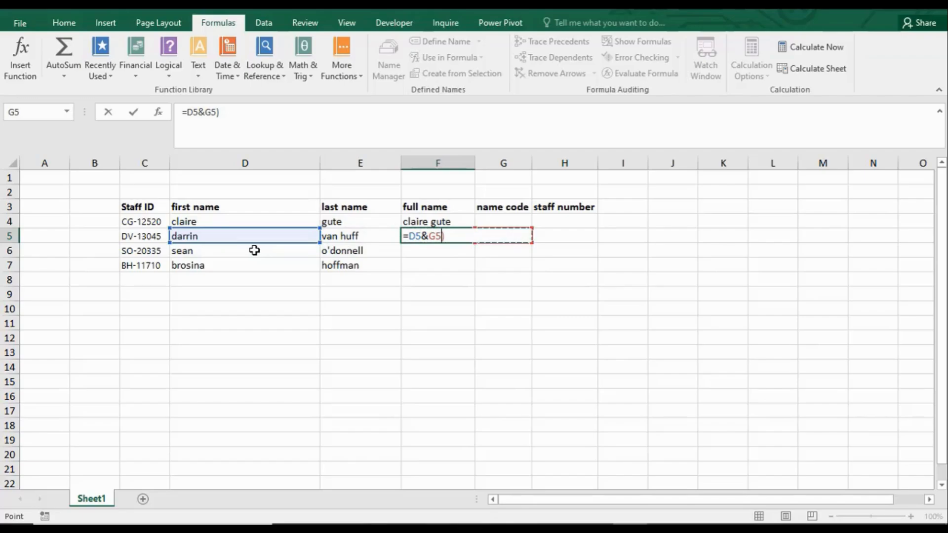
key(Return)
key(Return)
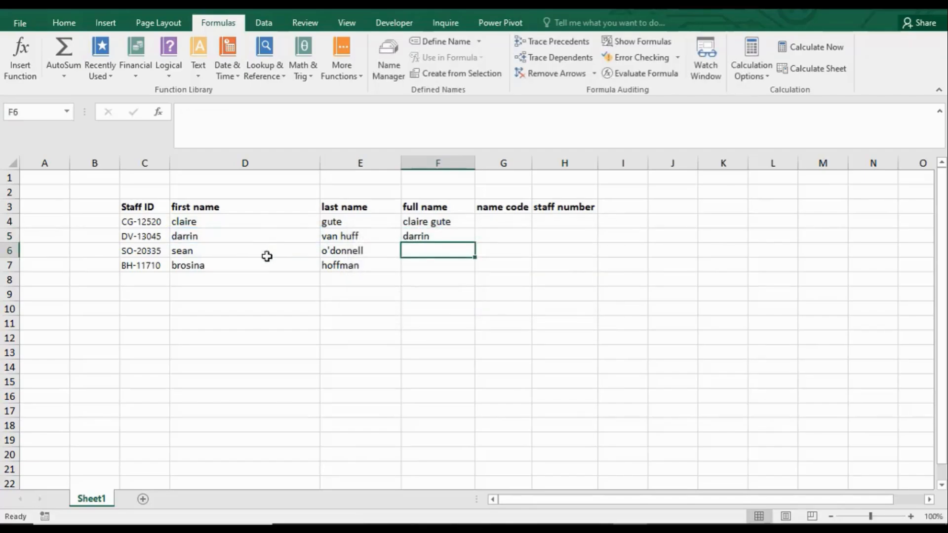
Step: Replace the formula in F5 with =D6&E6&D7 to join three name cells with ampersands
double_click(439, 234)
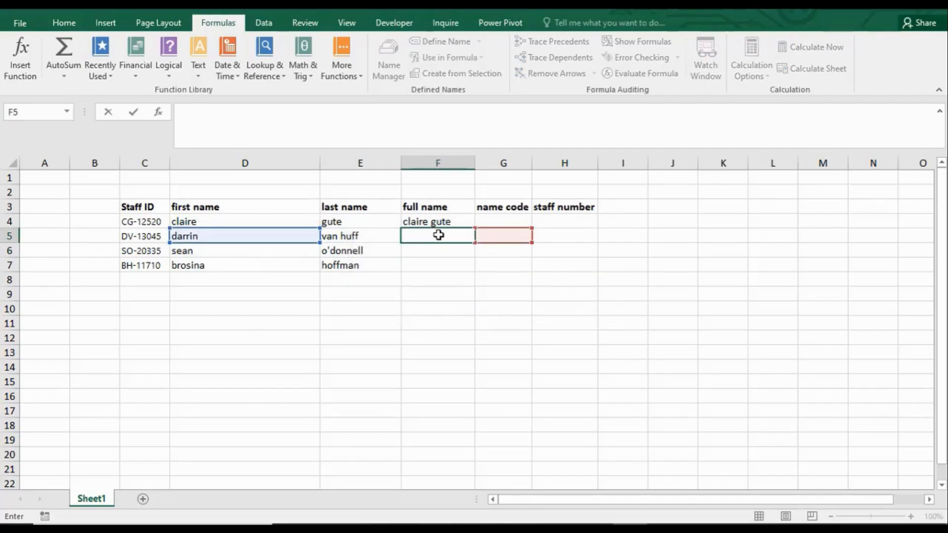
text(=)
click(261, 252)
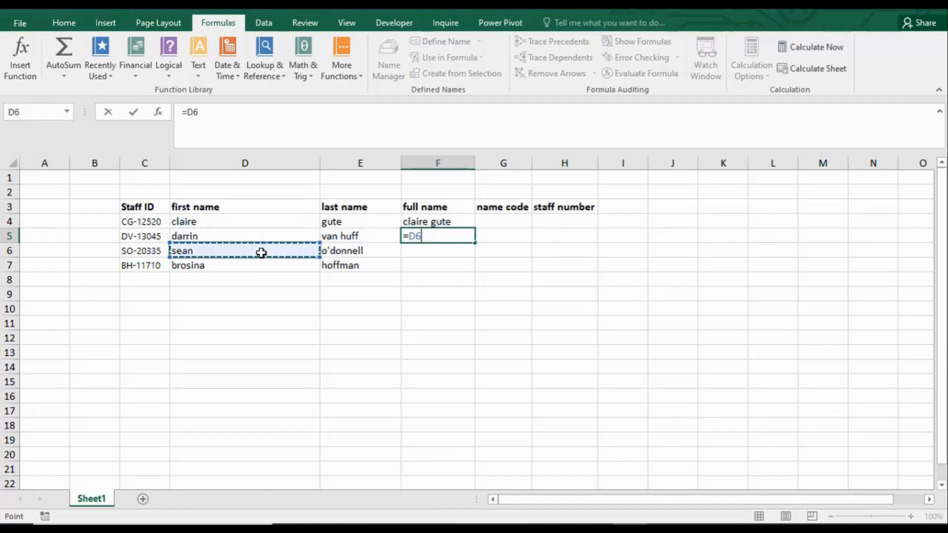
text(&)
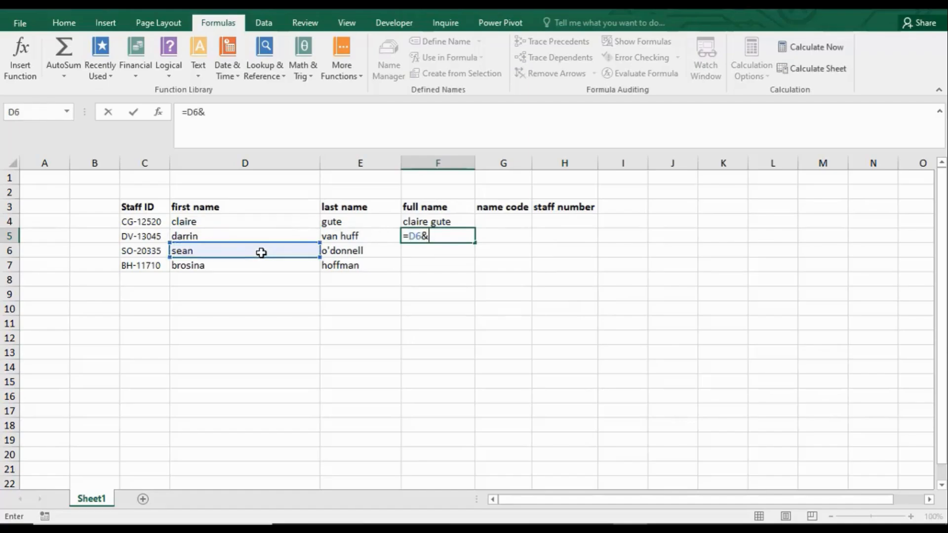
click(345, 250)
text(&)
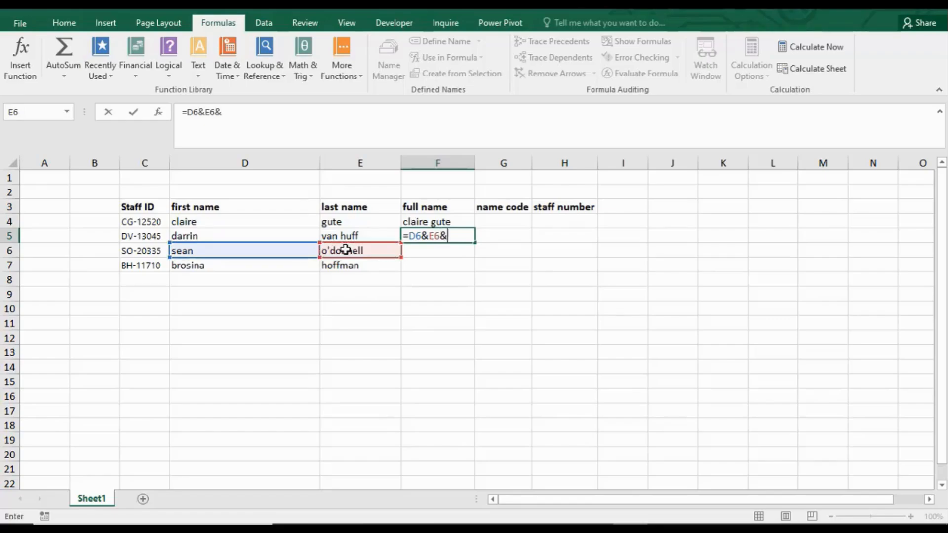
click(263, 271)
key(Return)
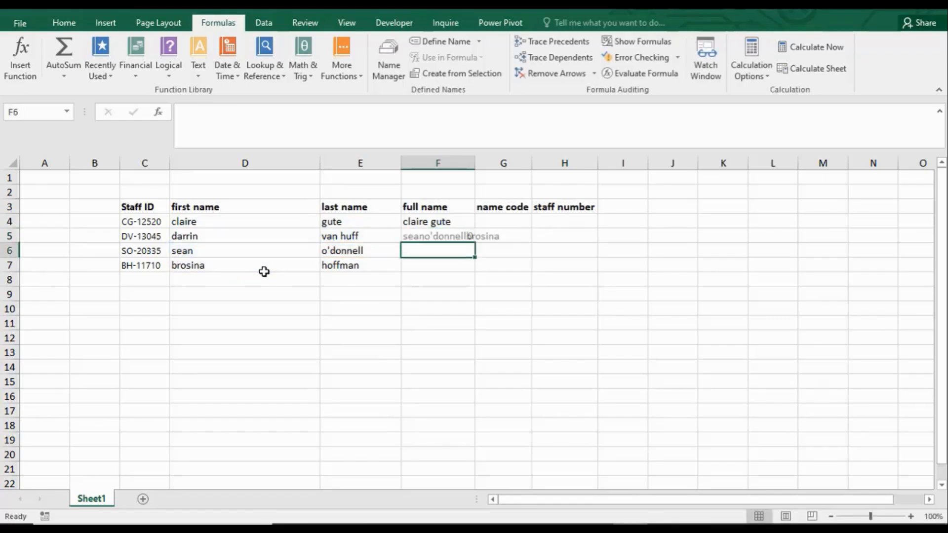
Step: Widen column F to fit the joined text and fill the CONCATENATE formula from F4 down through F7
click(469, 236)
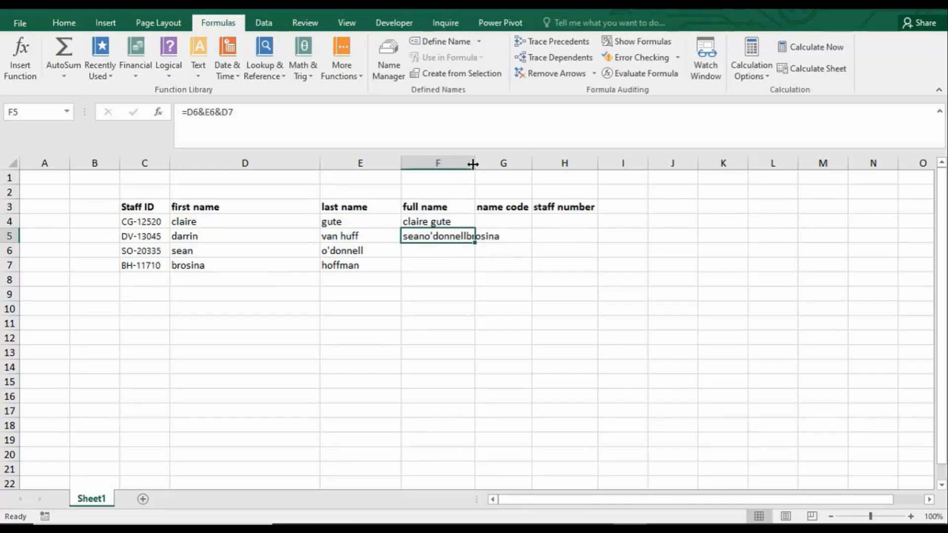
drag(473, 165, 504, 164)
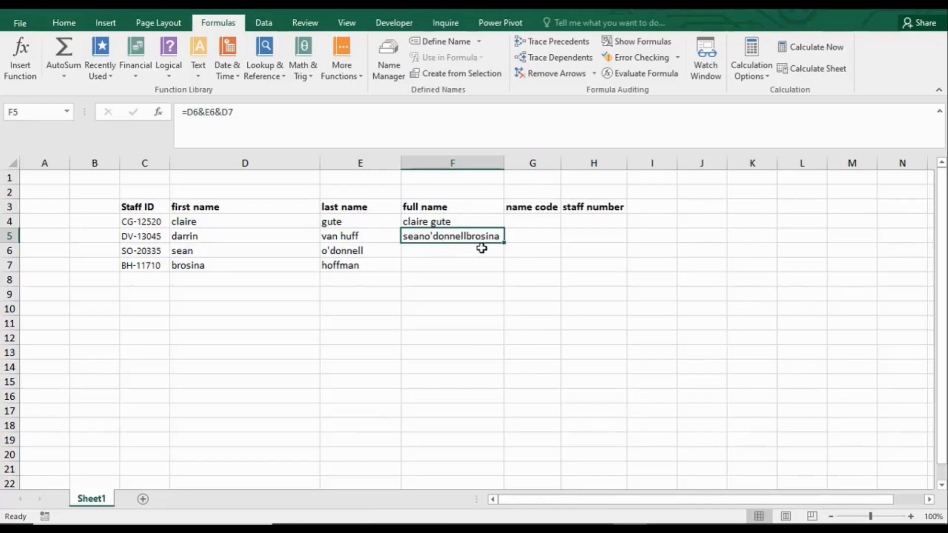
click(440, 221)
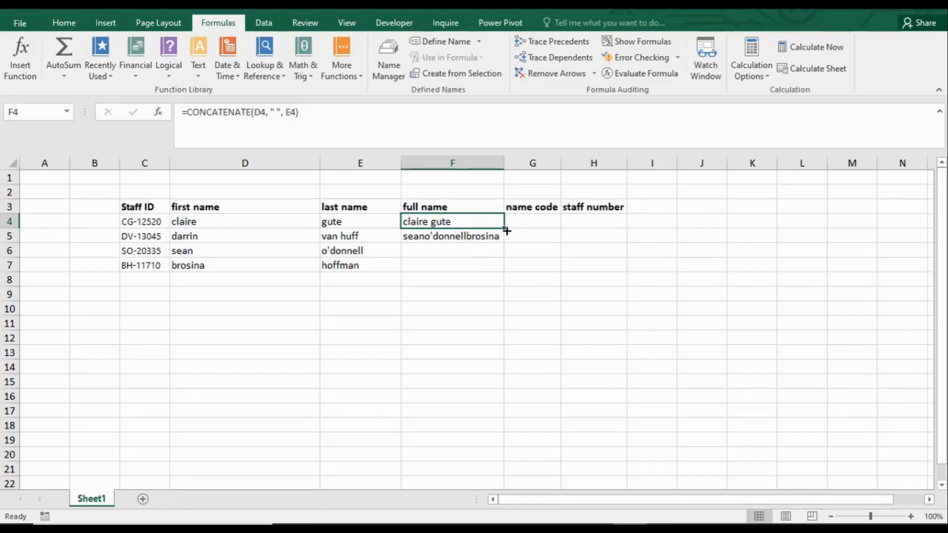
drag(506, 231, 507, 269)
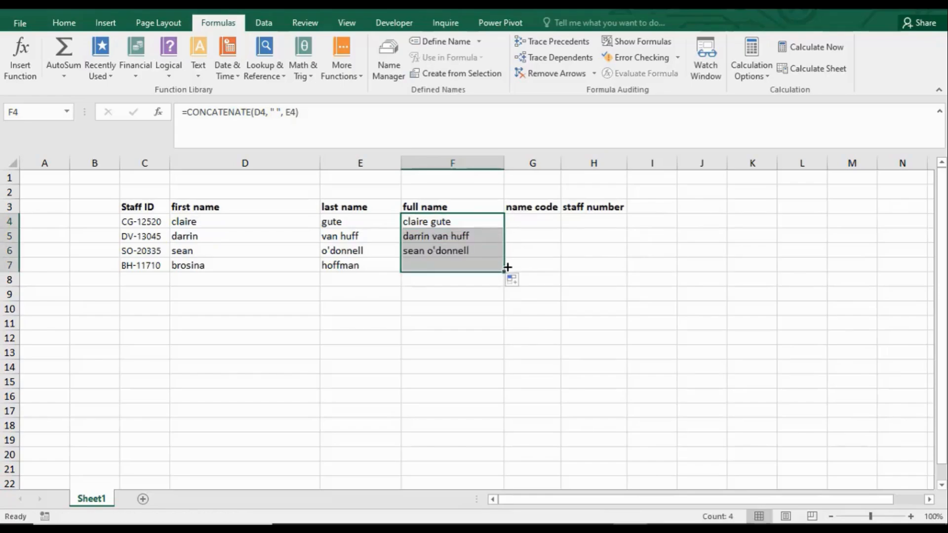
click(438, 232)
click(429, 218)
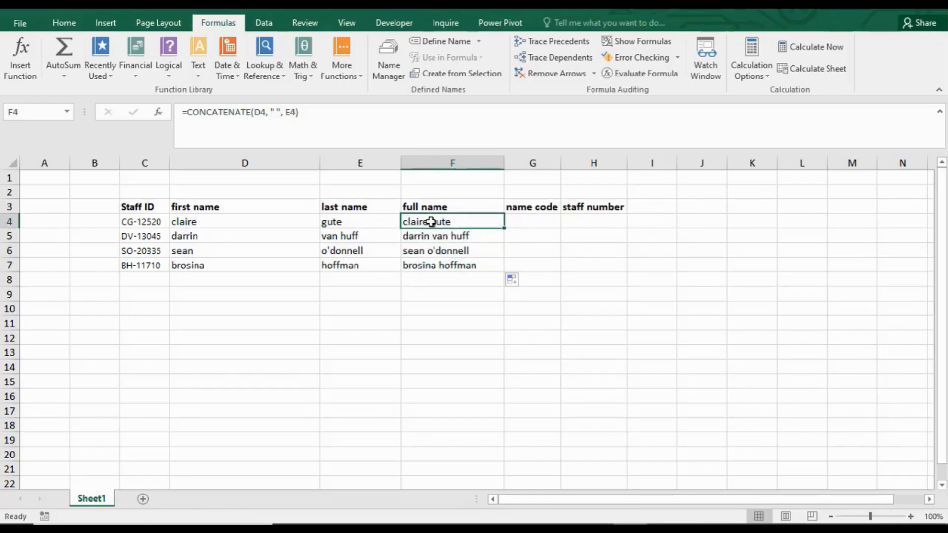
Step: Examine the CONCATENATE formulas in the full name cells F4 through F7
click(430, 238)
click(425, 251)
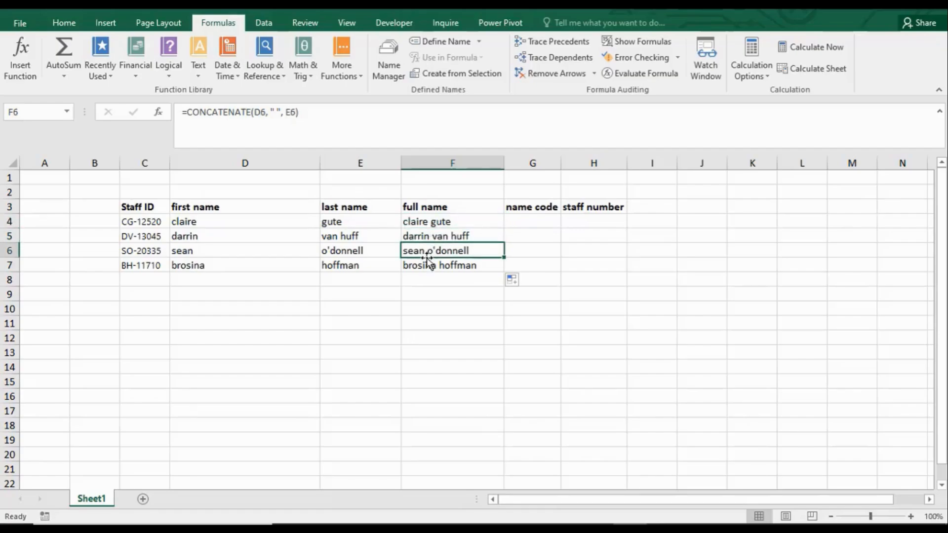
click(428, 264)
click(424, 220)
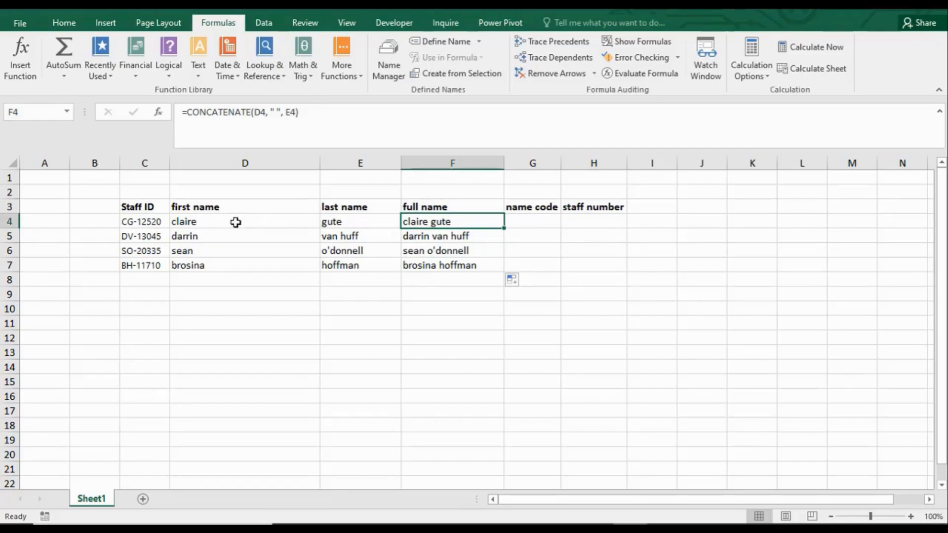
click(416, 236)
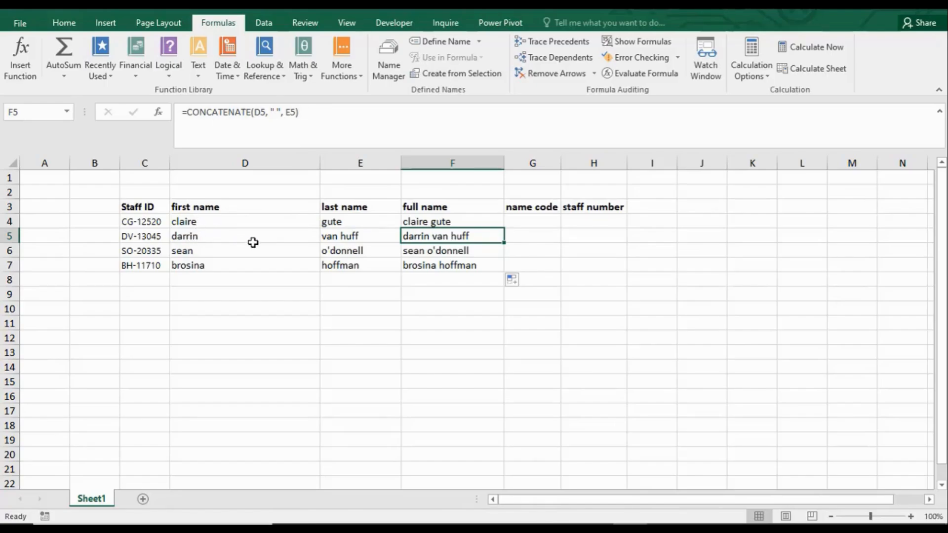
click(414, 254)
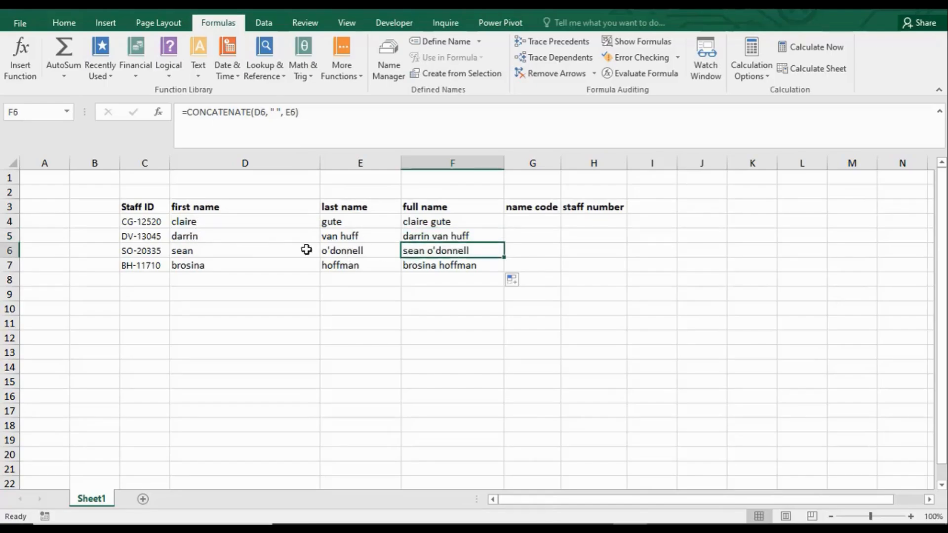
click(434, 269)
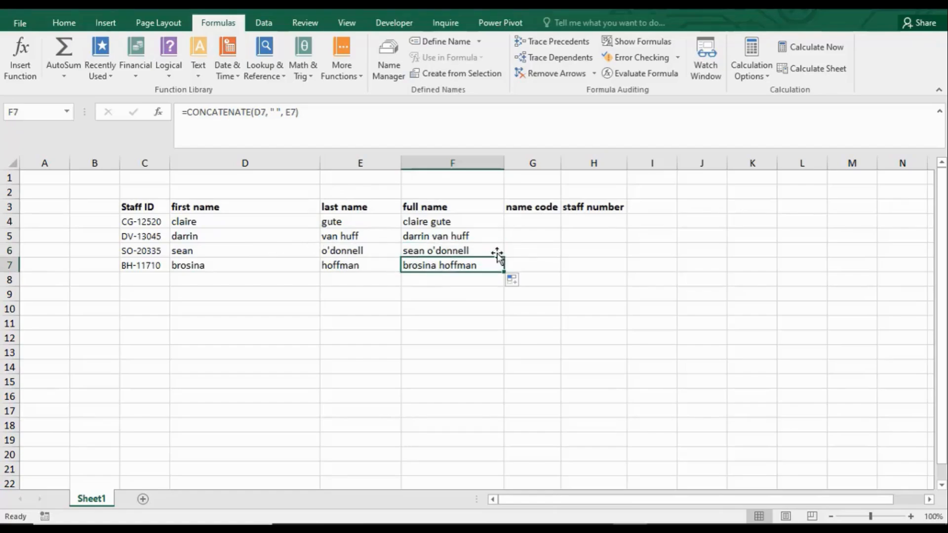
click(442, 217)
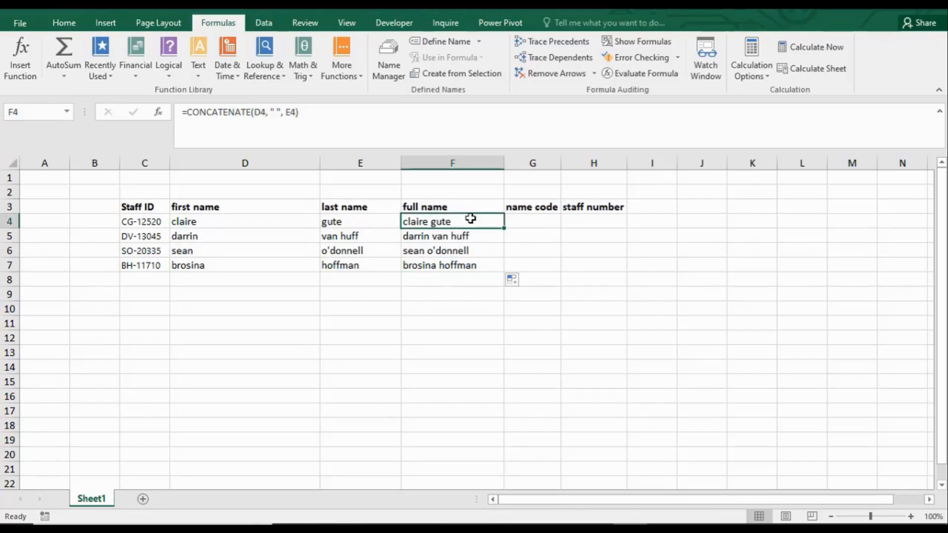
Step: Insert a blank column between the last name and full name columns
click(482, 161)
right_click(483, 161)
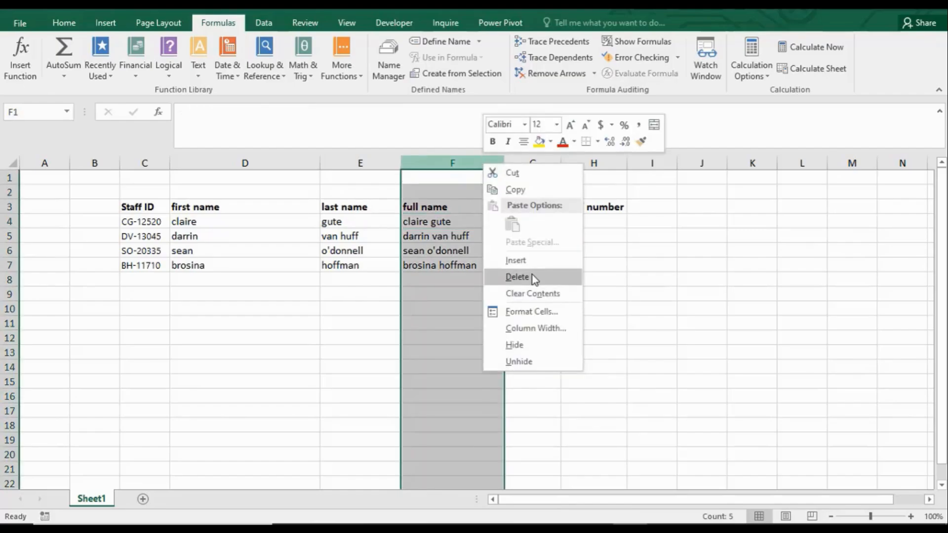
click(531, 261)
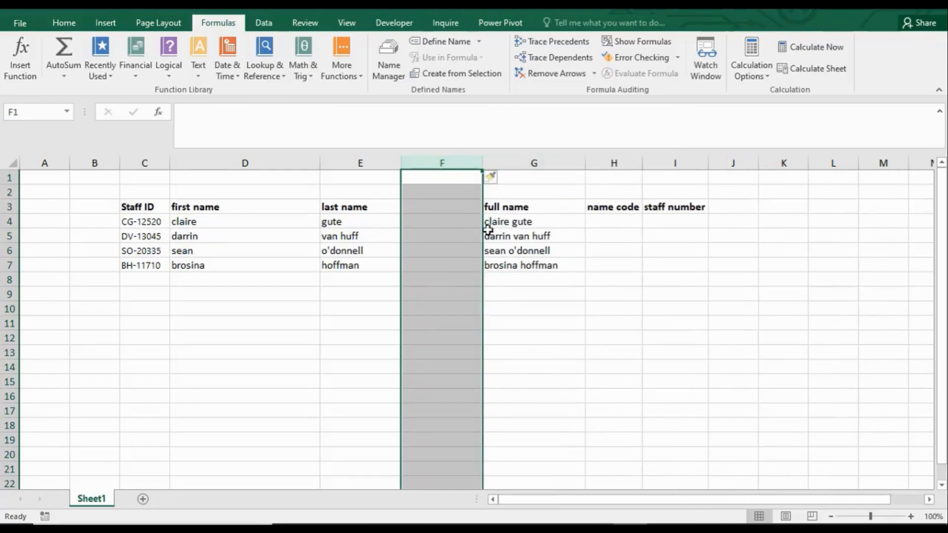
click(439, 207)
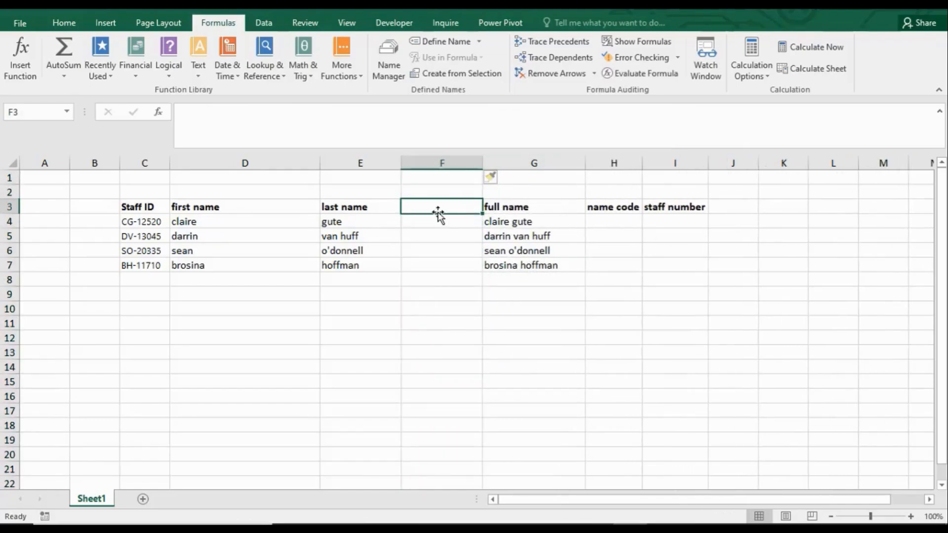
Step: Enter =UPPER(G4) in F4 to convert the first full name to uppercase
click(441, 222)
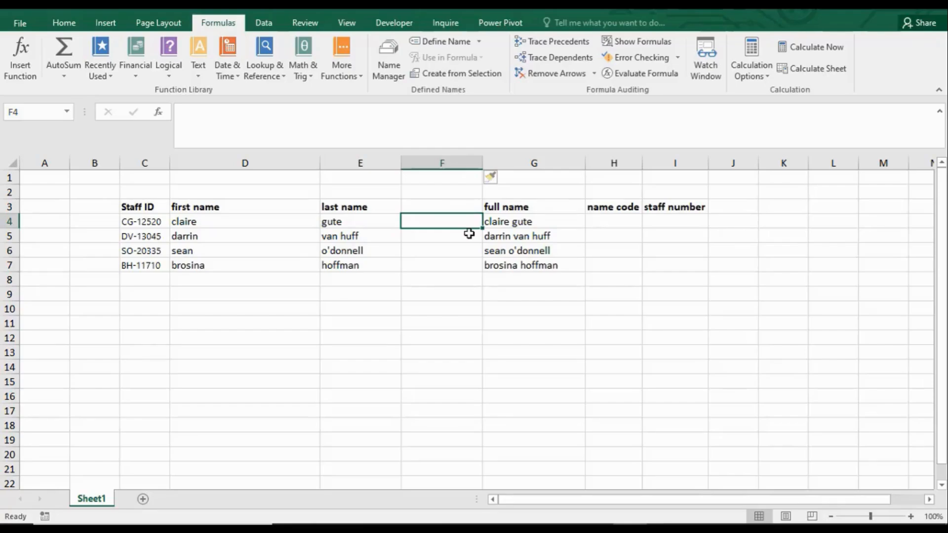
text(=uppe)
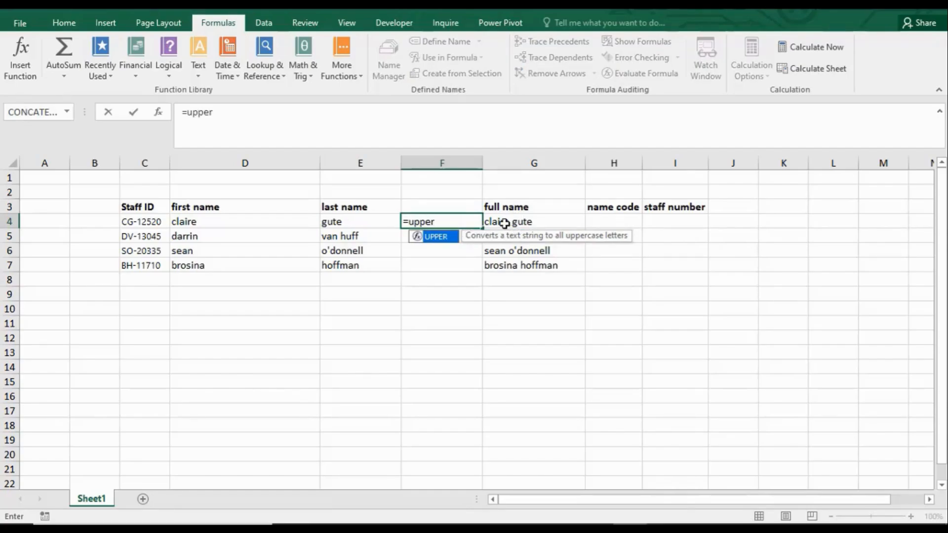
text(r)
key(Tab)
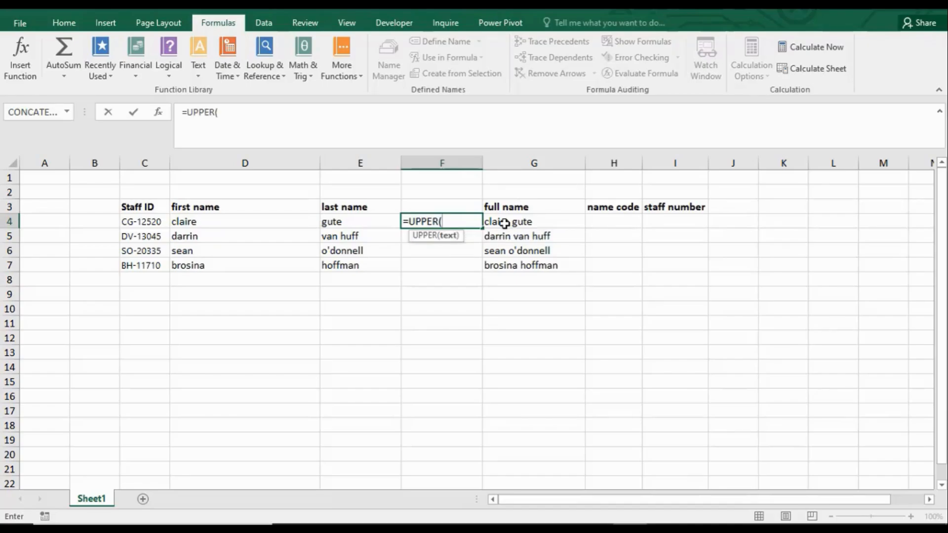
click(504, 223)
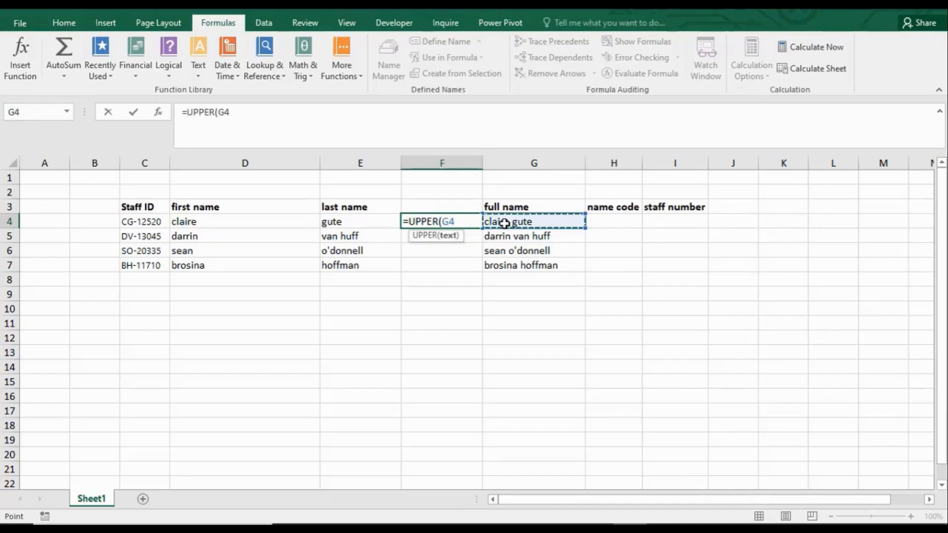
text())
key(Return)
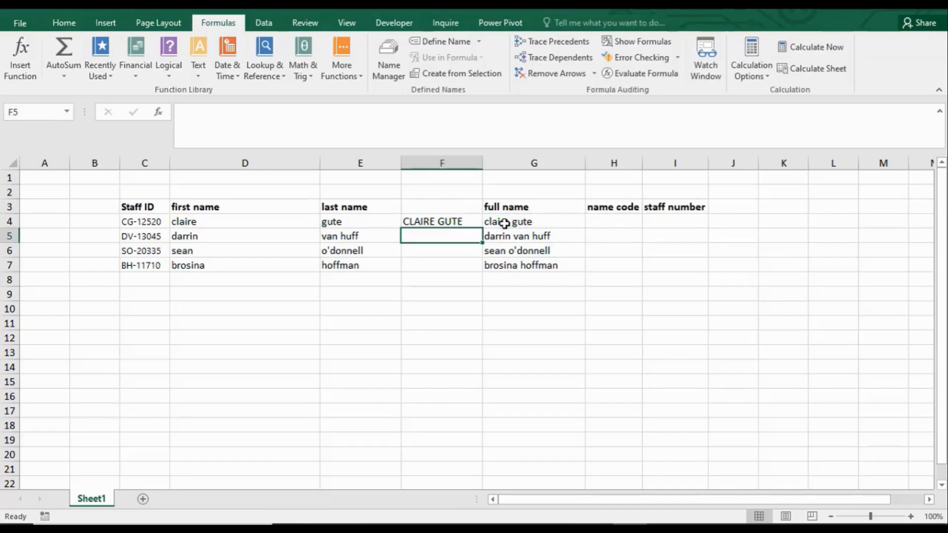
Step: Fill the UPPER formula from F4 down through F7
click(459, 223)
drag(481, 228, 481, 273)
click(472, 250)
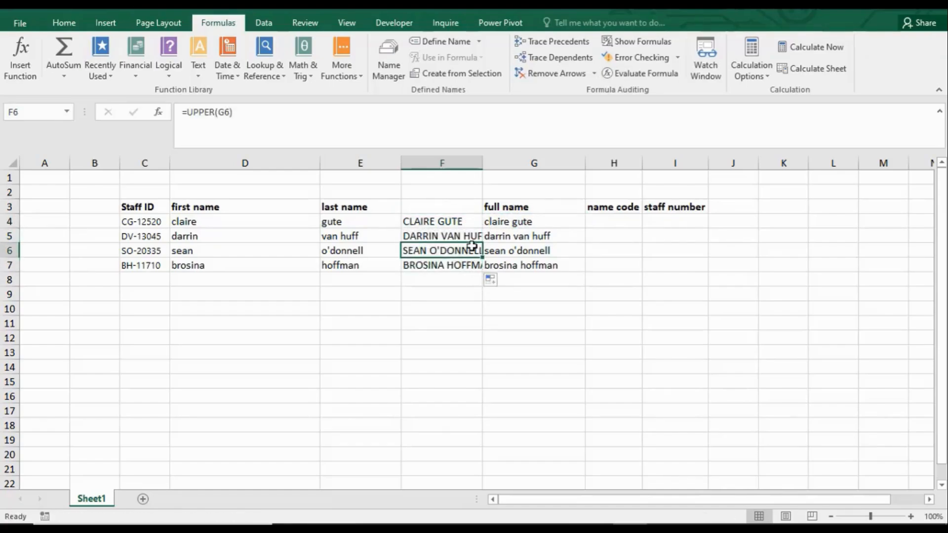
click(469, 220)
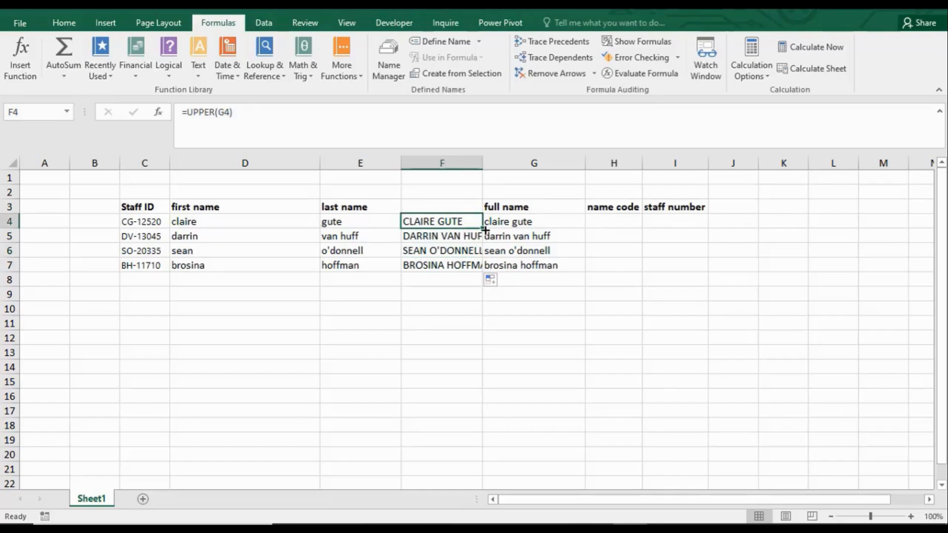
double_click(483, 229)
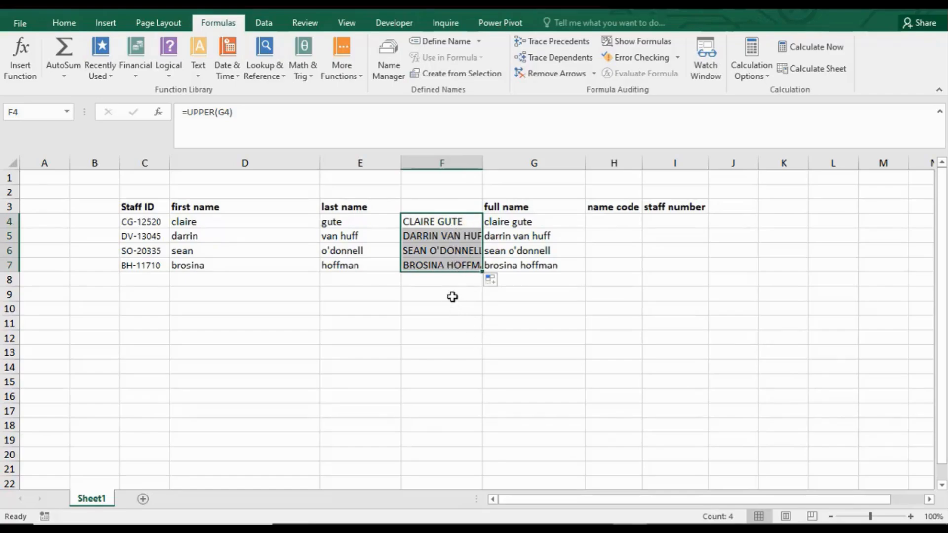
click(440, 283)
click(431, 223)
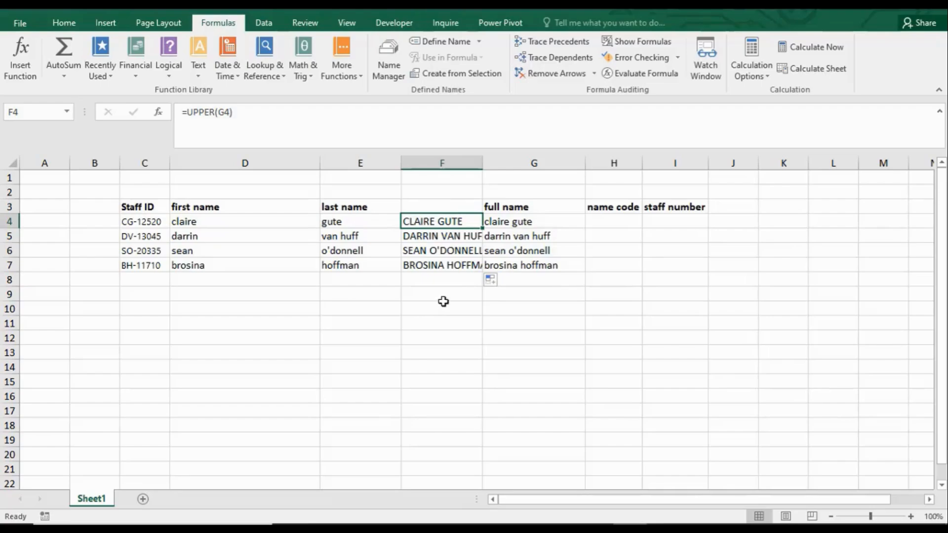
Step: Enter =LOWER(F4) in F11 to convert the uppercase name back to lowercase
click(430, 323)
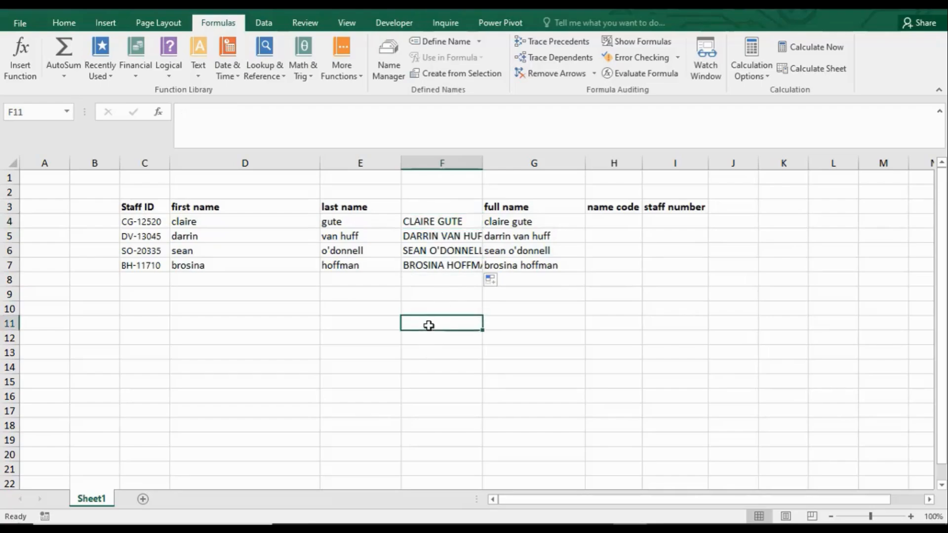
text(=lower)
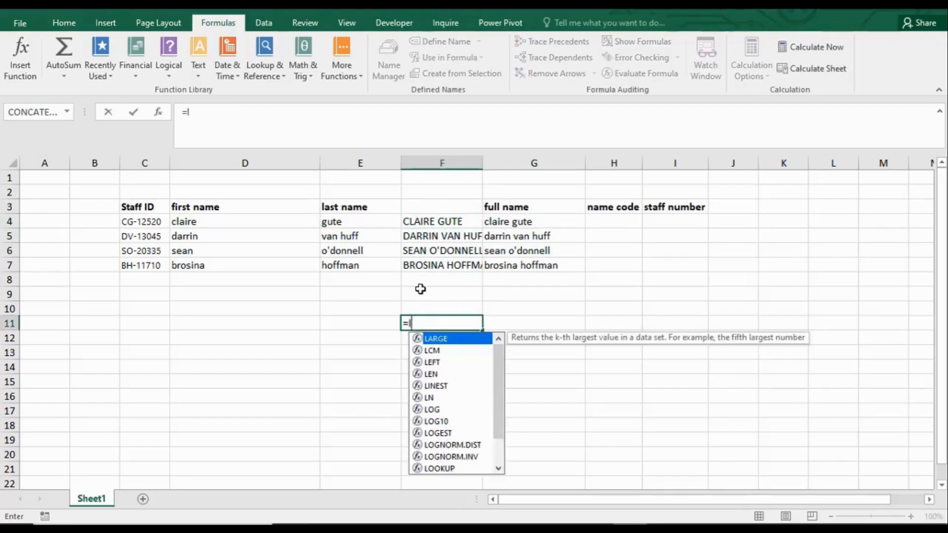
key(Tab)
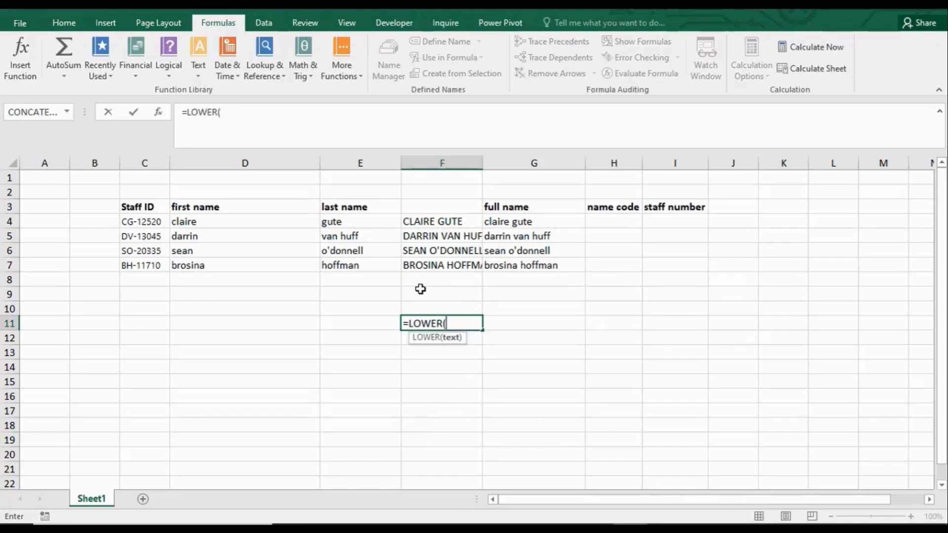
click(438, 222)
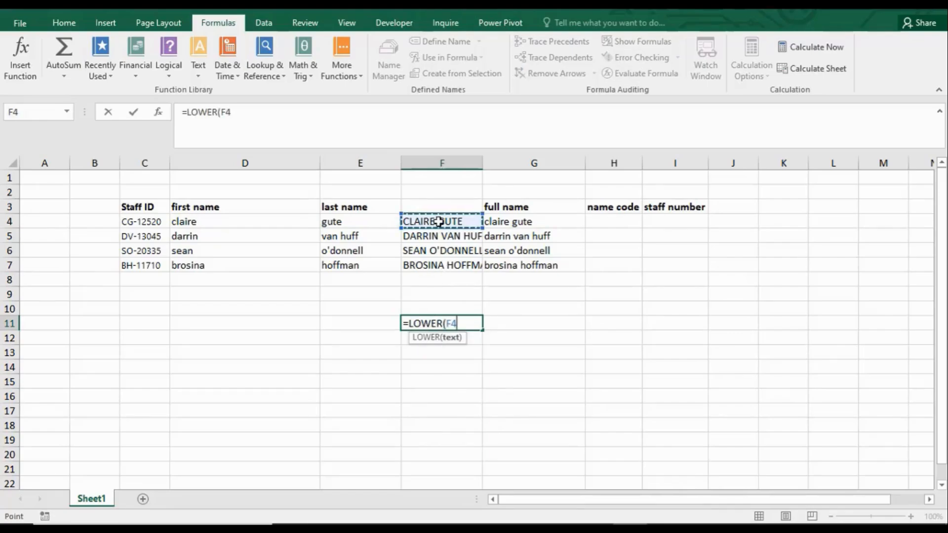
key(shift+Return)
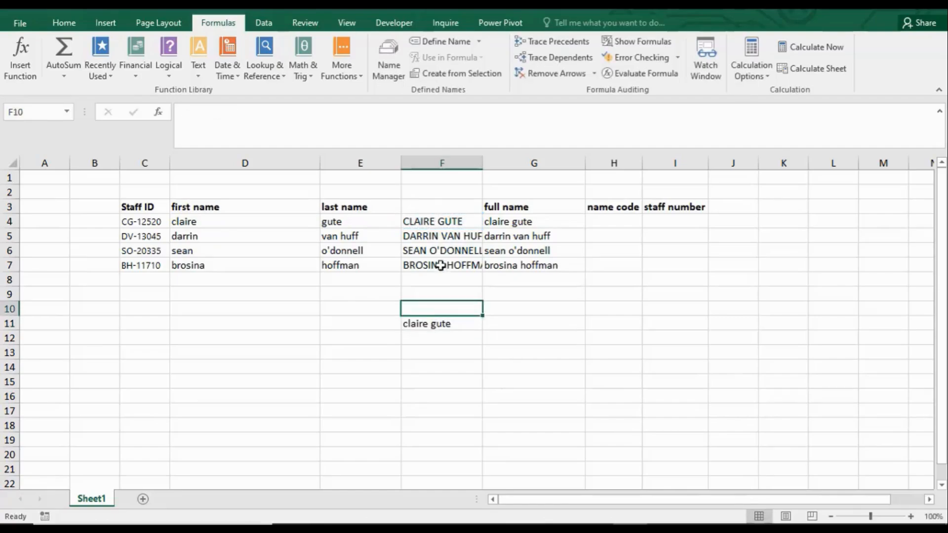
Step: Fill the LOWER formula from F11 down through F14, declining to replace any existing cell data
click(449, 327)
drag(482, 330, 480, 380)
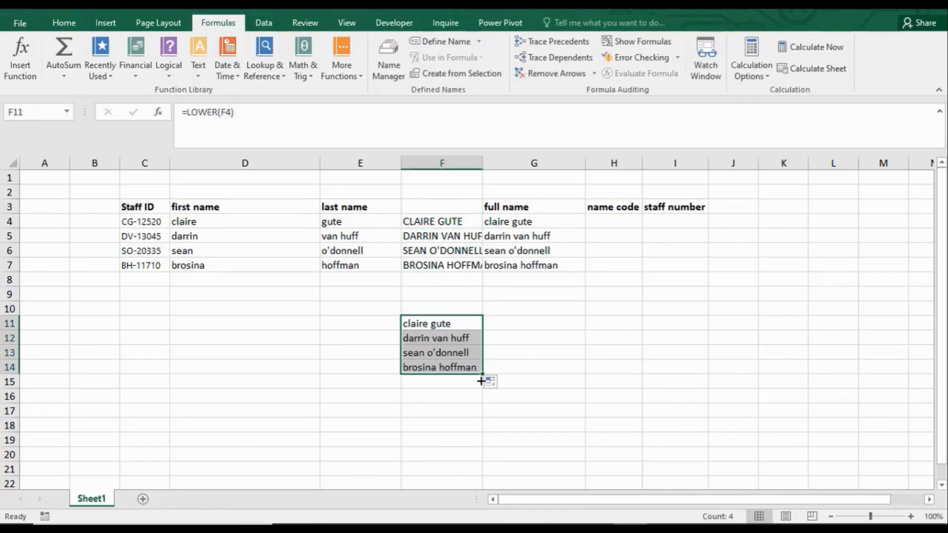
click(441, 324)
click(442, 337)
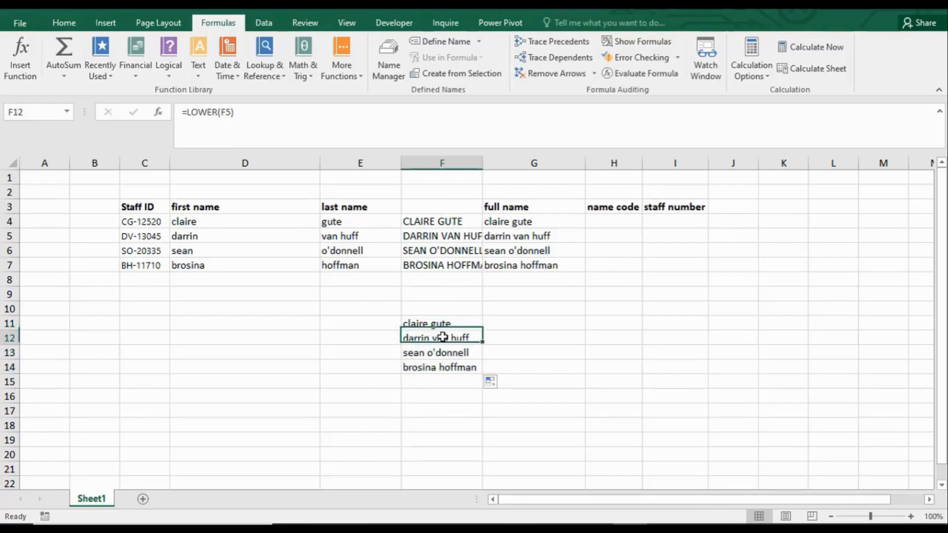
drag(442, 337, 445, 345)
click(509, 304)
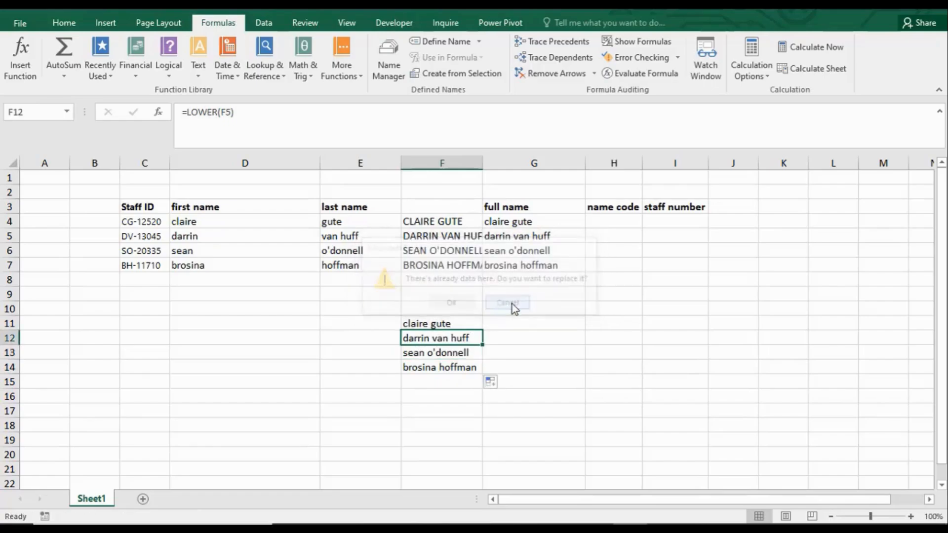
Step: Clear the UPPER formulas from F4 through F7
click(464, 224)
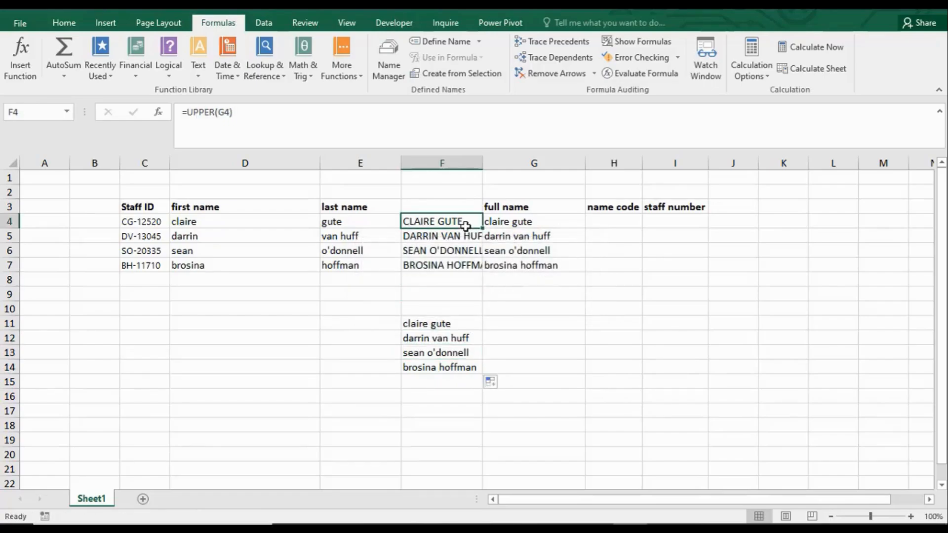
key(BackSpace)
key(Return)
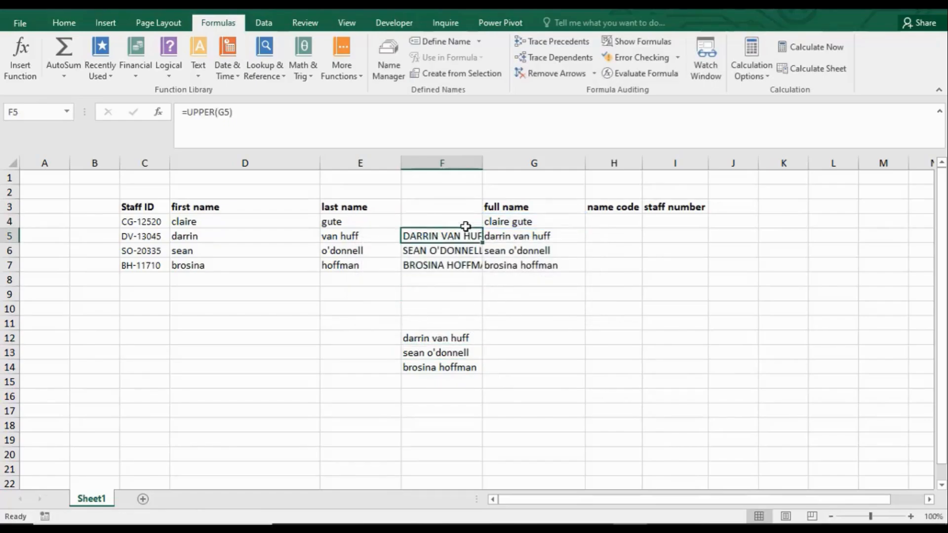
key(BackSpace)
key(Return)
key(BackSpace)
key(Return)
key(BackSpace)
key(Return)
key(Return)
key(Return)
key(Return)
key(Return)
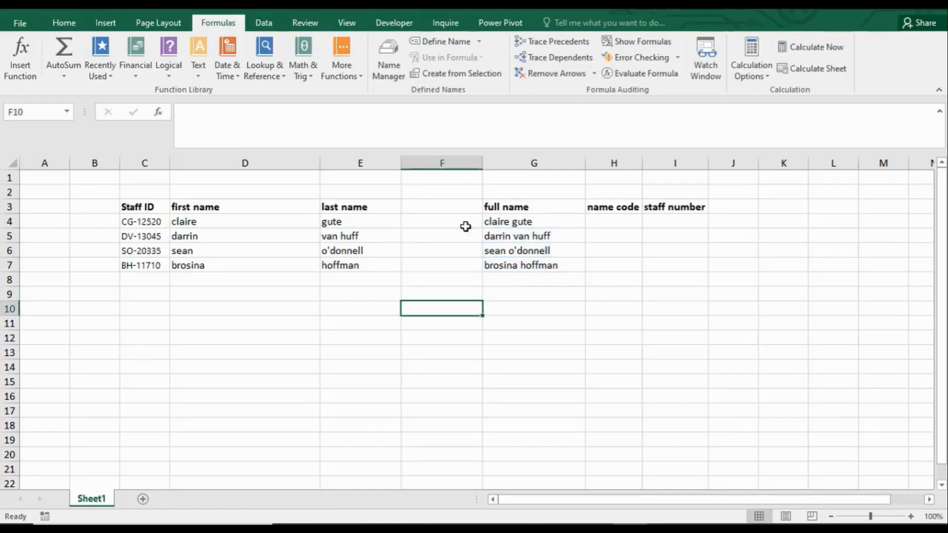
Step: Enter =PROPER(G4) in F4 to capitalize the first letter of each word in the full name
click(506, 219)
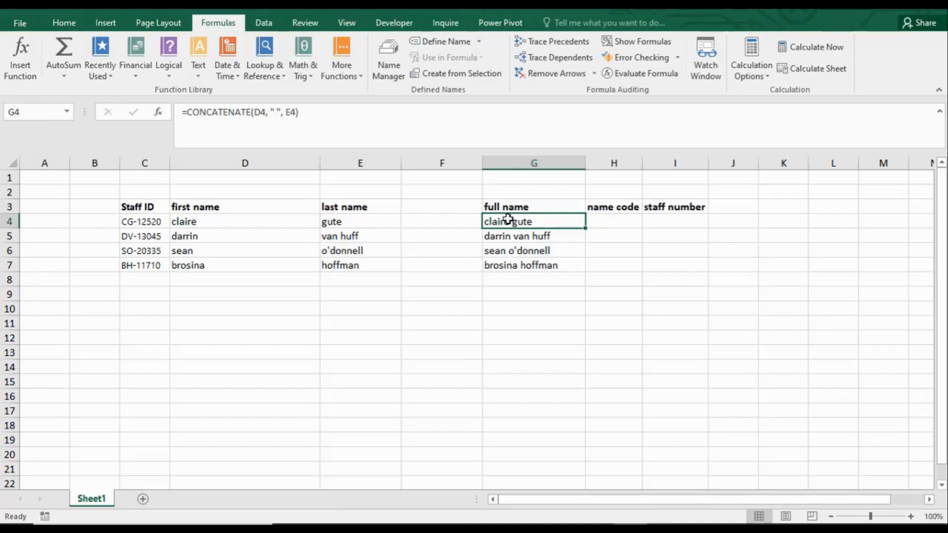
click(421, 222)
text(=prope)
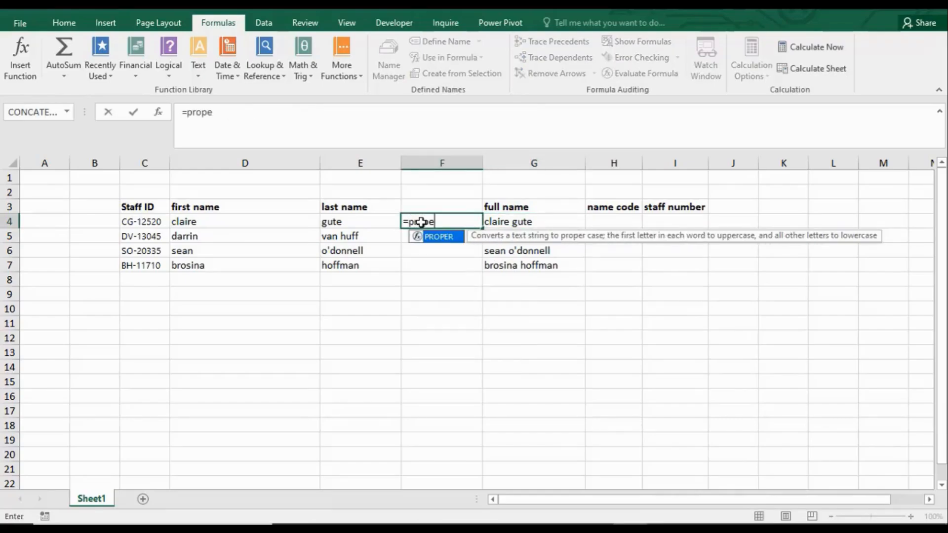
key(Tab)
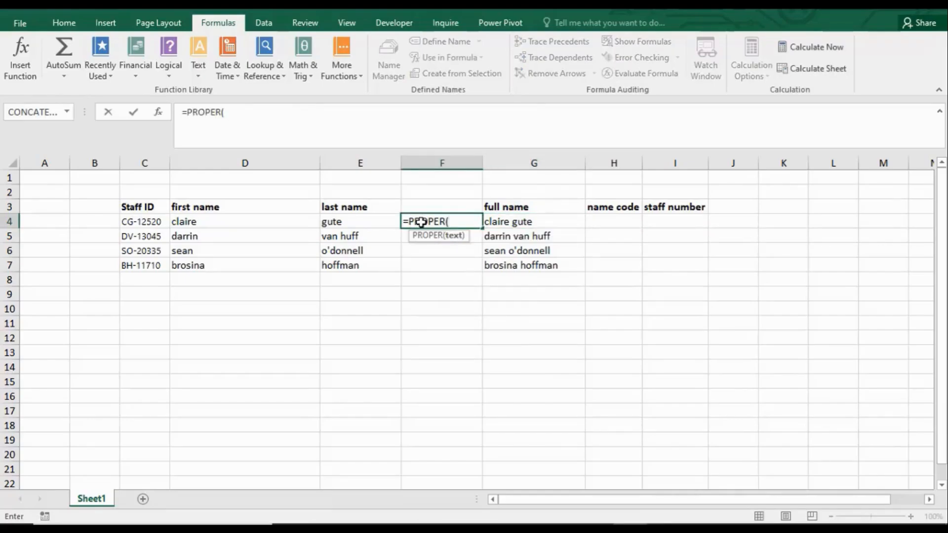
click(503, 221)
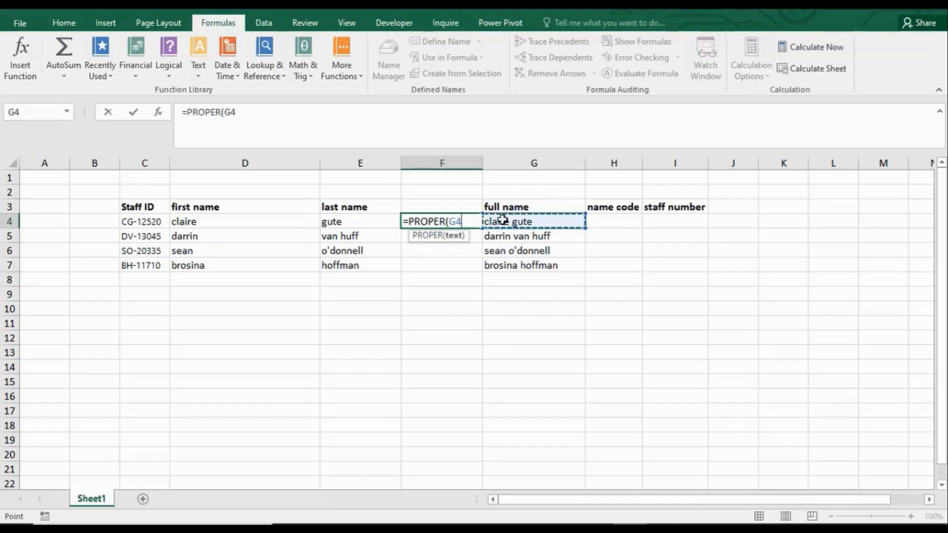
text())
key(Return)
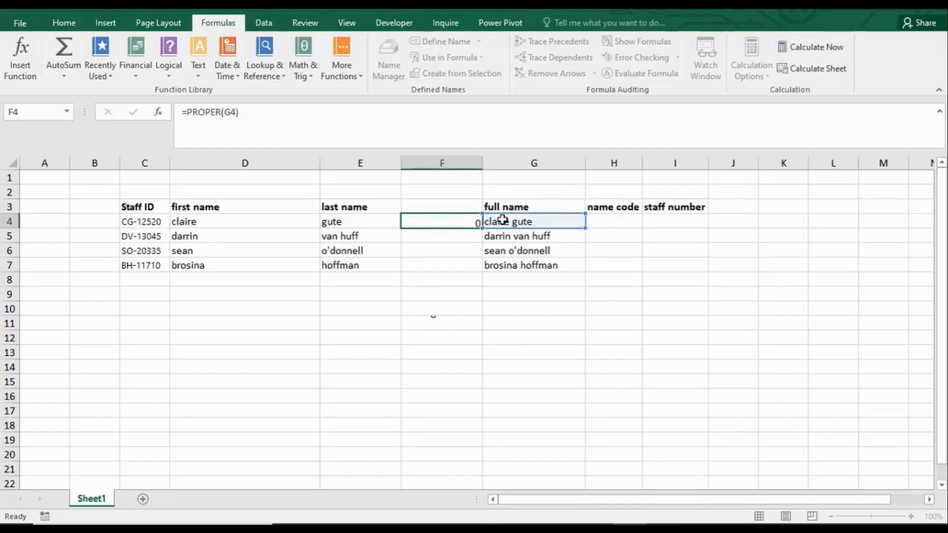
click(454, 222)
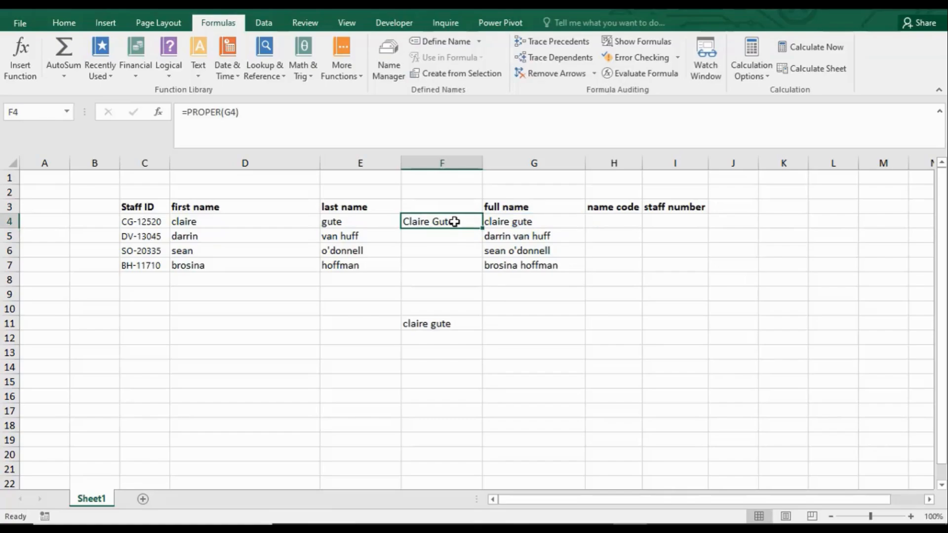
Step: Clear the LOWER formula from F11
click(435, 326)
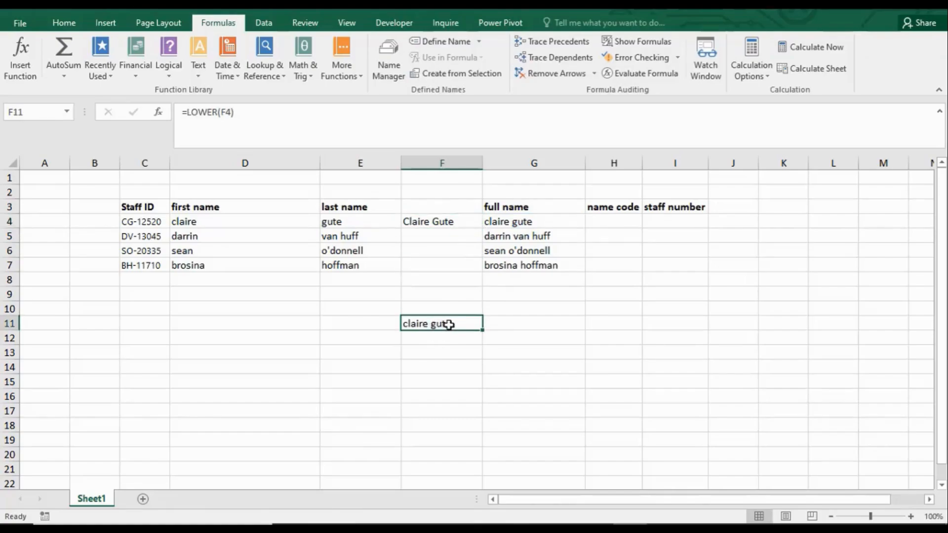
click(444, 220)
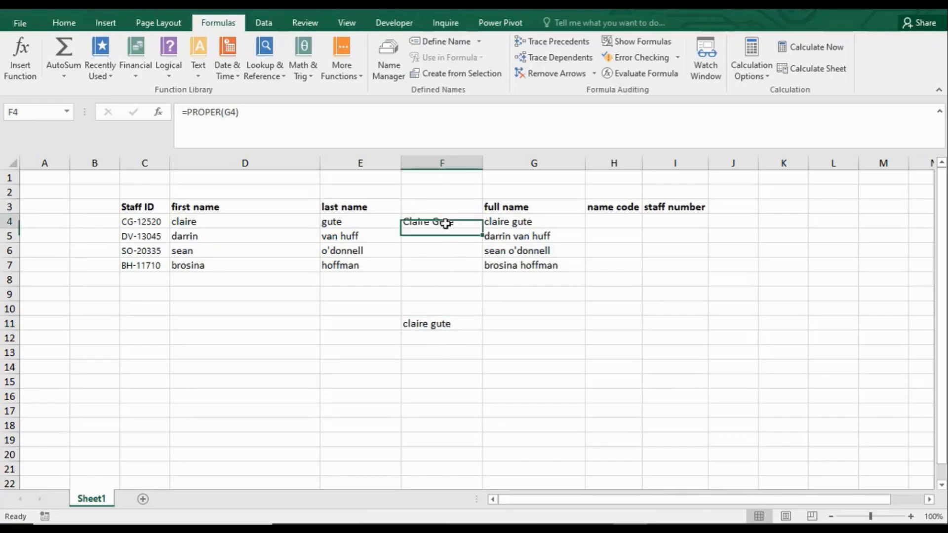
click(439, 322)
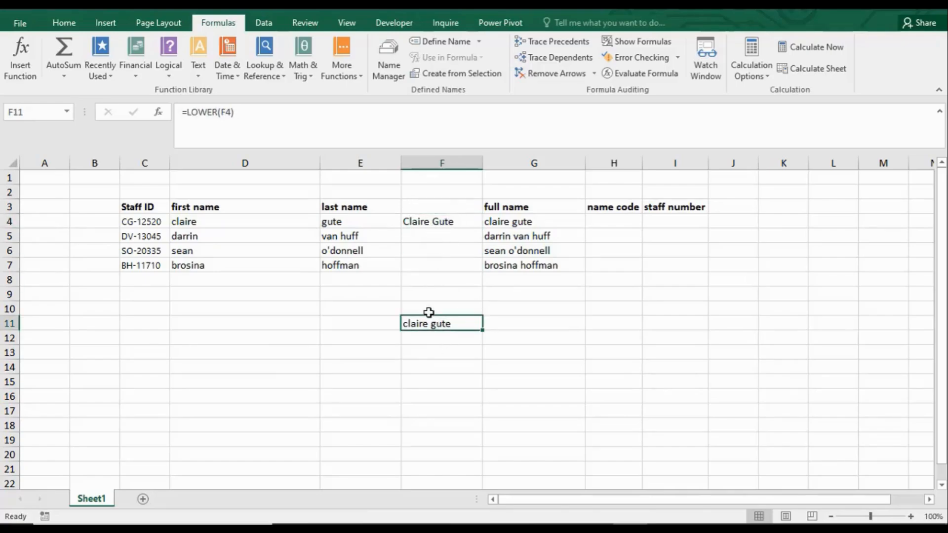
key(BackSpace)
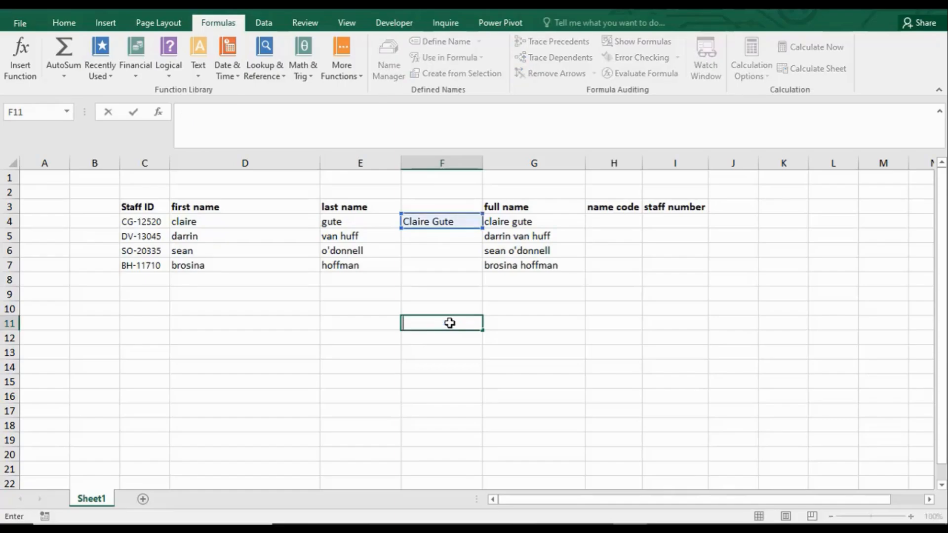
key(Return)
Step: Fill the PROPER formula from F4 down through F7
click(443, 226)
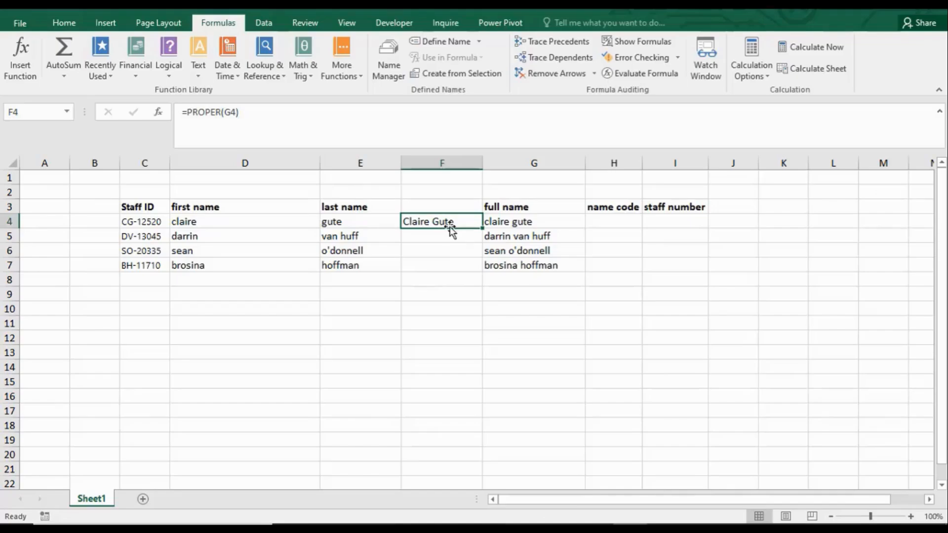
drag(484, 231, 484, 269)
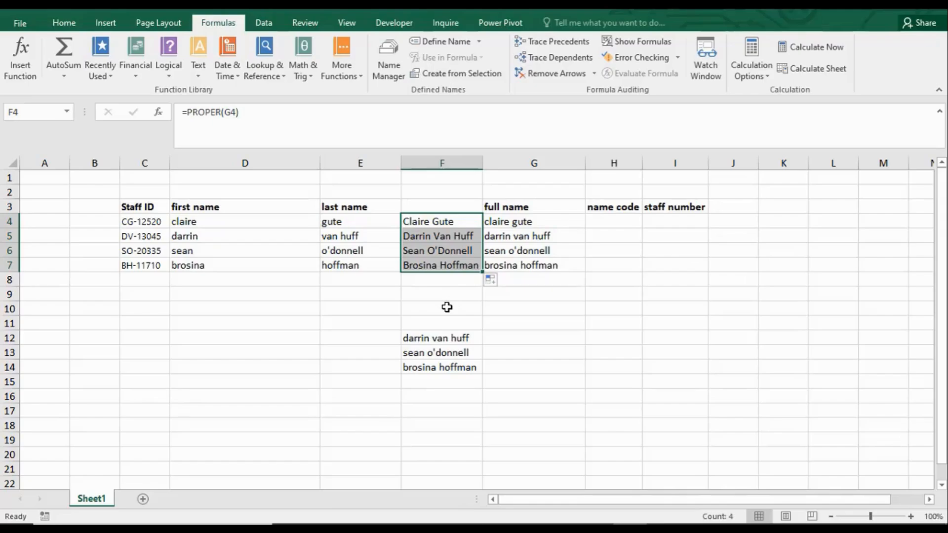
Step: Clear the remaining LOWER formulas from F12 through F14
click(439, 340)
key(BackSpace)
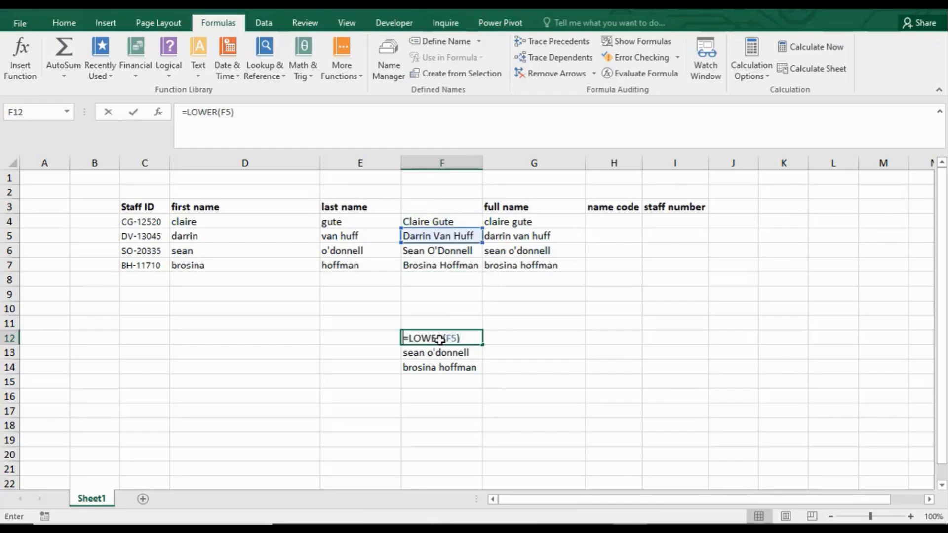
key(Return)
key(BackSpace)
key(Return)
key(BackSpace)
key(Return)
key(Return)
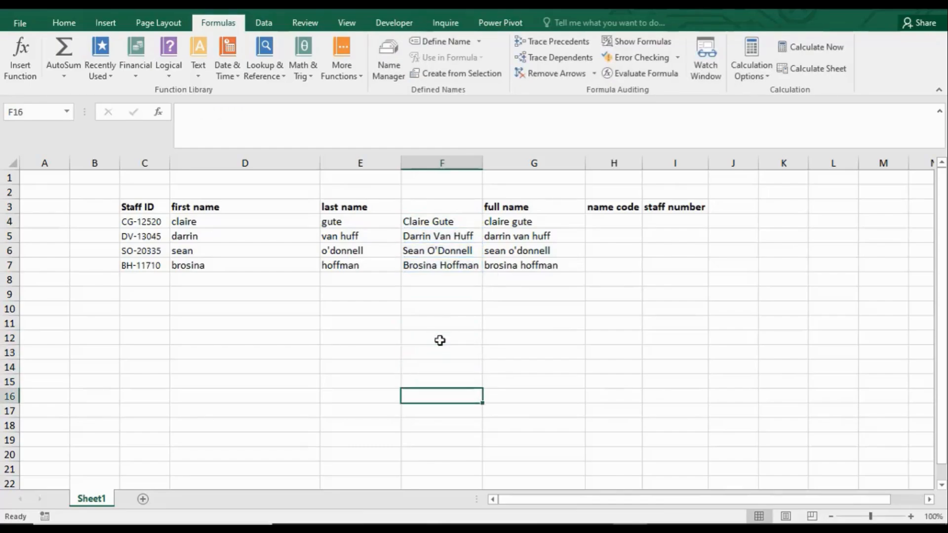
click(443, 222)
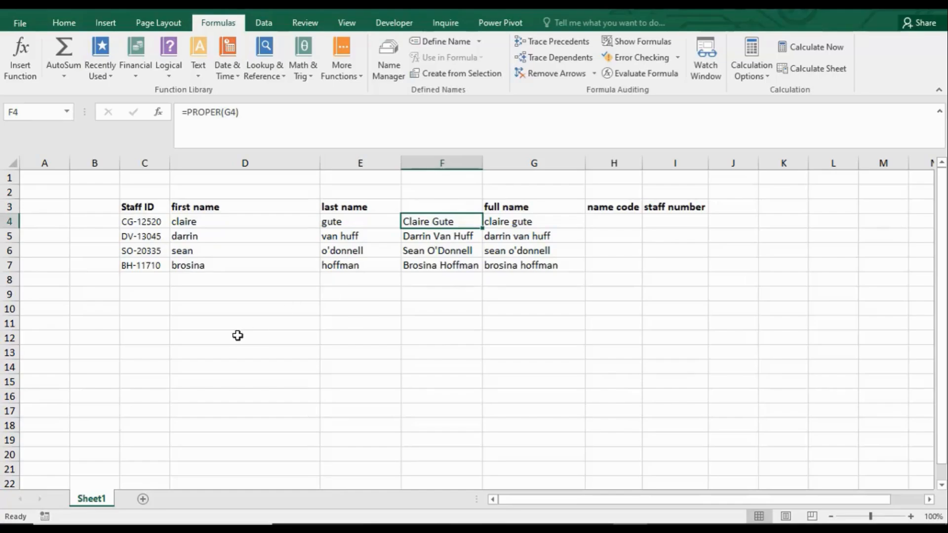
click(211, 313)
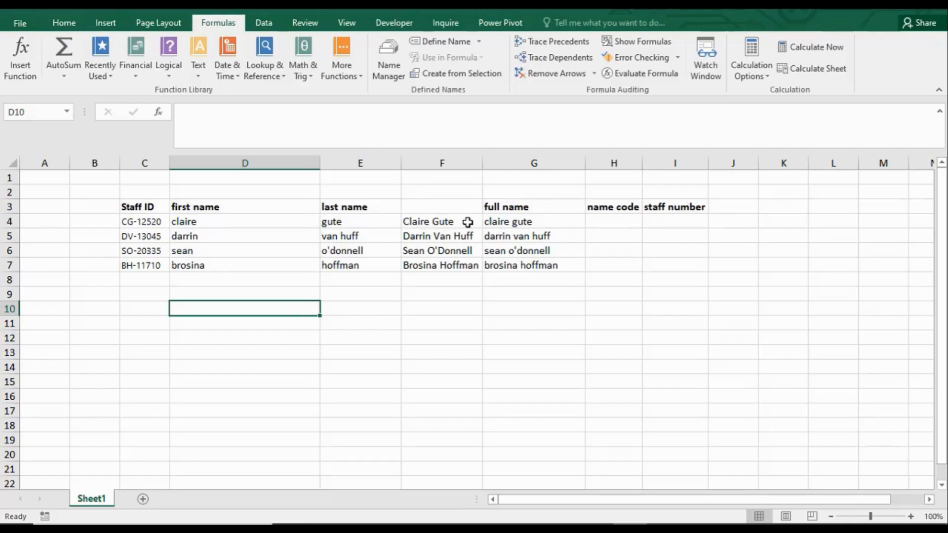
Step: Enter =LEFT(C4,2) in H4 to extract the name code from the first two characters of the staff ID
click(624, 222)
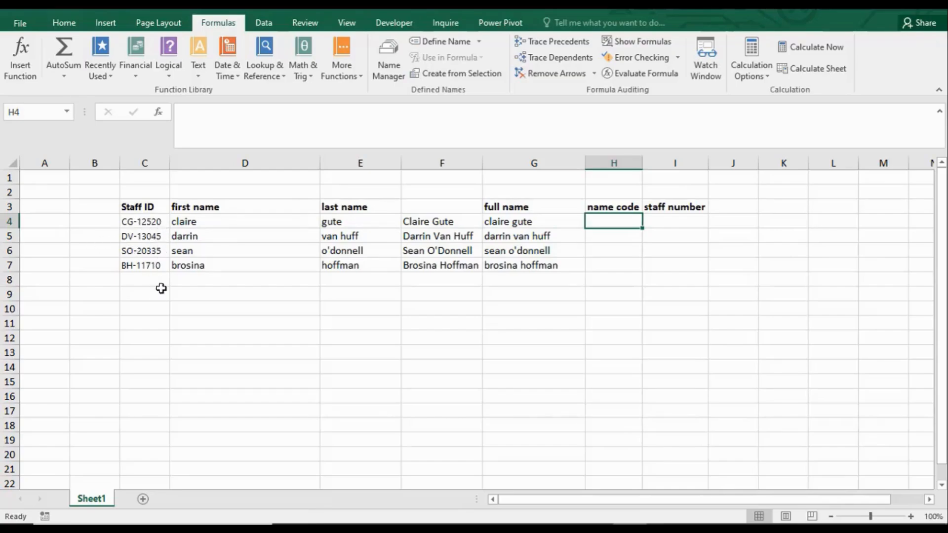
click(147, 221)
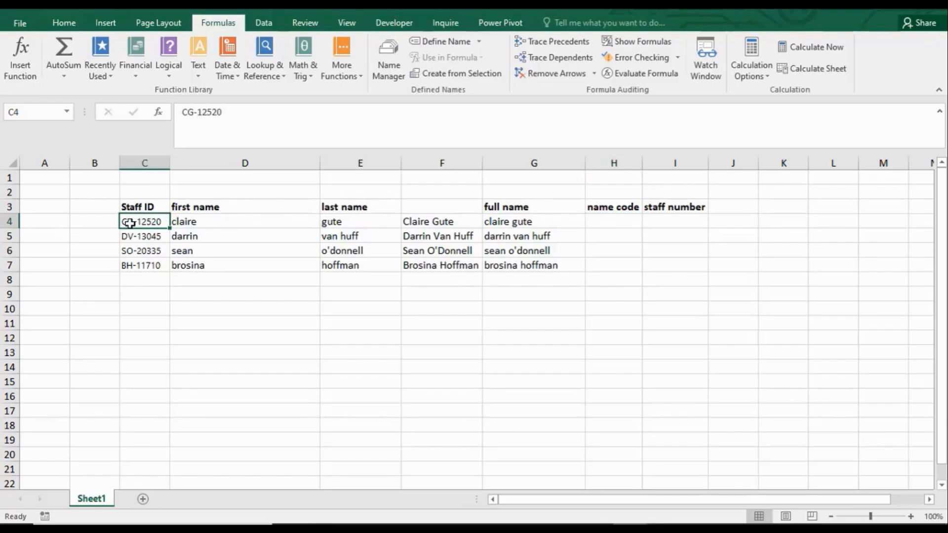
click(618, 219)
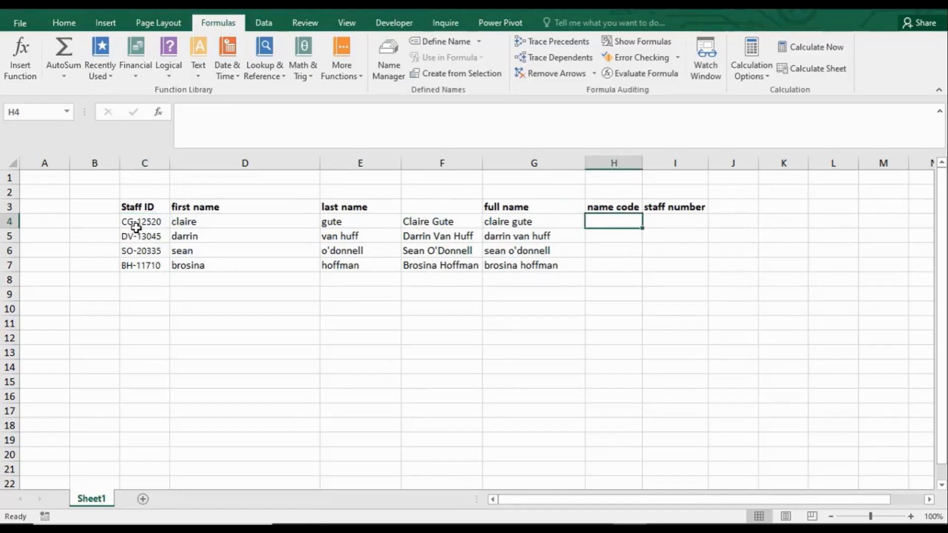
click(669, 220)
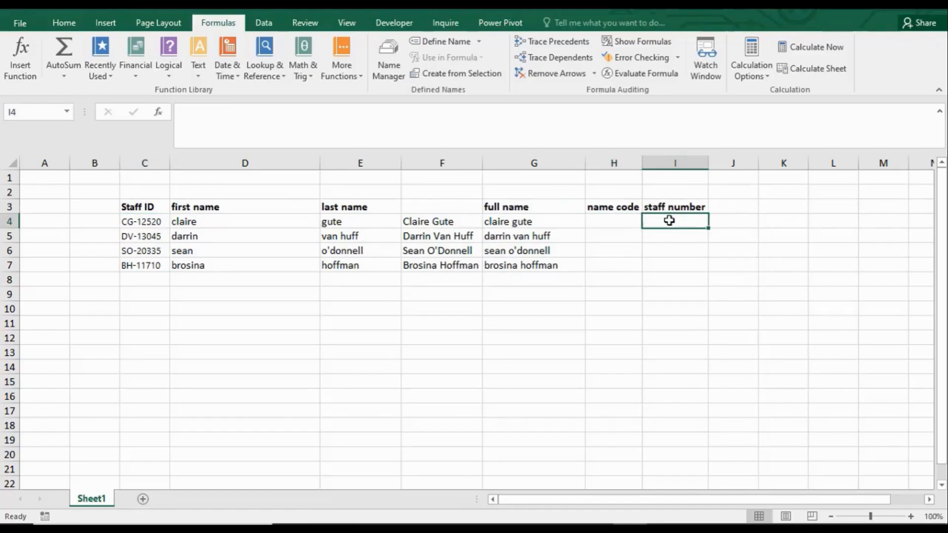
click(612, 218)
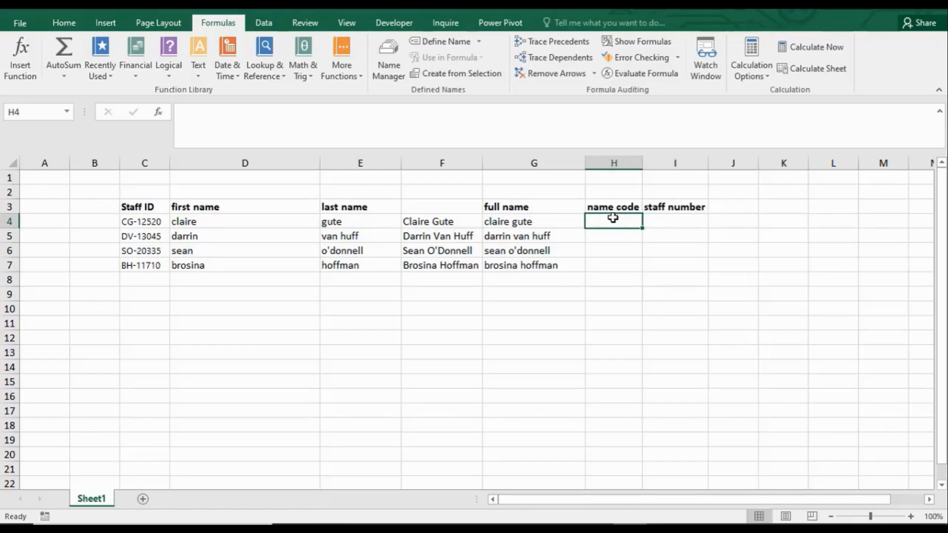
text(=)
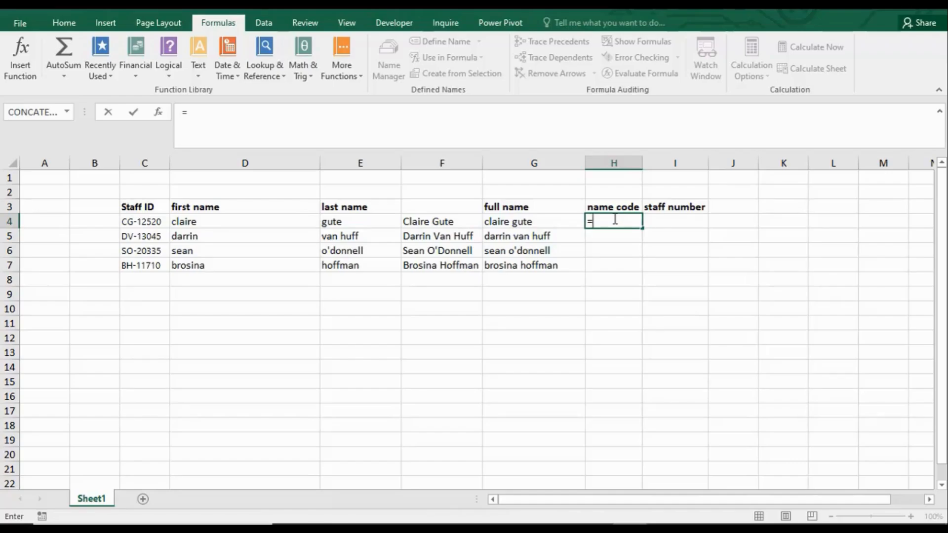
text(left)
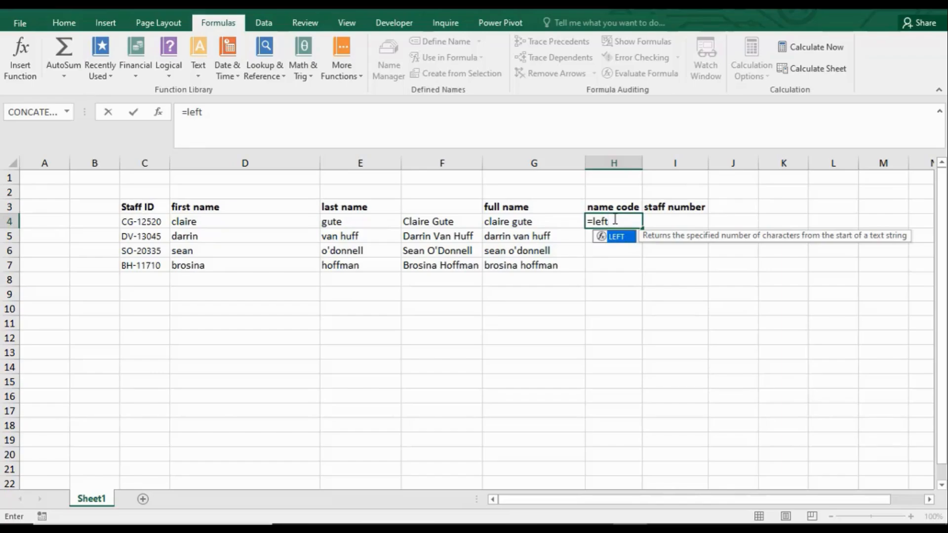
key(Tab)
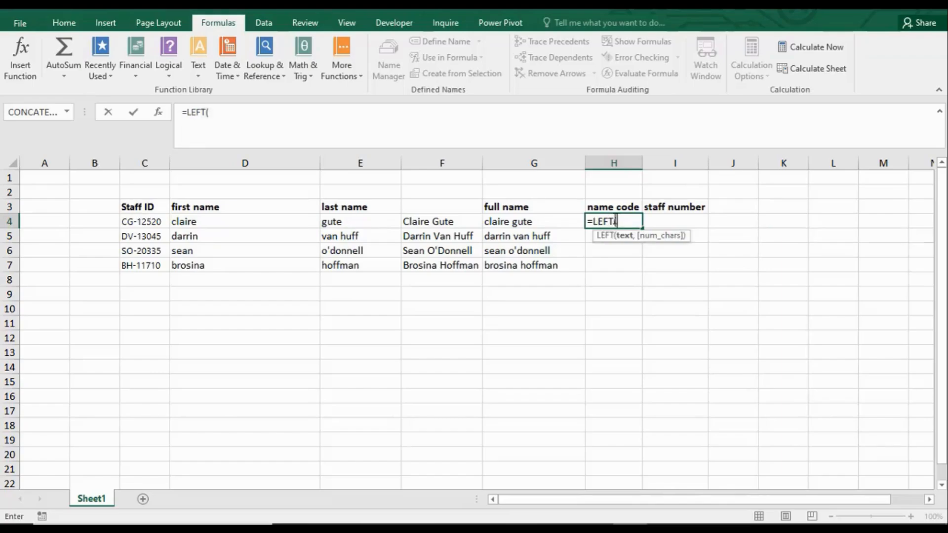
click(149, 221)
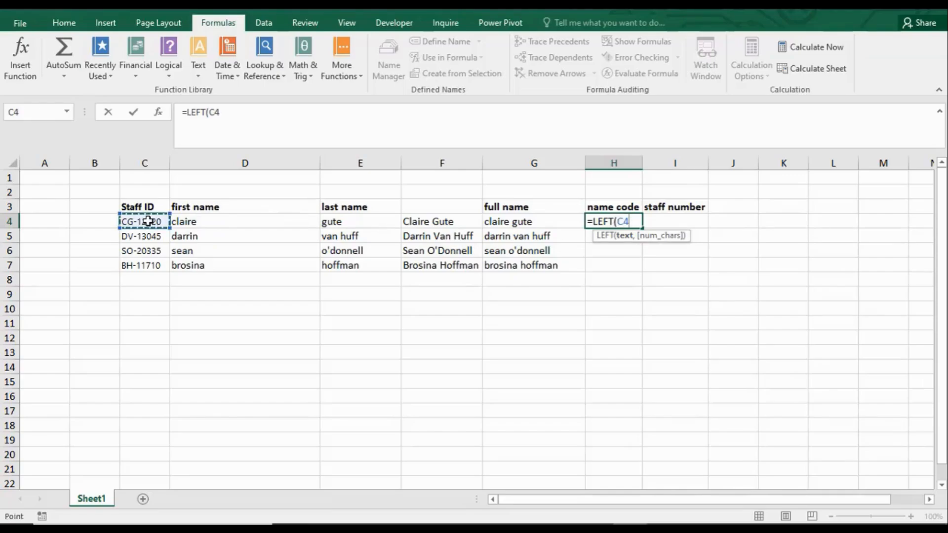
text(,2)
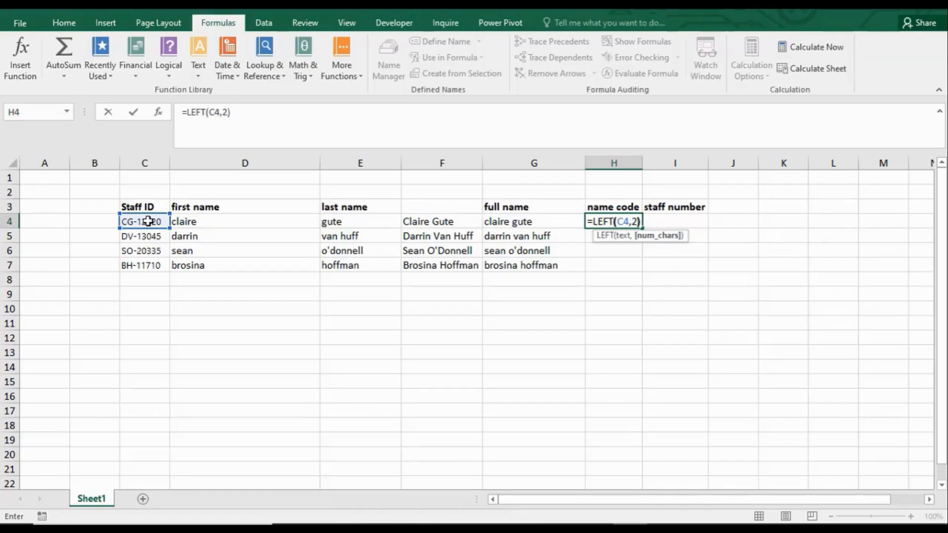
key(Return)
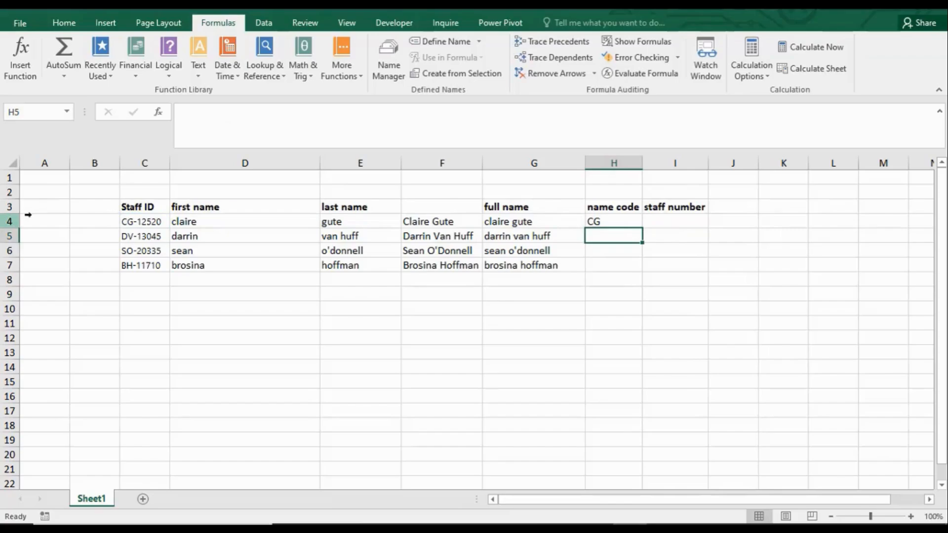
Step: Fill the LEFT formula from H4 down through H7 to complete the name code column
click(601, 220)
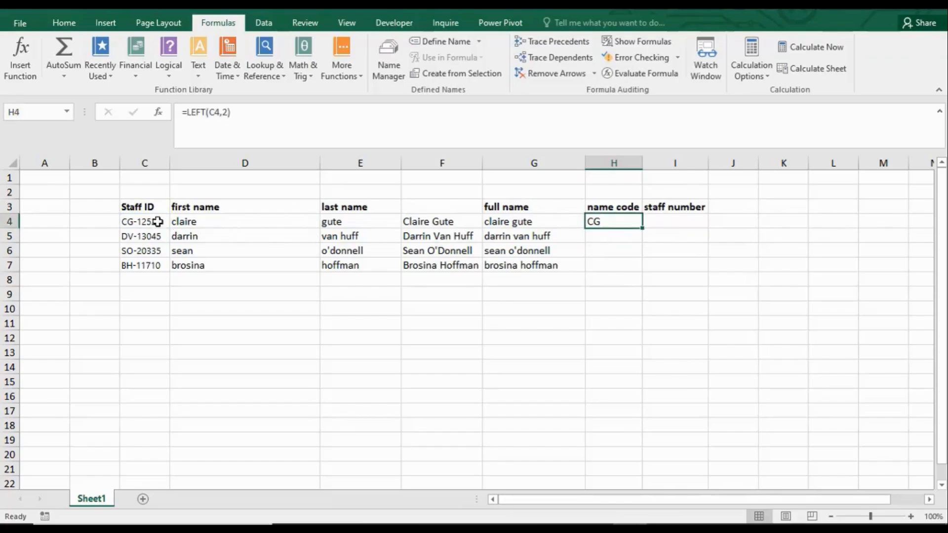
drag(642, 227, 643, 272)
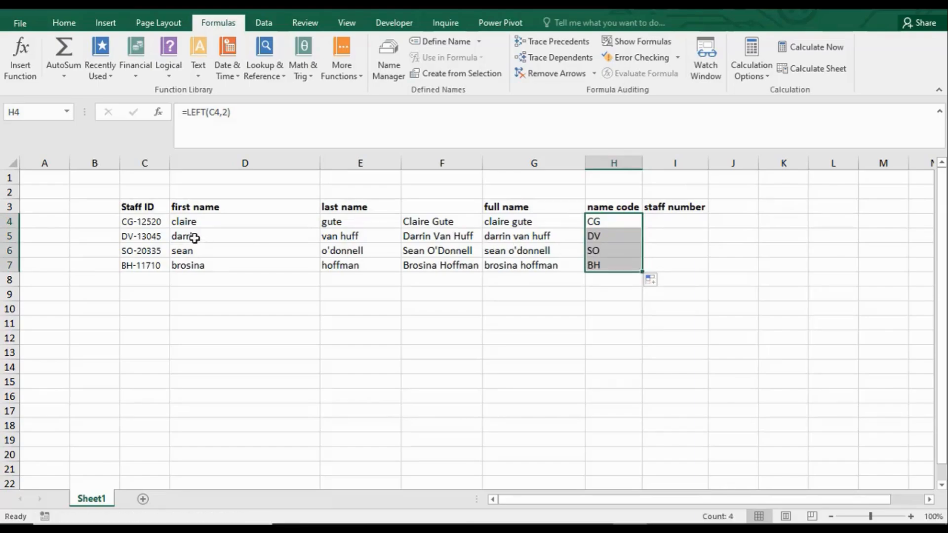
click(128, 226)
click(130, 265)
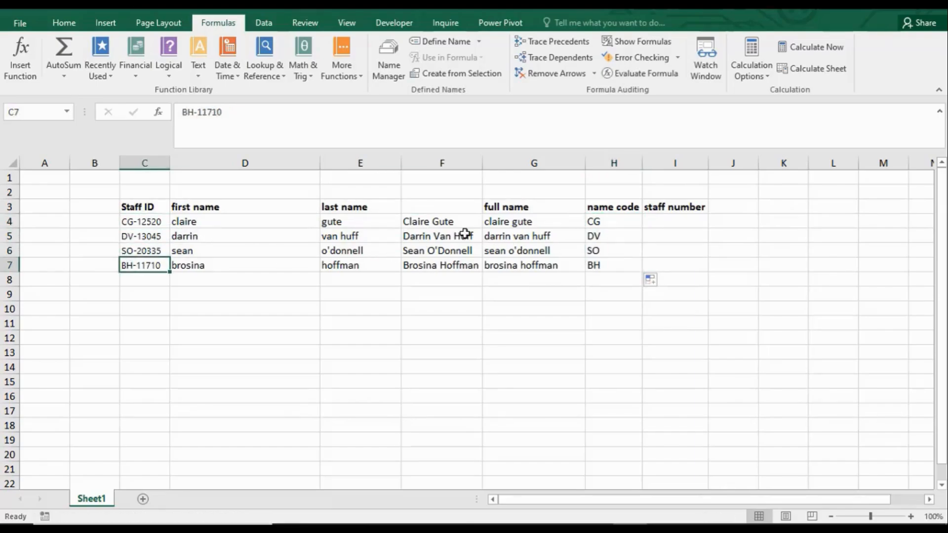
Step: Enter =RIGHT(C4,5) in I4 to extract the staff number from the last five characters of the staff ID
click(672, 221)
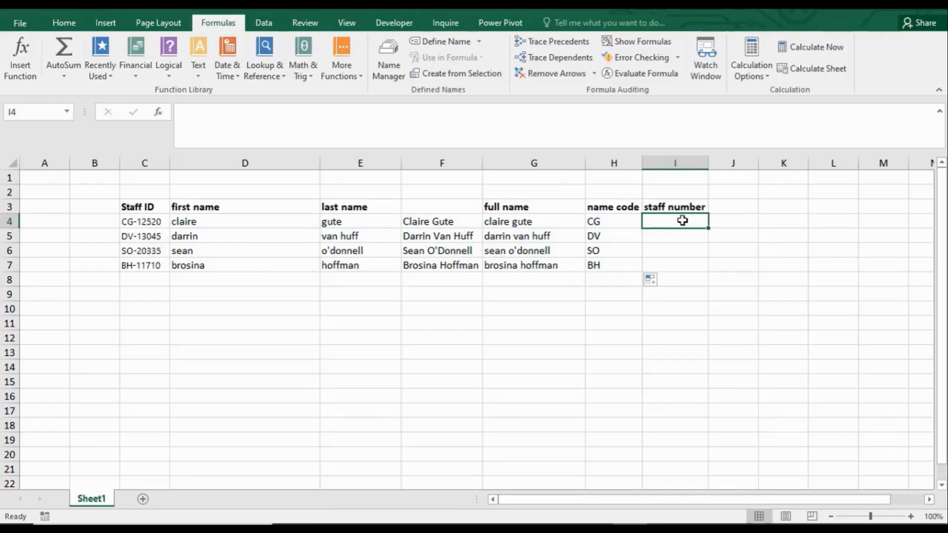
text(right)
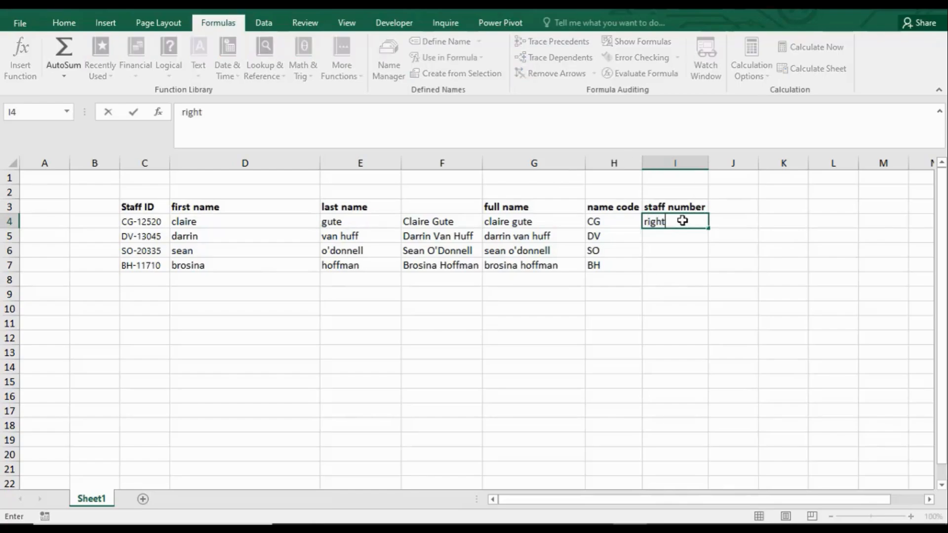
key(BackSpace)
key(BackSpace)
key(BackSpace)
key(BackSpace)
key(BackSpace)
text(-)
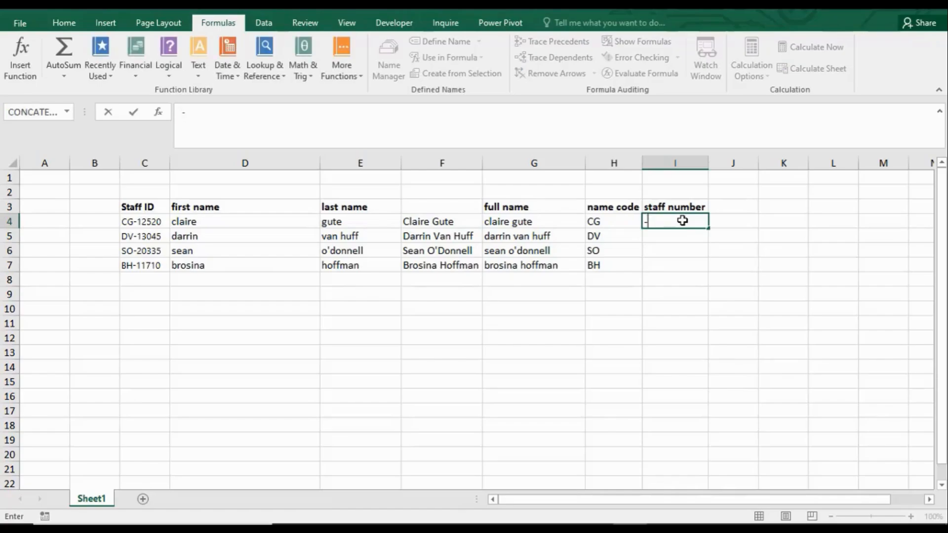
text(=right)
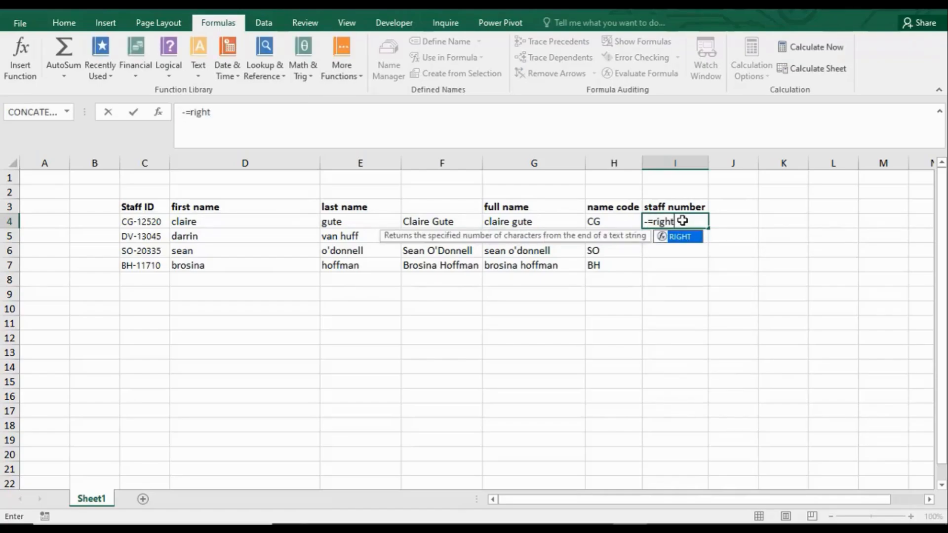
key(Tab)
click(647, 221)
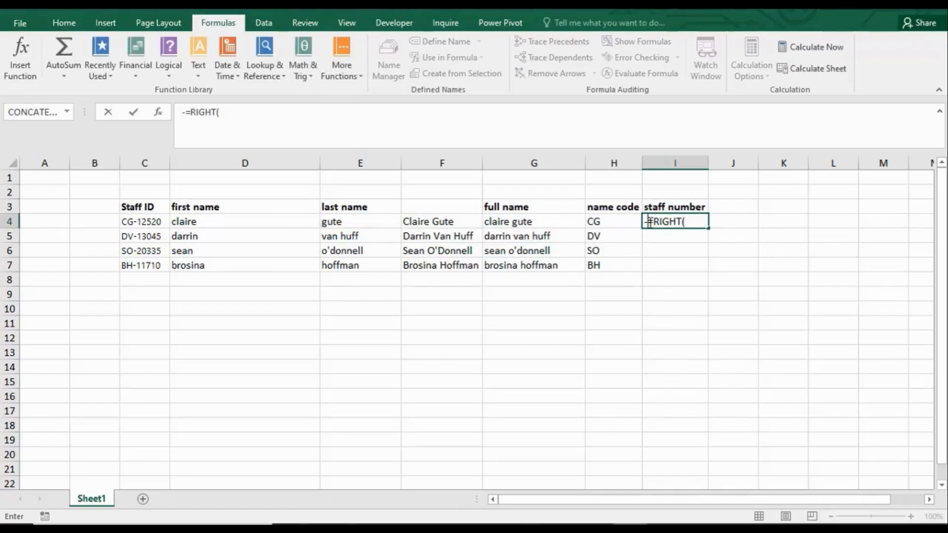
key(BackSpace)
click(696, 221)
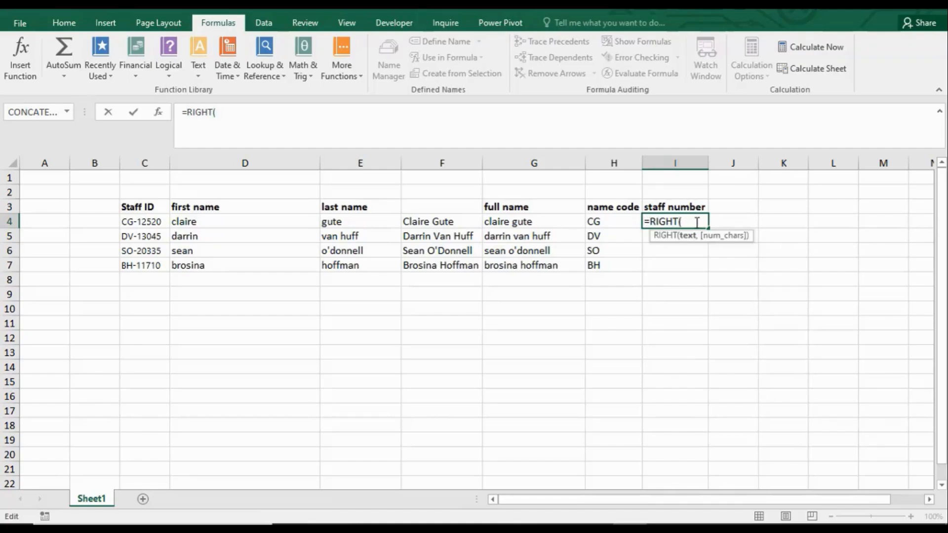
click(153, 221)
text(,)
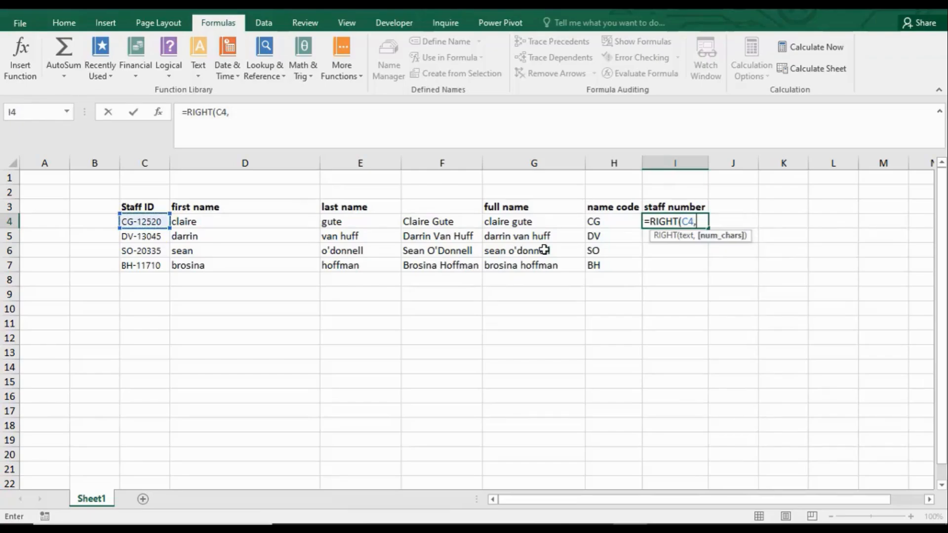
text(5)
key(Return)
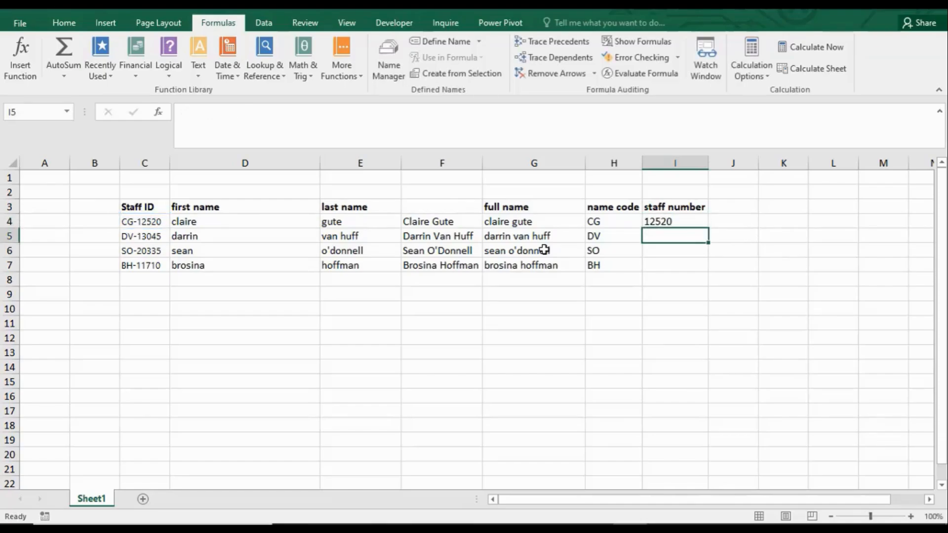
Step: Fill the RIGHT formula from I4 down through I7 to complete the staff number column
click(668, 221)
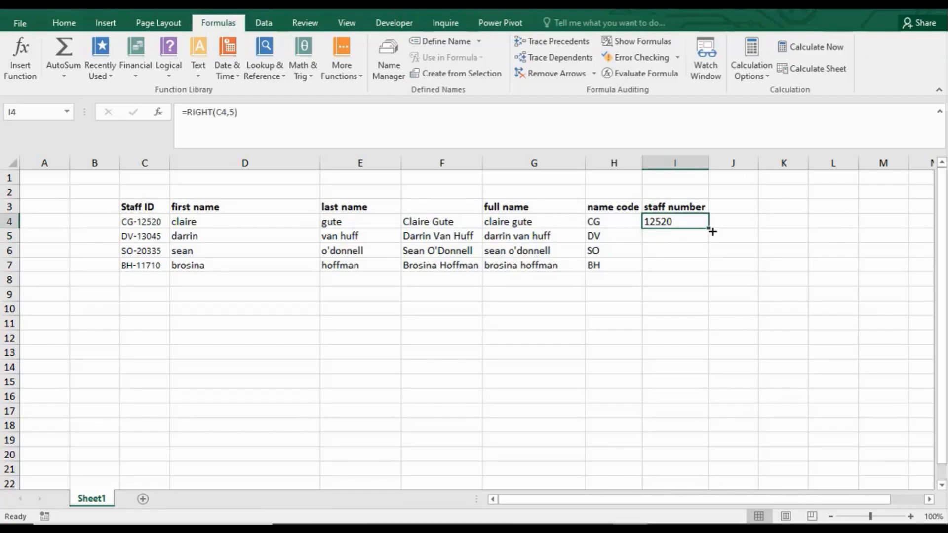
drag(711, 229, 713, 277)
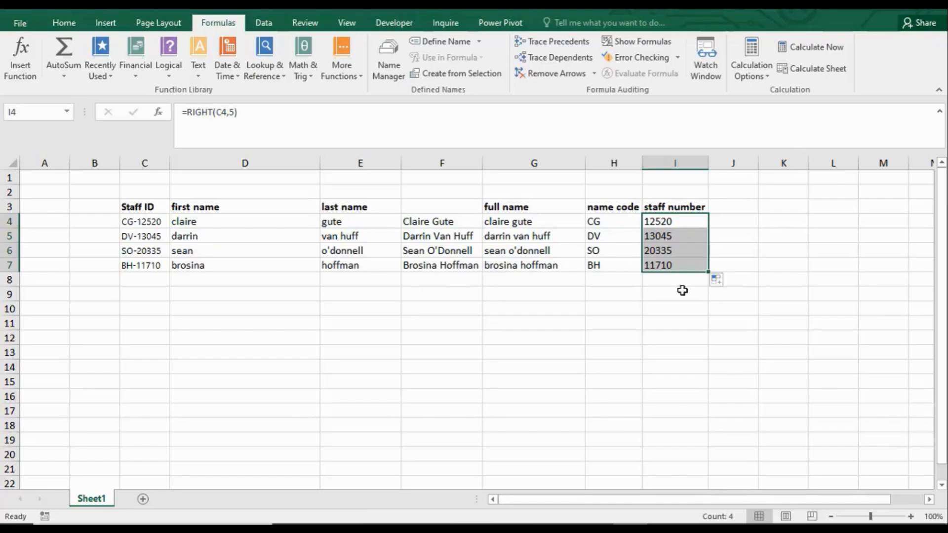
click(413, 322)
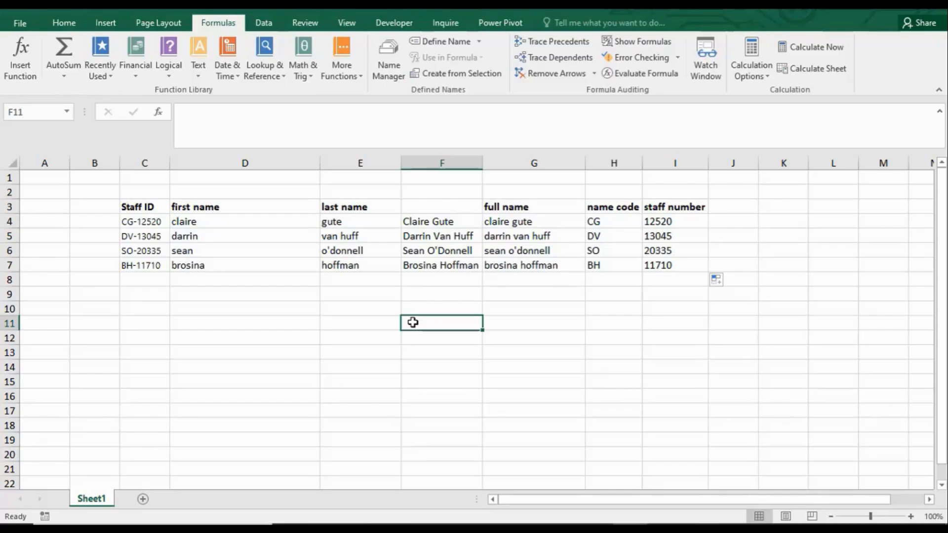
click(419, 220)
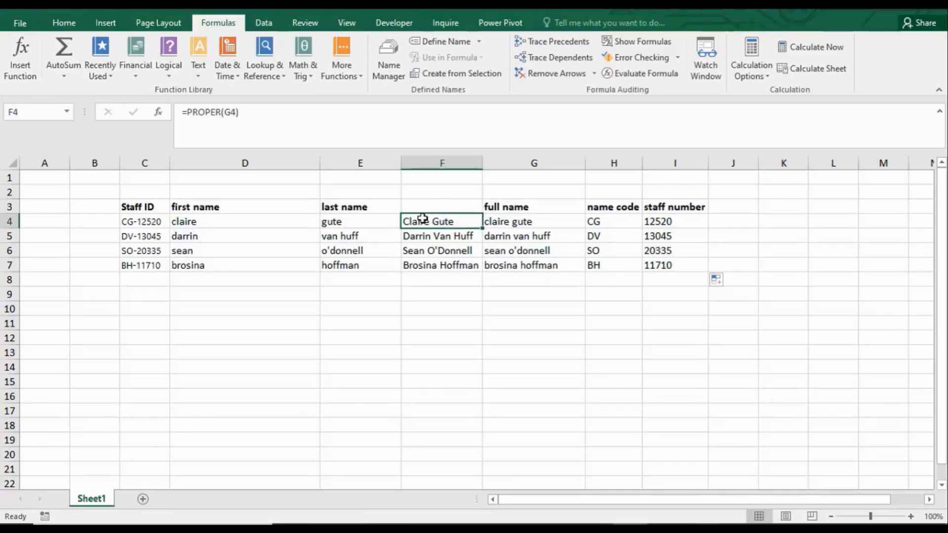
click(426, 252)
click(417, 317)
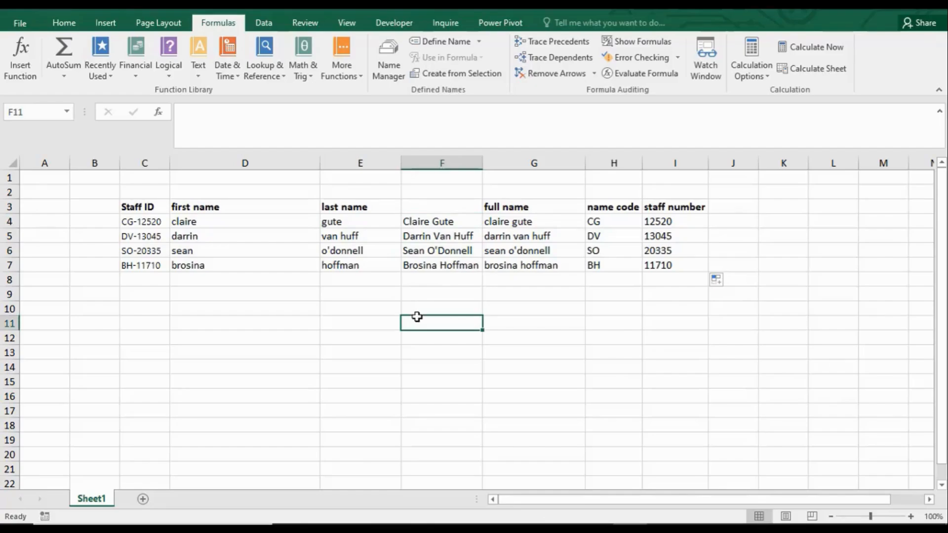
Step: Enter =LEN(F4) in F10 to count the characters of the first proper-case full name
click(434, 307)
double_click(435, 307)
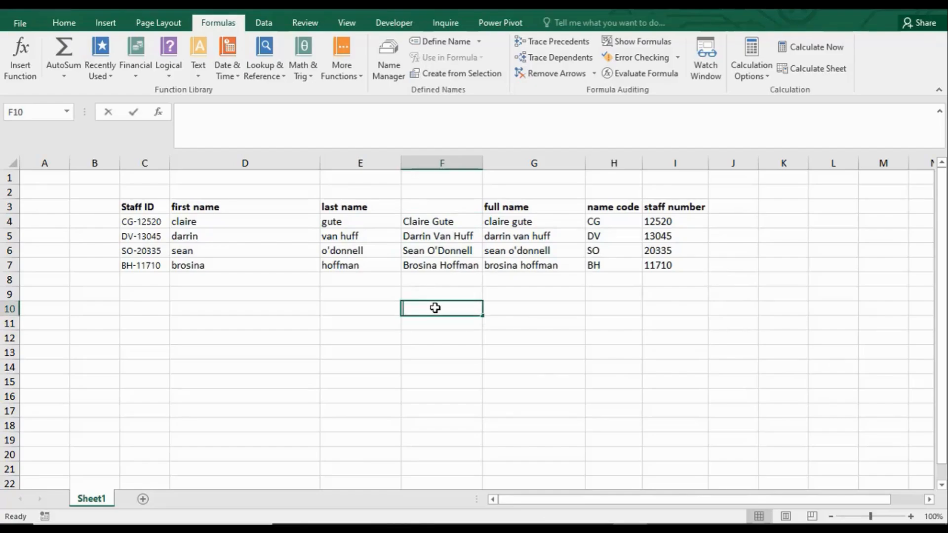
text(=len)
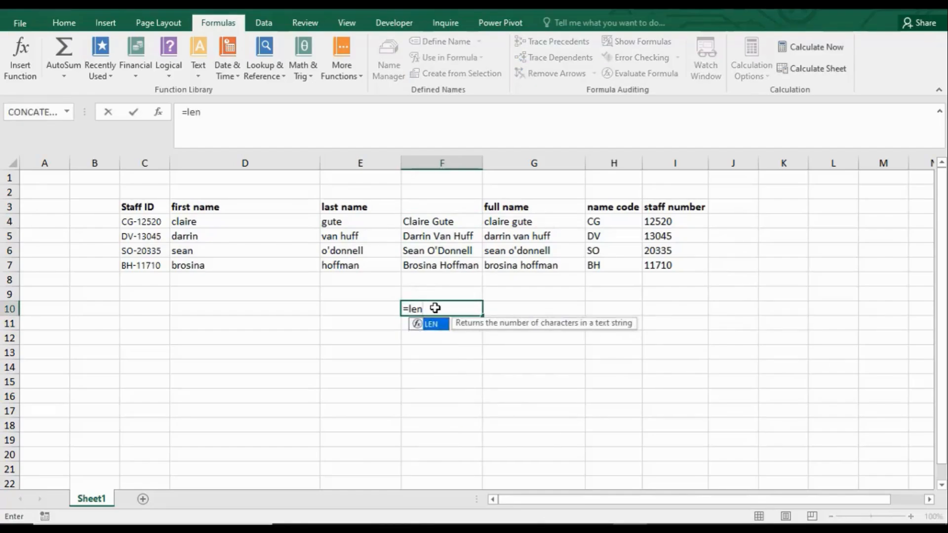
click(434, 222)
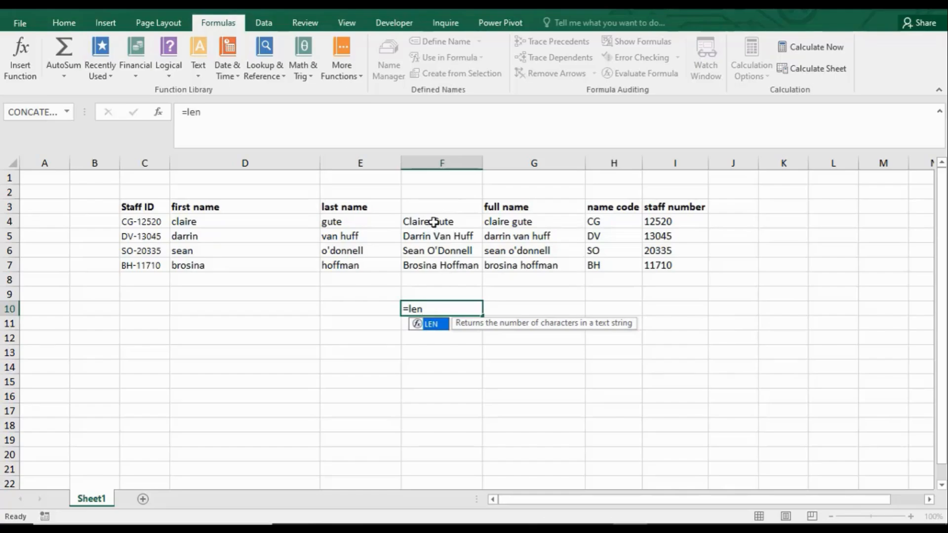
click(440, 308)
double_click(442, 307)
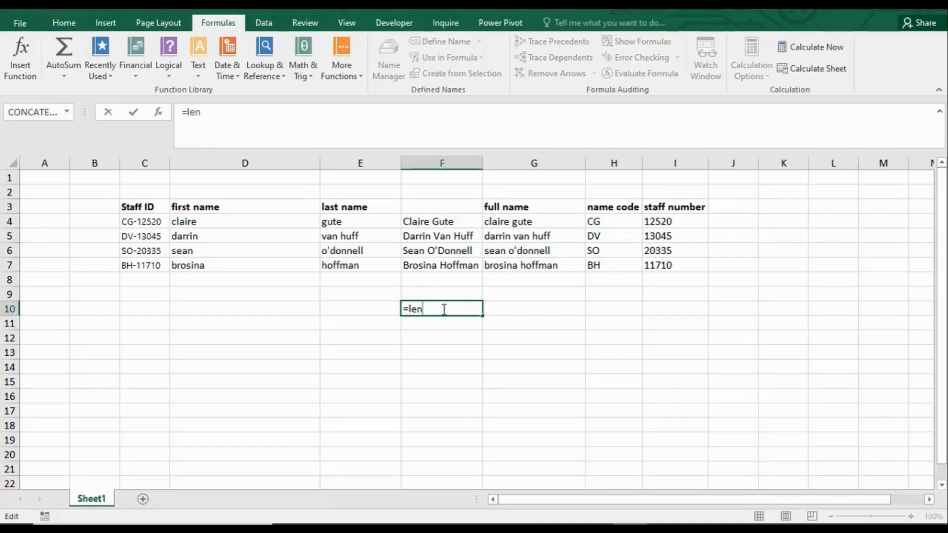
text(()
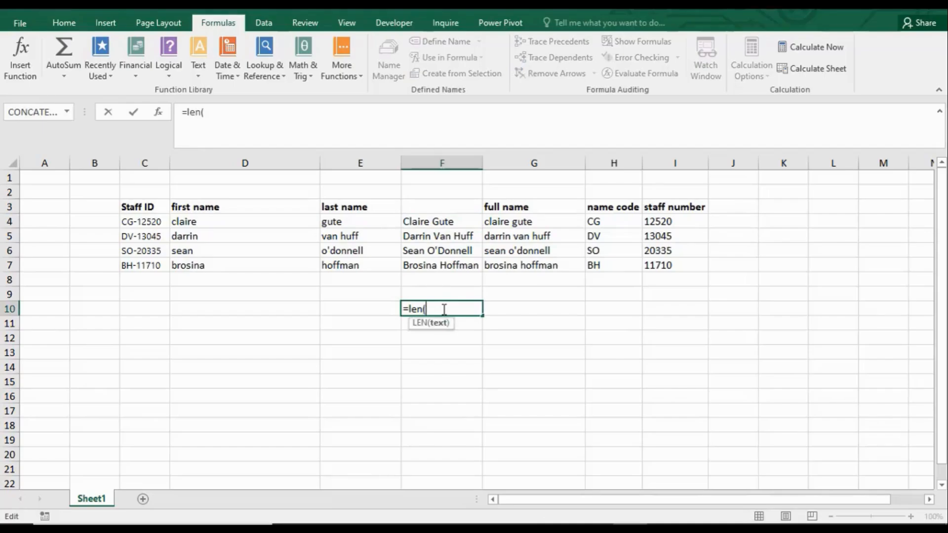
click(422, 217)
text())
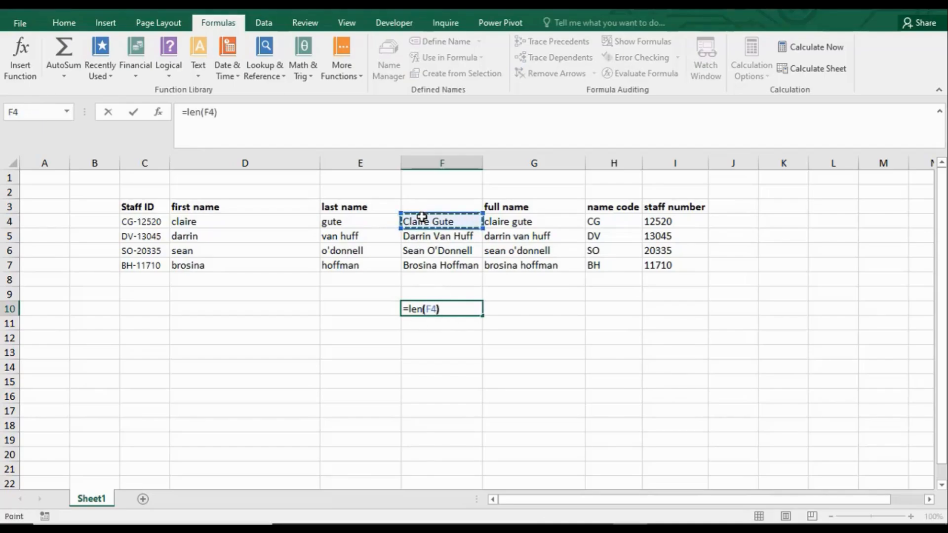
key(Return)
Step: Fill the LEN formula from F10 down through F13 and review the character counts for the other names
click(437, 308)
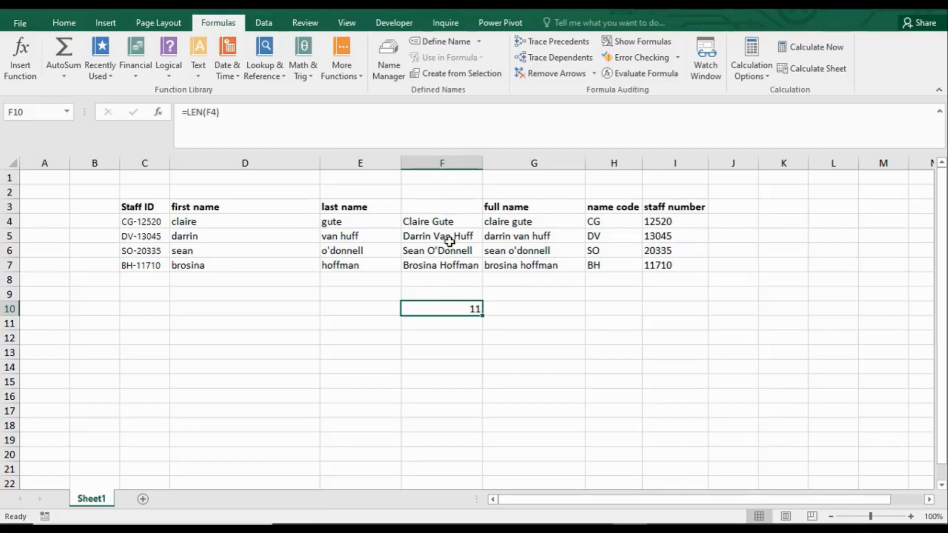
drag(484, 317, 484, 364)
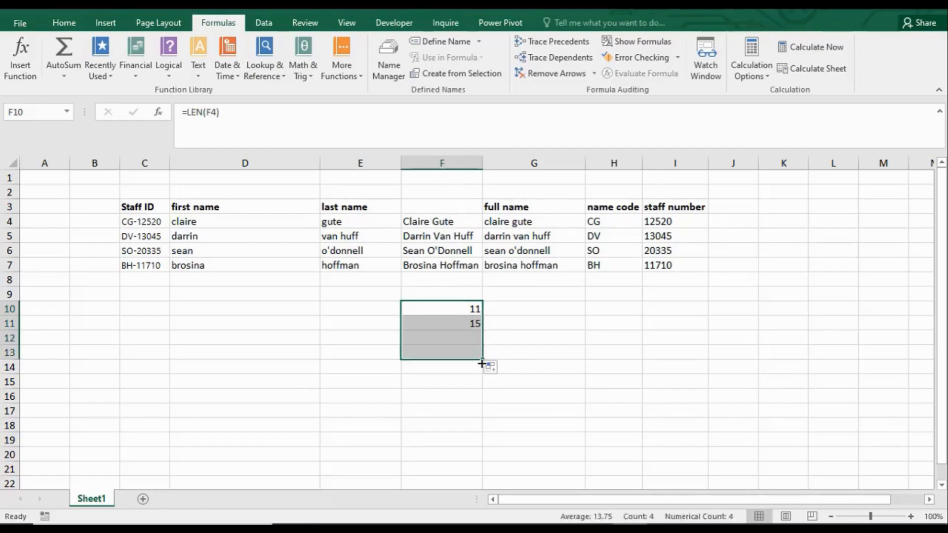
click(452, 237)
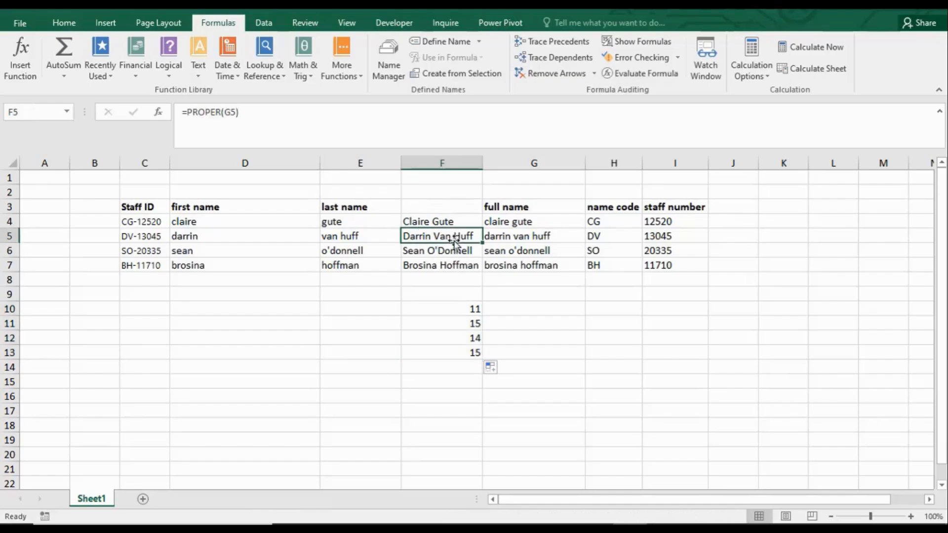
click(454, 267)
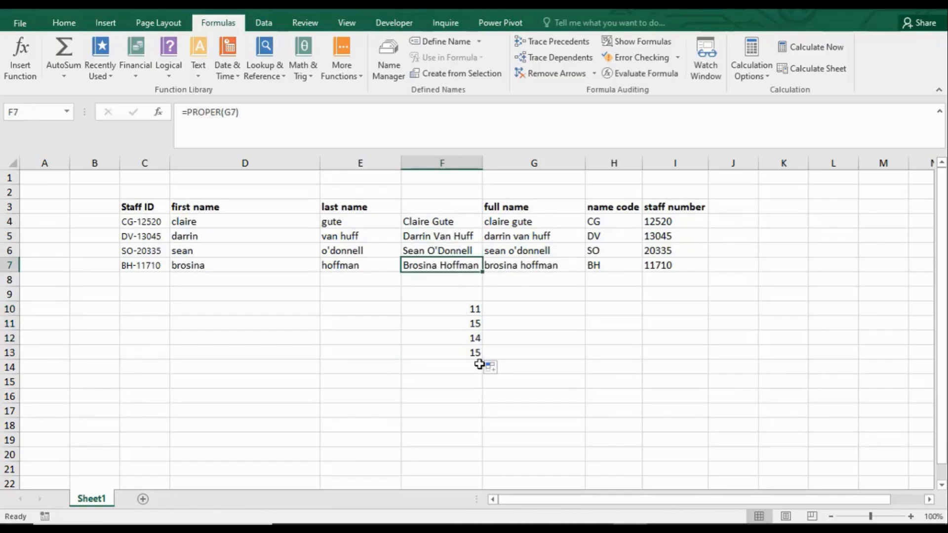
click(468, 323)
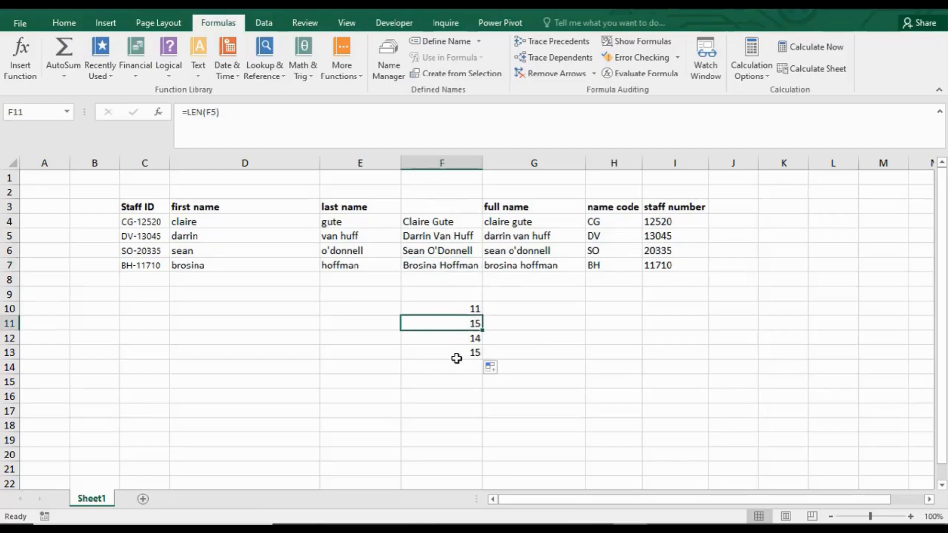
click(453, 338)
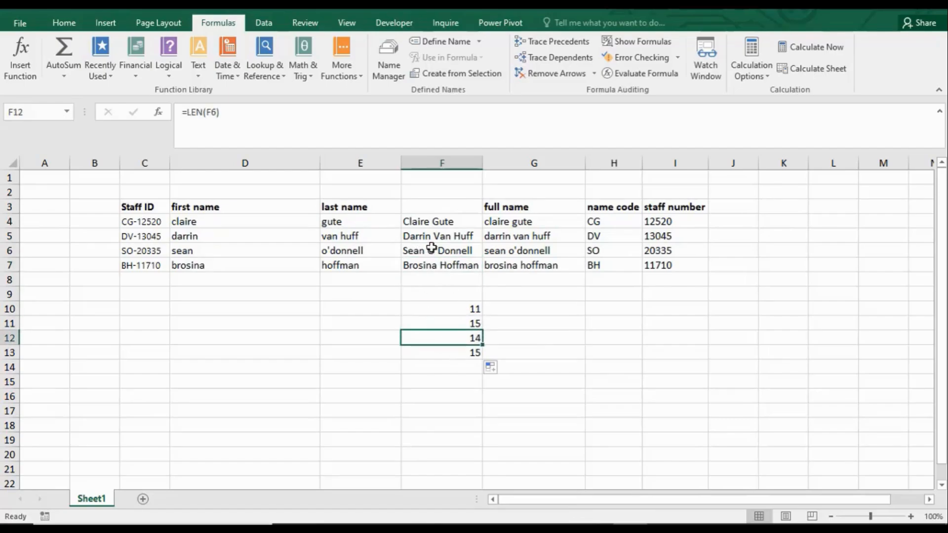
double_click(466, 352)
click(491, 379)
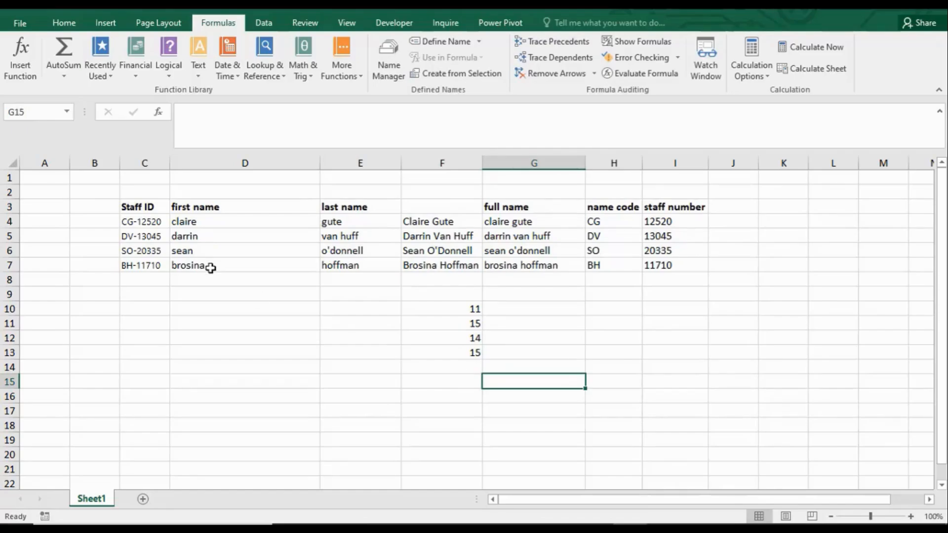
Step: Clear the LEN formulas from F10 through F13
click(458, 313)
key(BackSpace)
key(Down)
key(BackSpace)
key(Down)
key(BackSpace)
key(Down)
key(BackSpace)
key(Down)
key(BackSpace)
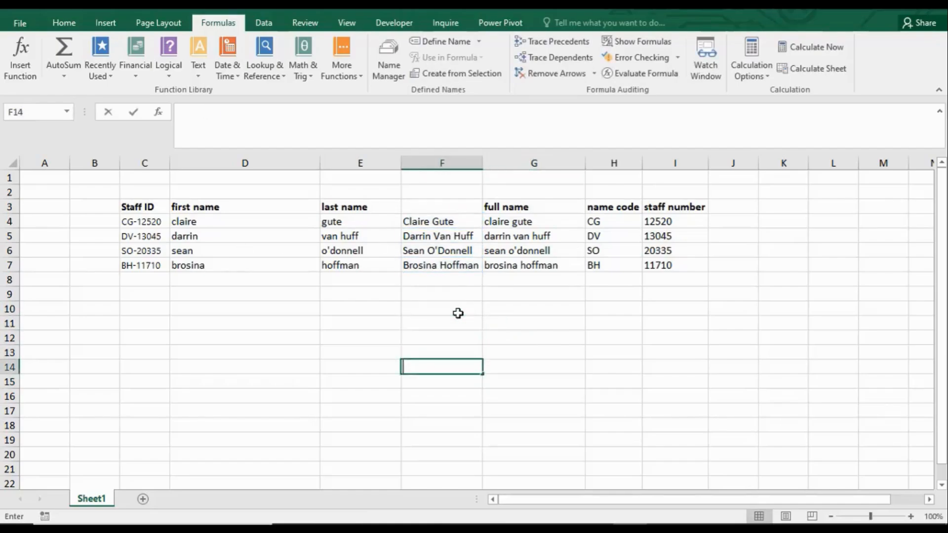
key(Down)
key(Up)
key(Up)
key(Up)
key(Up)
key(Up)
key(Up)
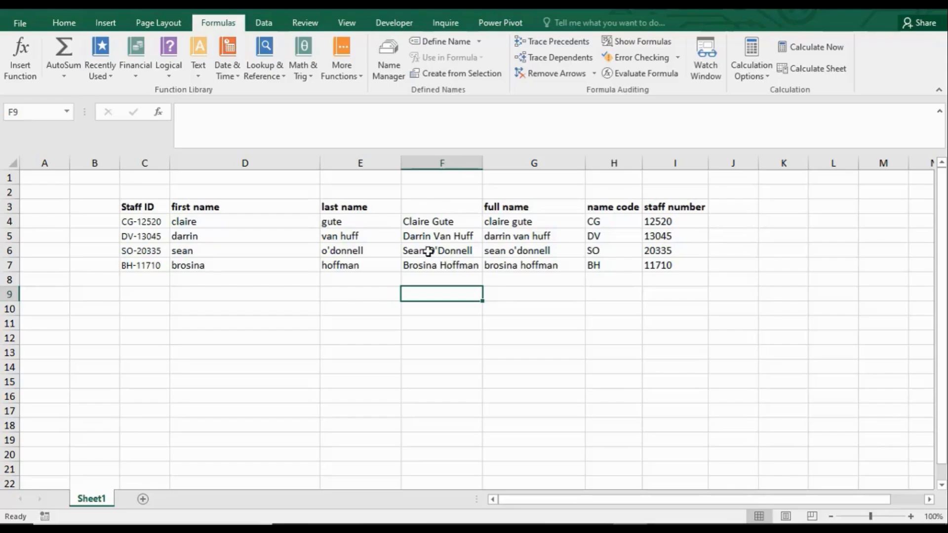
Step: Enter =FIND("van", F5,1) in F10 to locate the text within the second proper-case full name
click(430, 307)
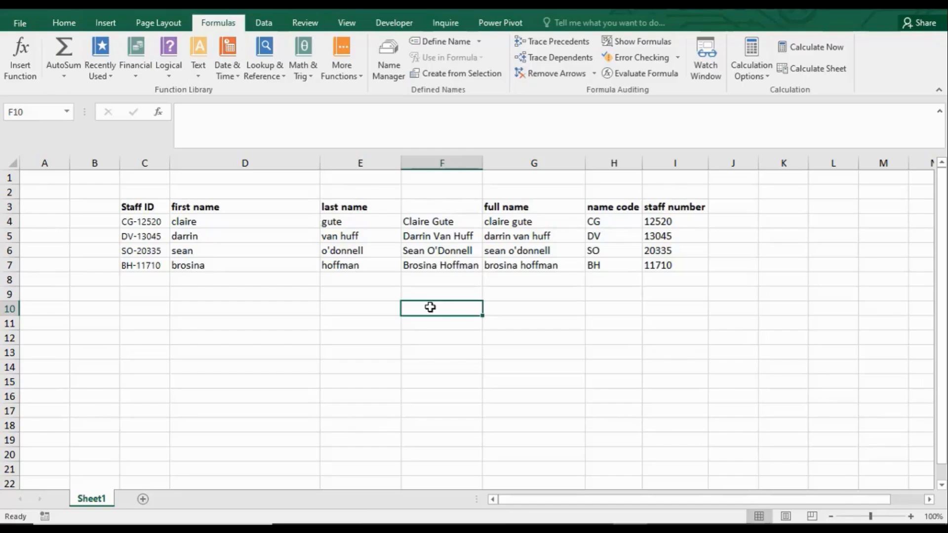
text(fin)
key(BackSpace)
key(BackSpace)
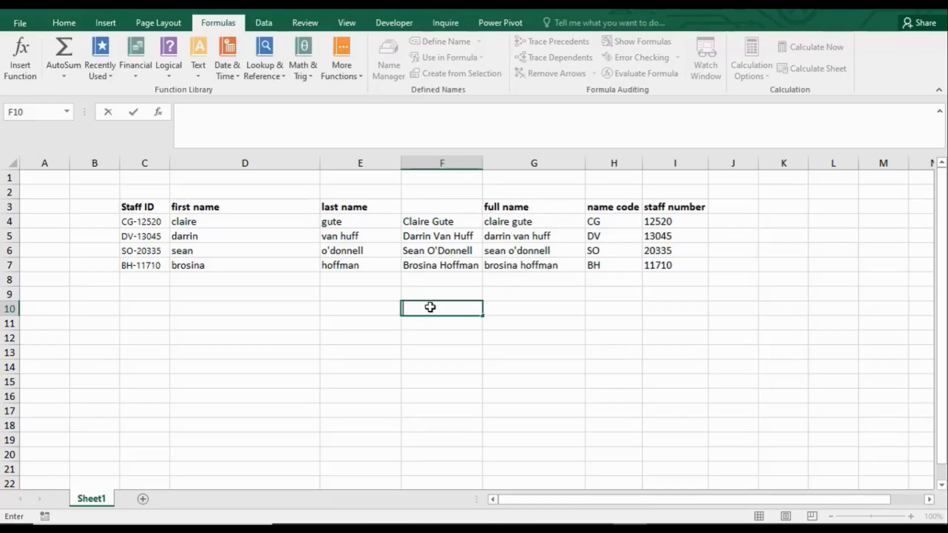
text(=find)
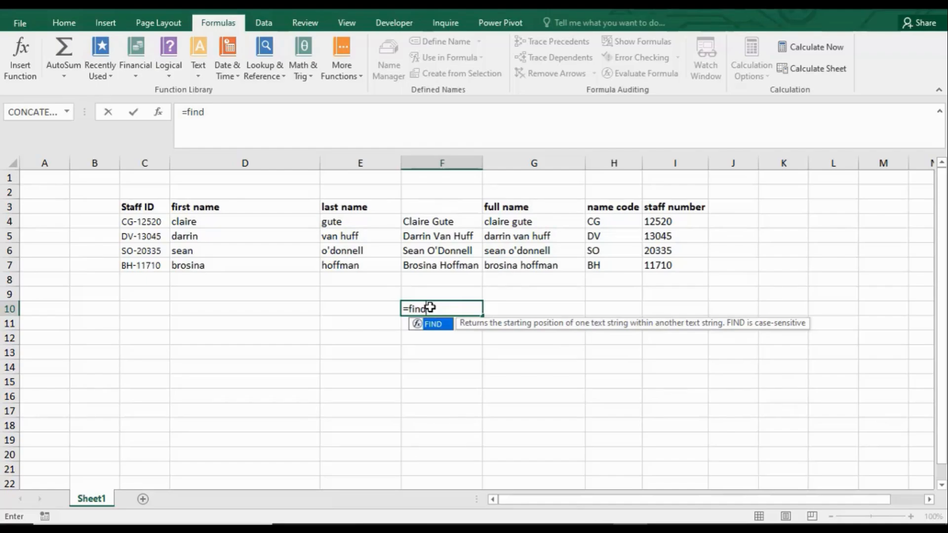
key(Tab)
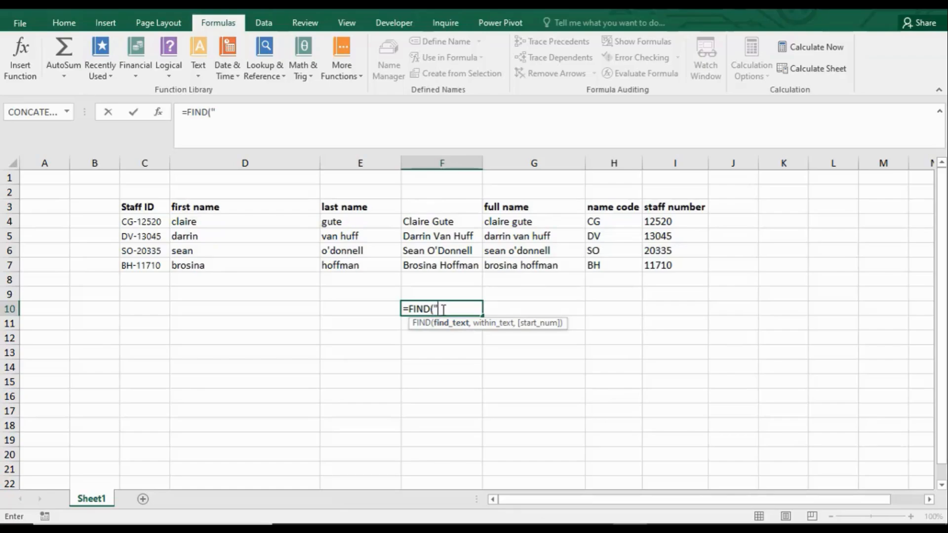
text(van",)
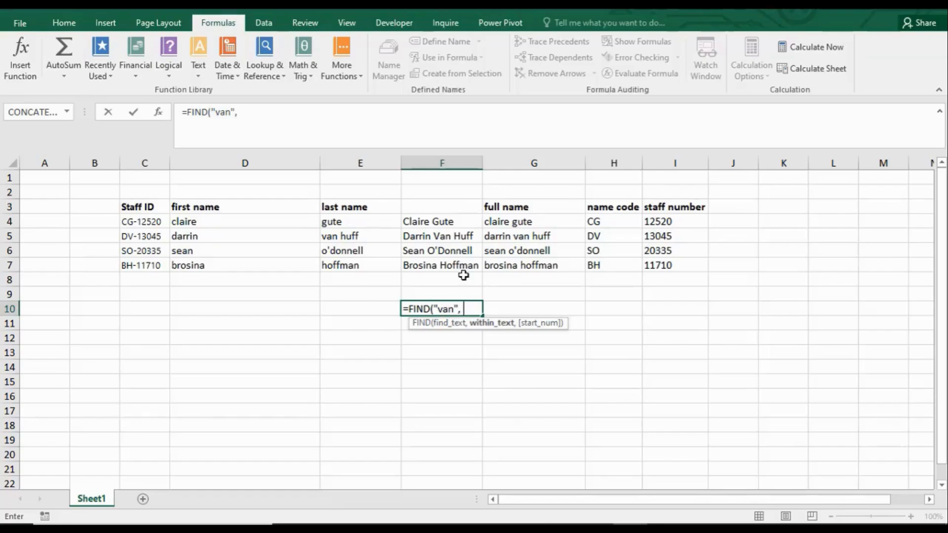
click(443, 237)
text(,)
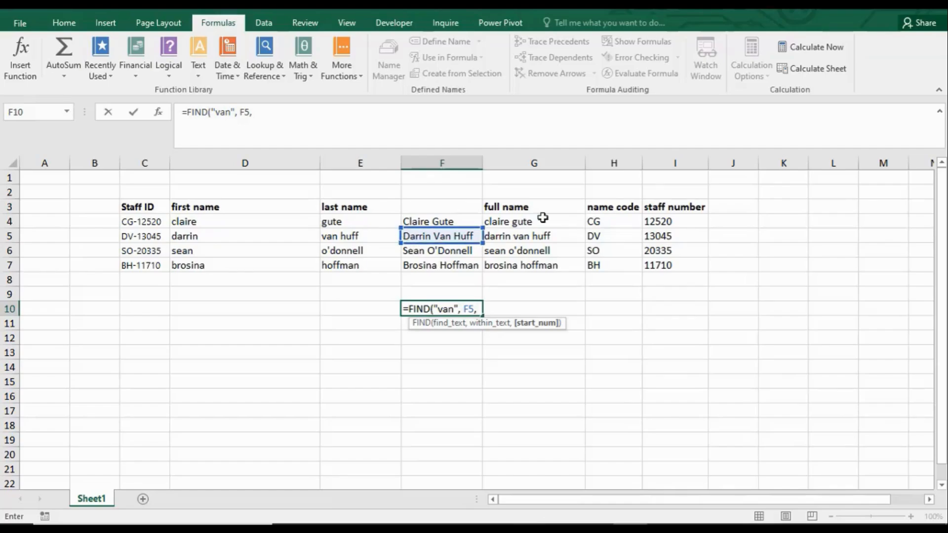
text(1)
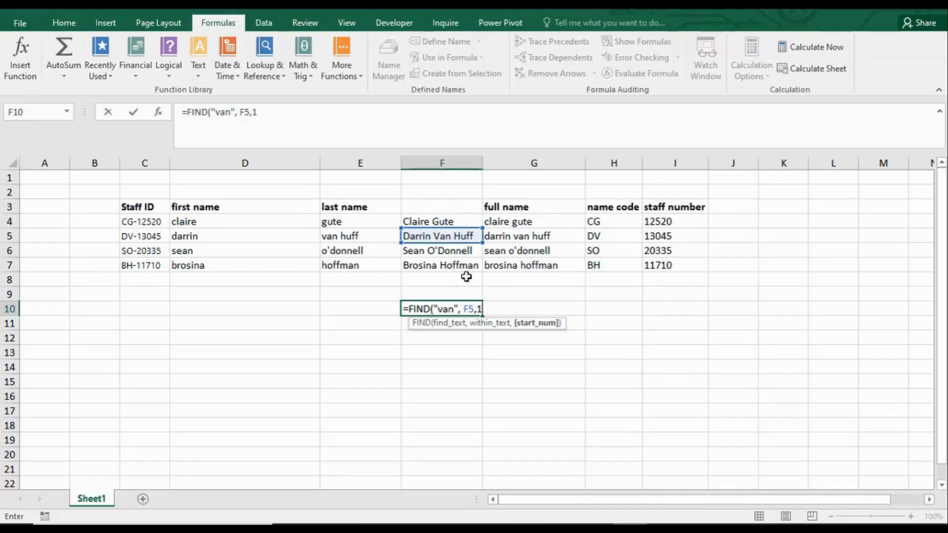
text())
key(Return)
Step: Change the search text in F10's FIND formula to "Van" with a capital V to match the name's case
click(453, 311)
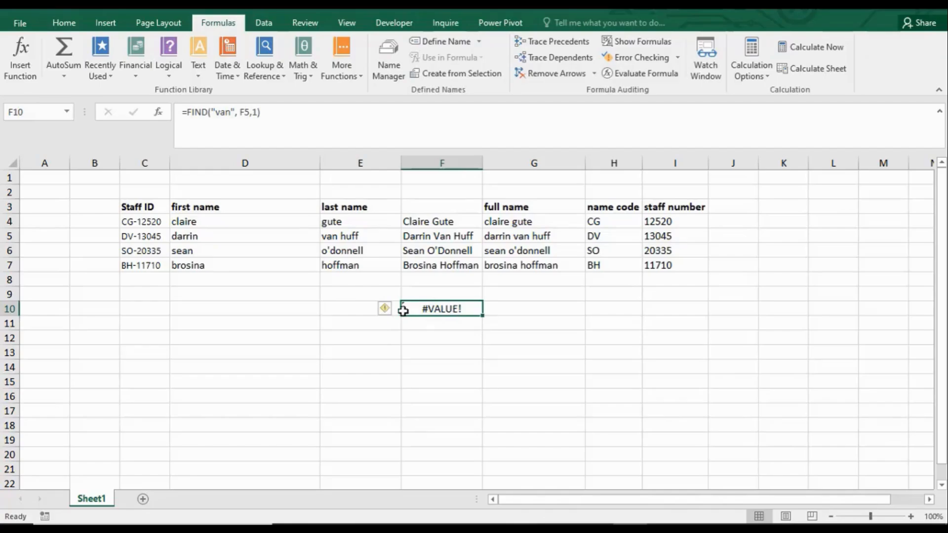
mouse_move(386, 313)
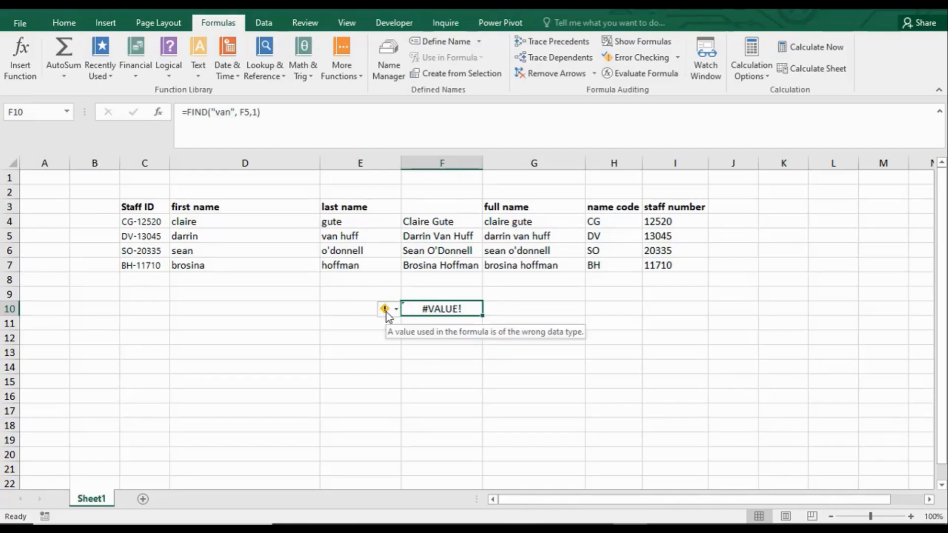
click(441, 236)
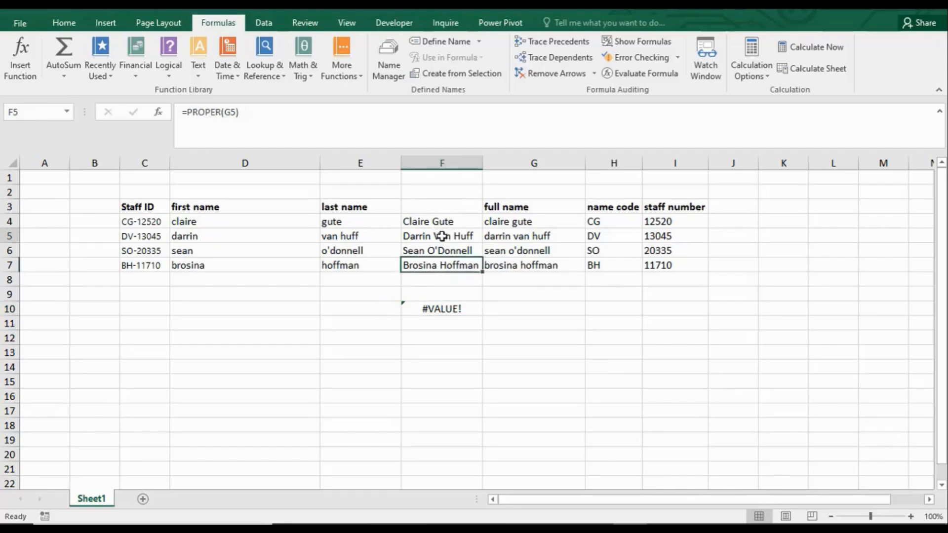
click(442, 308)
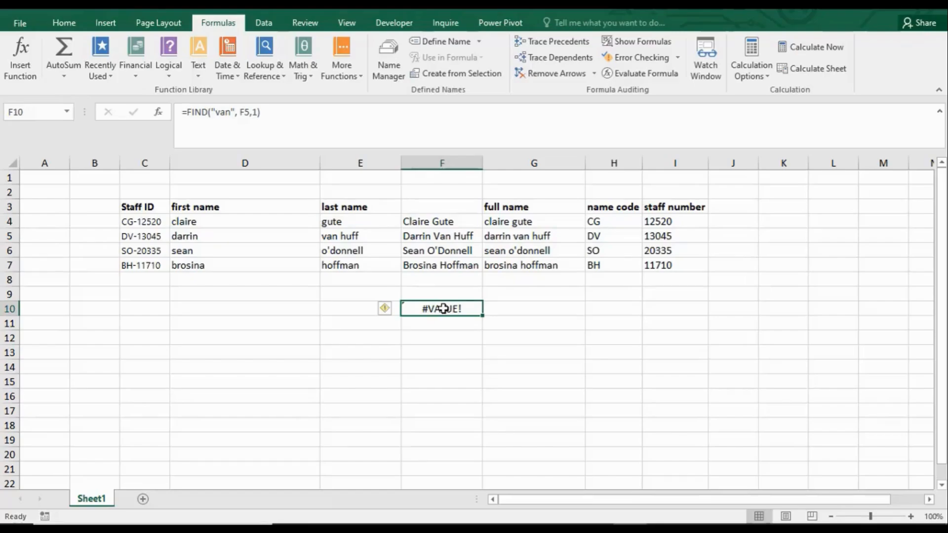
double_click(444, 308)
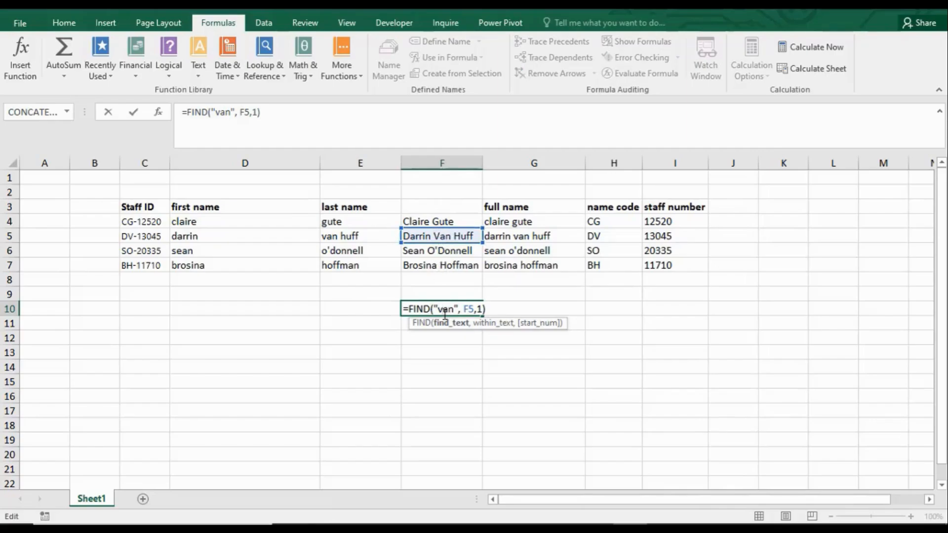
key(BackSpace)
text(V)
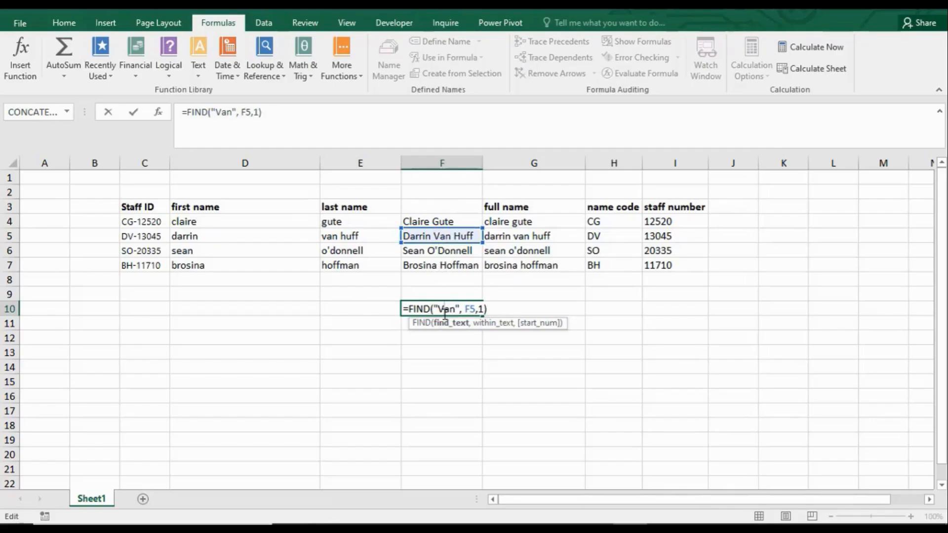
key(Return)
Step: Set the start number in F10's FIND formula to 9
click(461, 307)
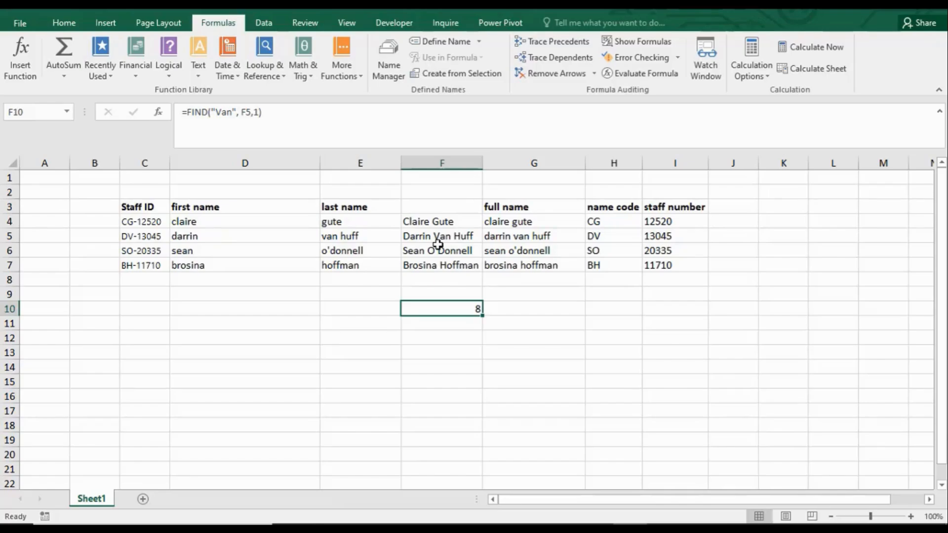
double_click(473, 307)
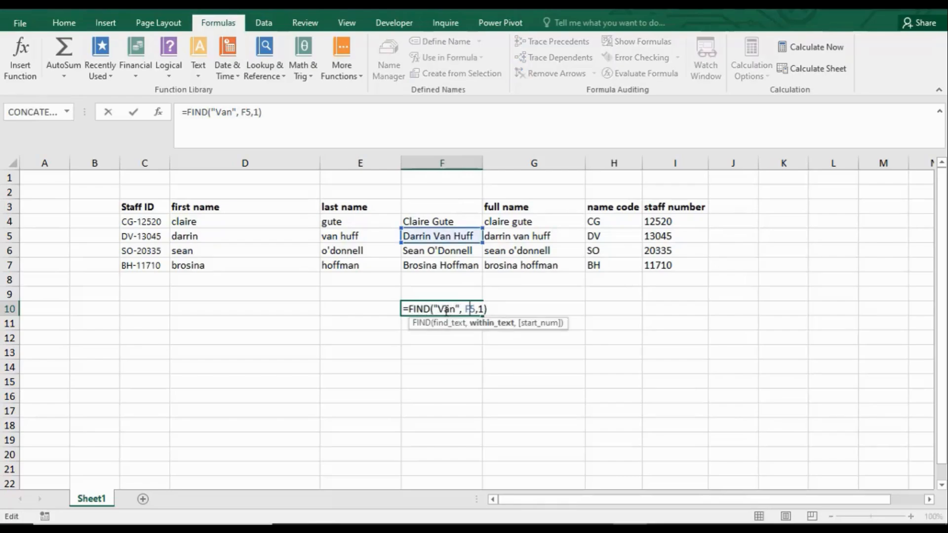
click(483, 309)
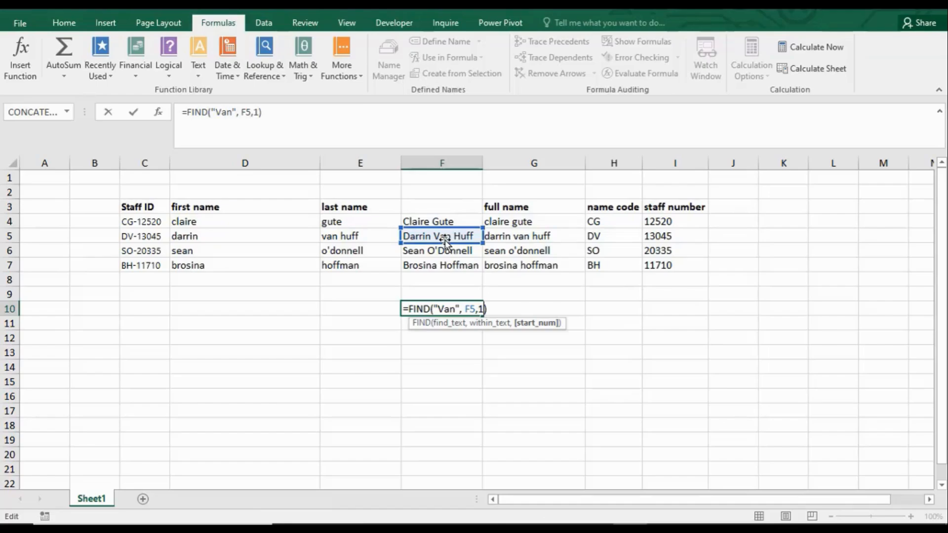
key(BackSpace)
text(9)
key(Return)
Step: Set the start number in F10's FIND formula back to 1
click(454, 309)
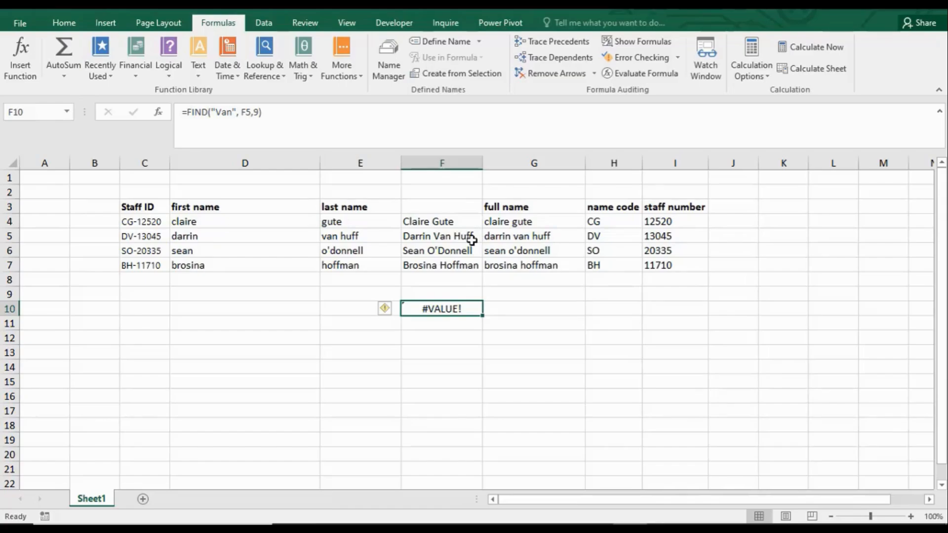
double_click(442, 309)
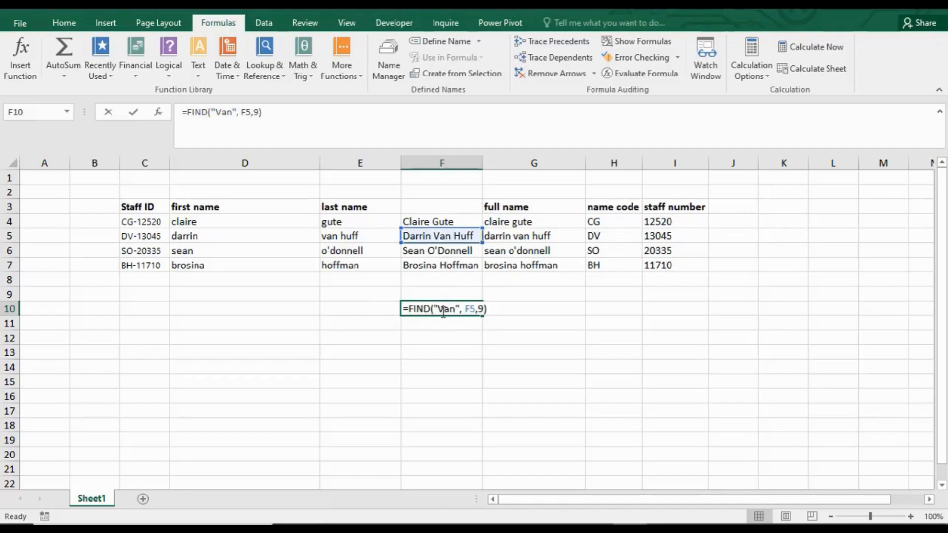
click(484, 309)
key(BackSpace)
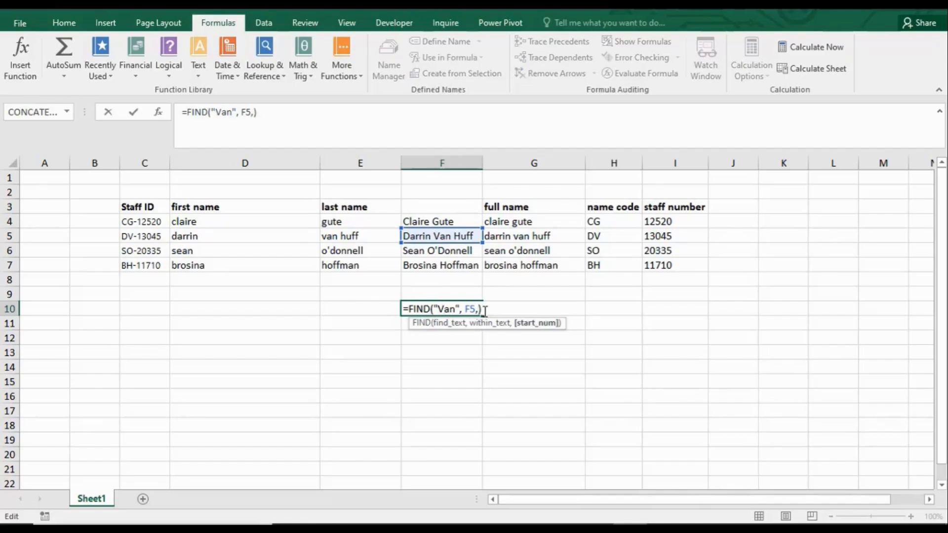
text(1)
key(Return)
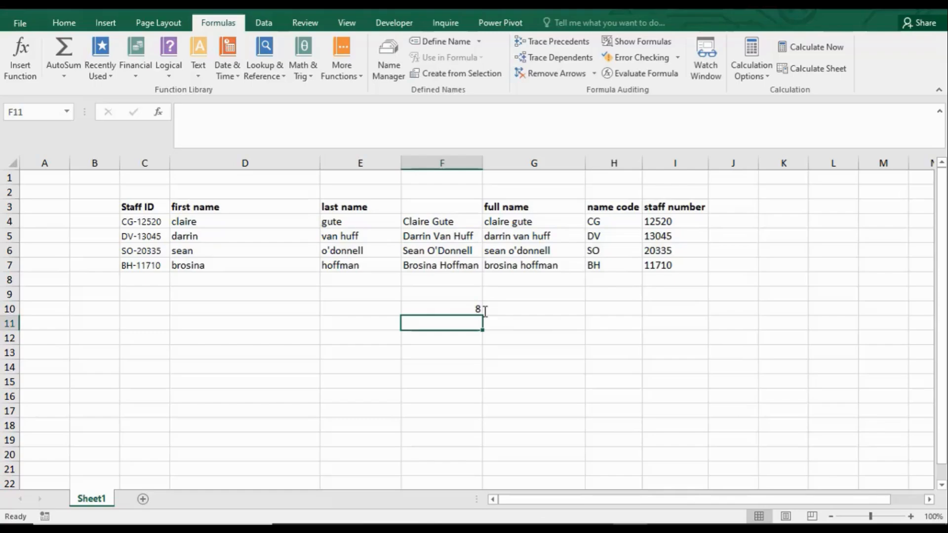
Step: Replace the FIND function in F10's formula with SEARCH, keeping the existing arguments
click(460, 310)
double_click(460, 310)
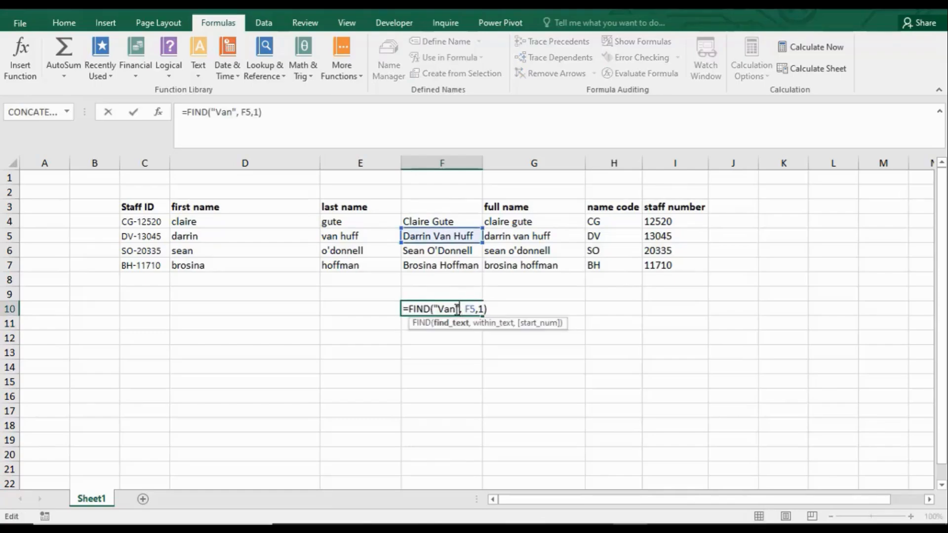
click(431, 308)
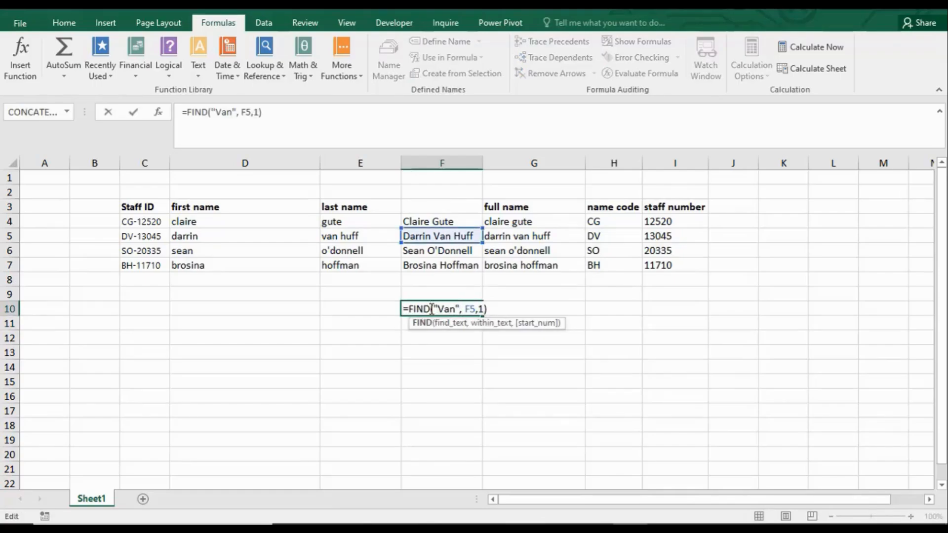
key(BackSpace)
key(BackSpace)
key(BackSpace)
key(BackSpace)
text(Se)
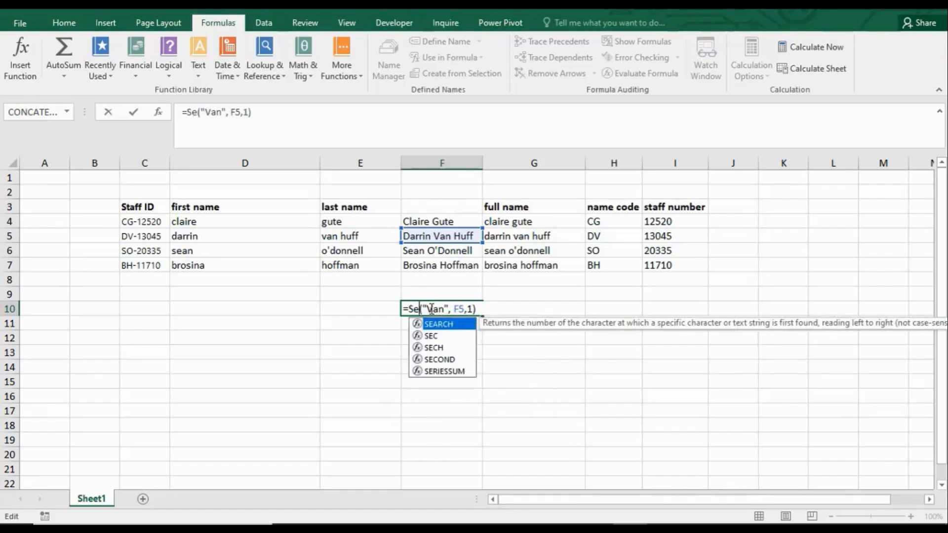
text(ar)
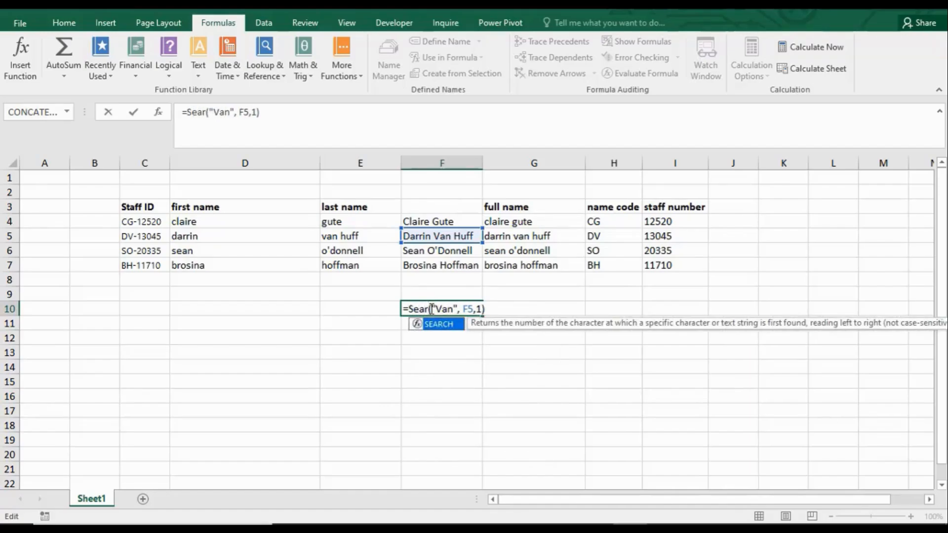
key(Tab)
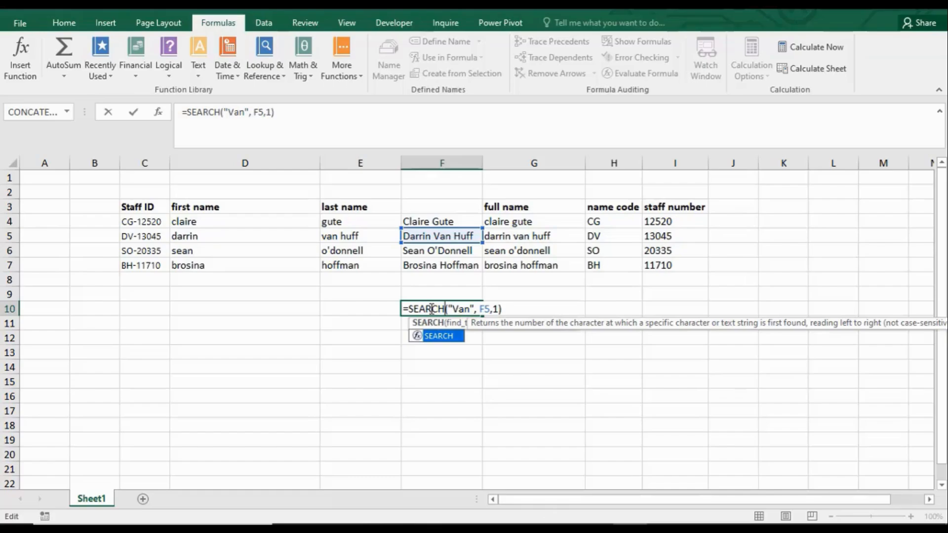
Step: Change the search text in F10's SEARCH formula to lowercase "van"
click(459, 308)
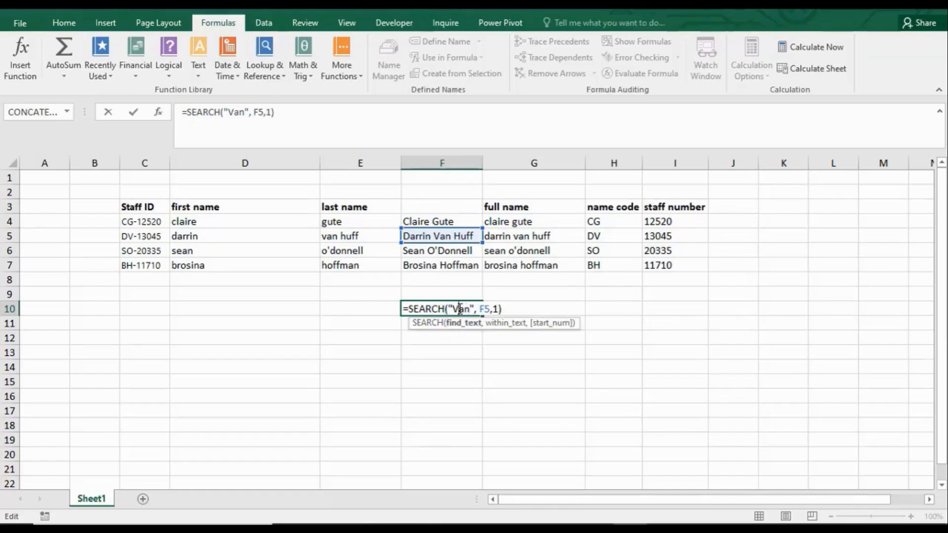
key(BackSpace)
text(v)
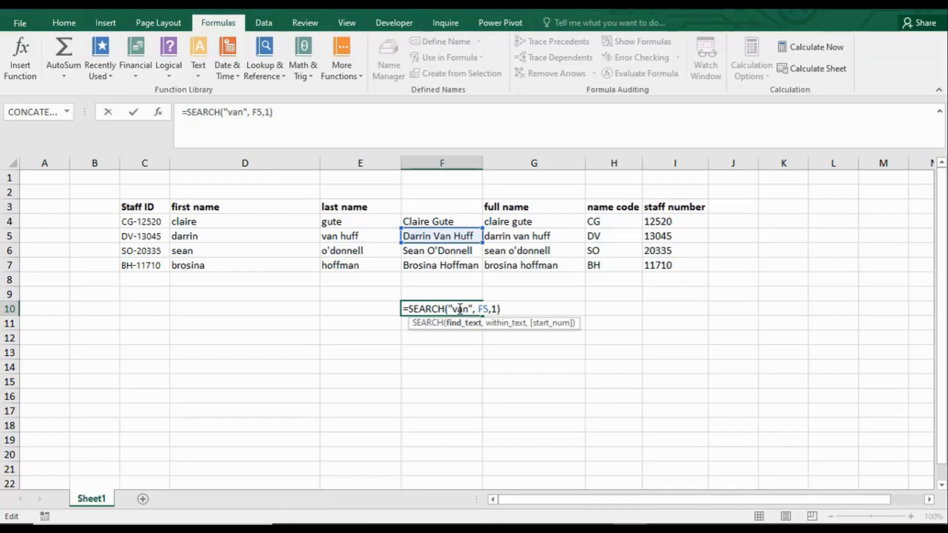
key(Return)
click(468, 308)
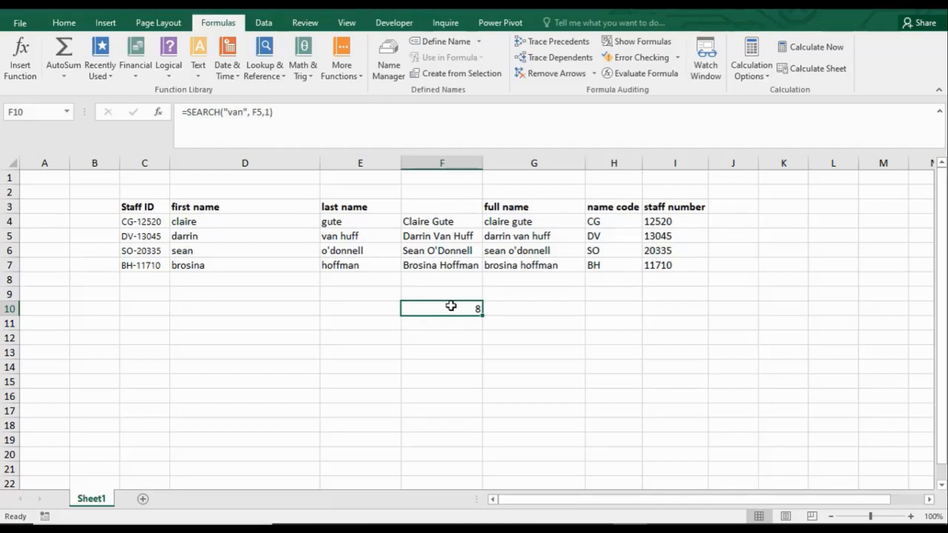
Step: Enter a sample first name in capital letters in D11, below the staff table
click(213, 293)
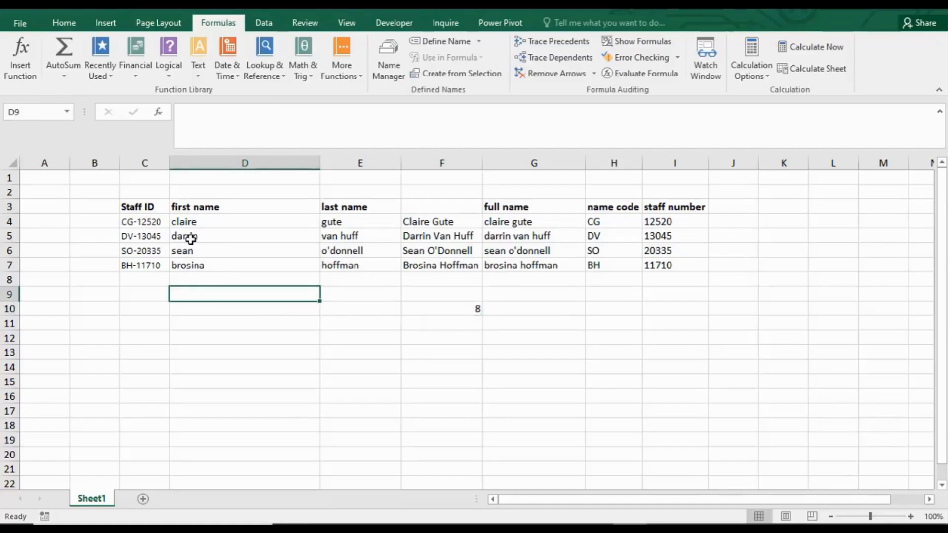
click(192, 329)
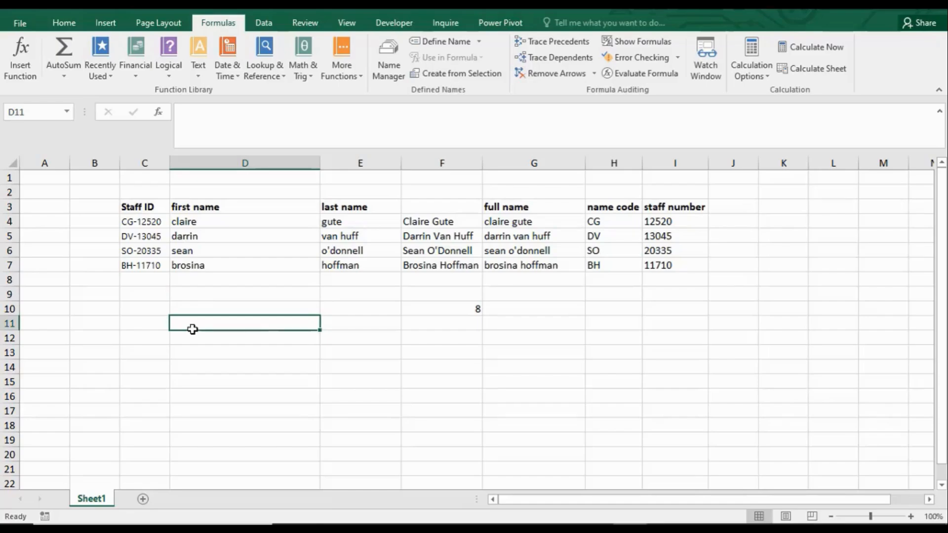
text(JOSEP)
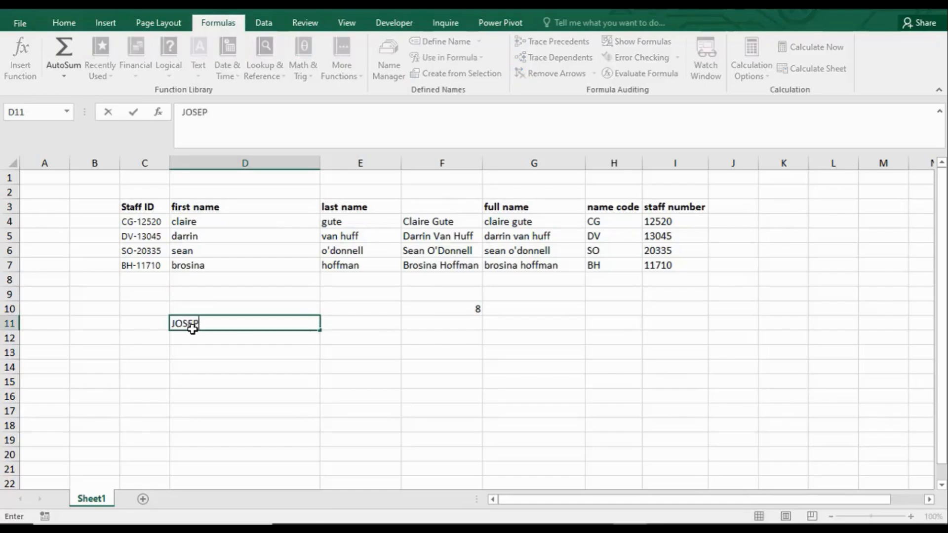
text(H)
key(Return)
Step: Enter a sample last name in E11, correcting its initial so the whole name is in capitals
click(343, 324)
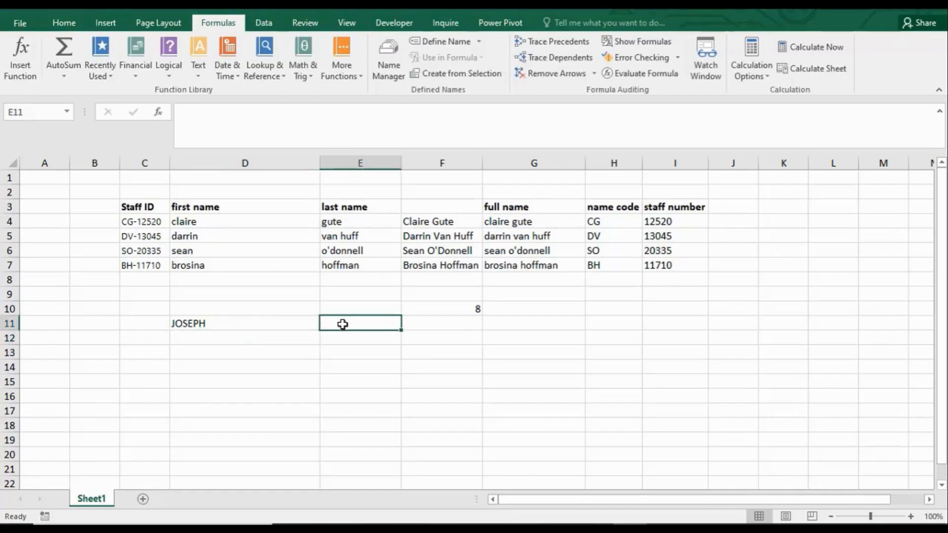
text(jAMES)
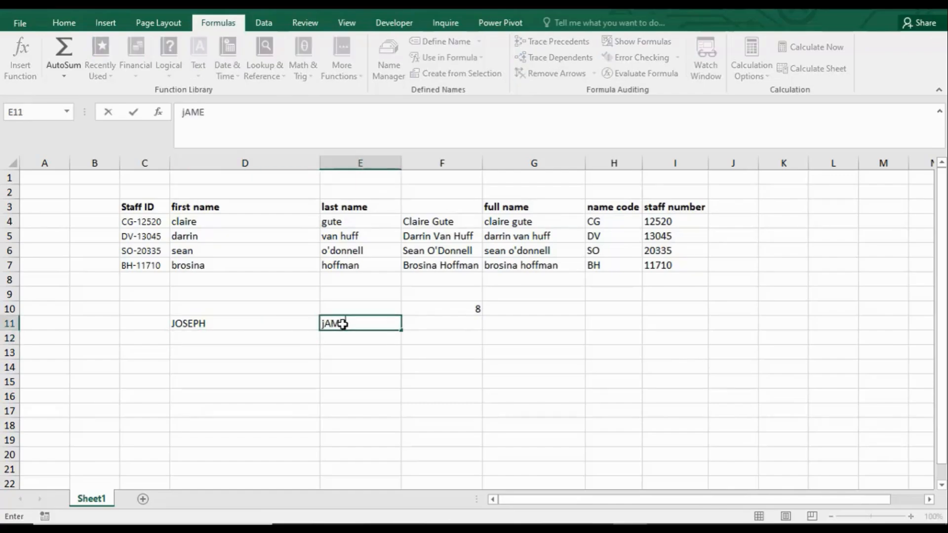
click(326, 323)
key(BackSpace)
text(J)
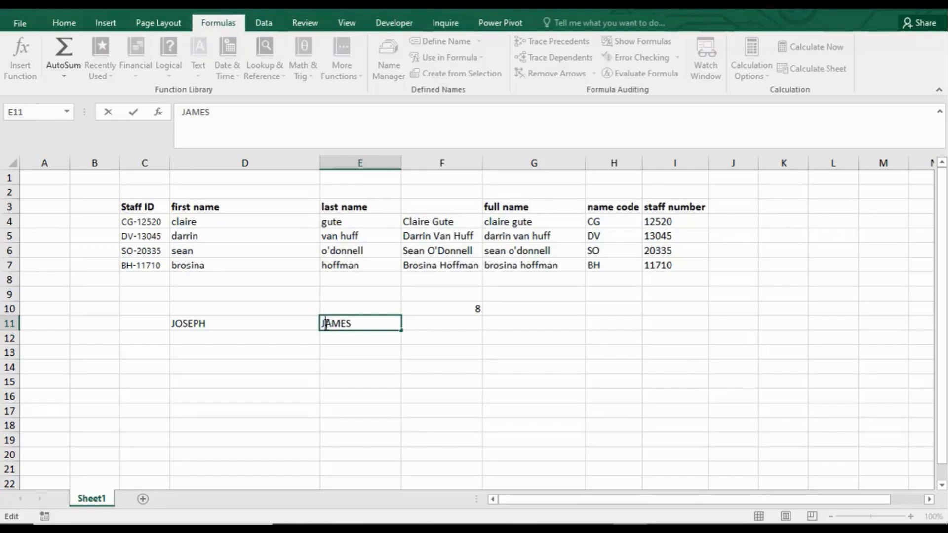
Step: Add extra spaces before and after the sample first name in D11
click(259, 322)
double_click(243, 323)
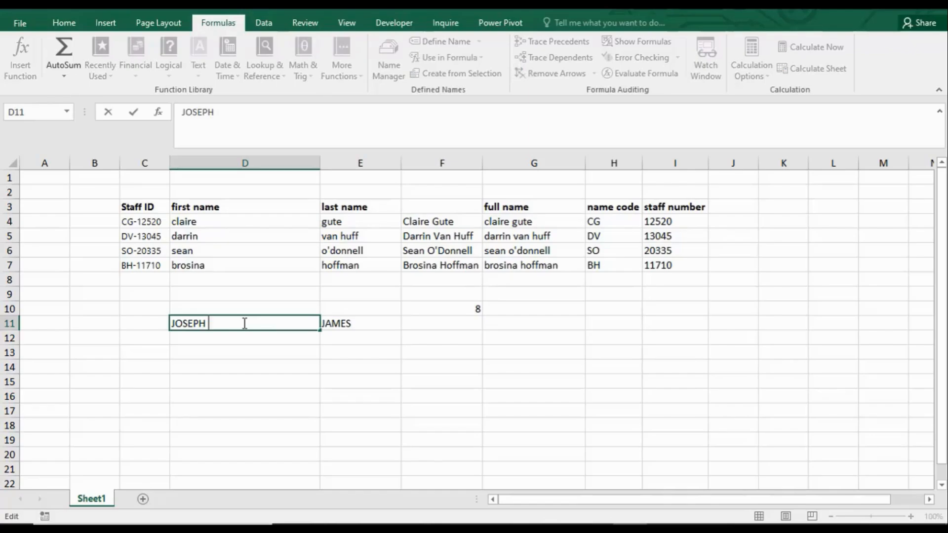
key(BackSpace)
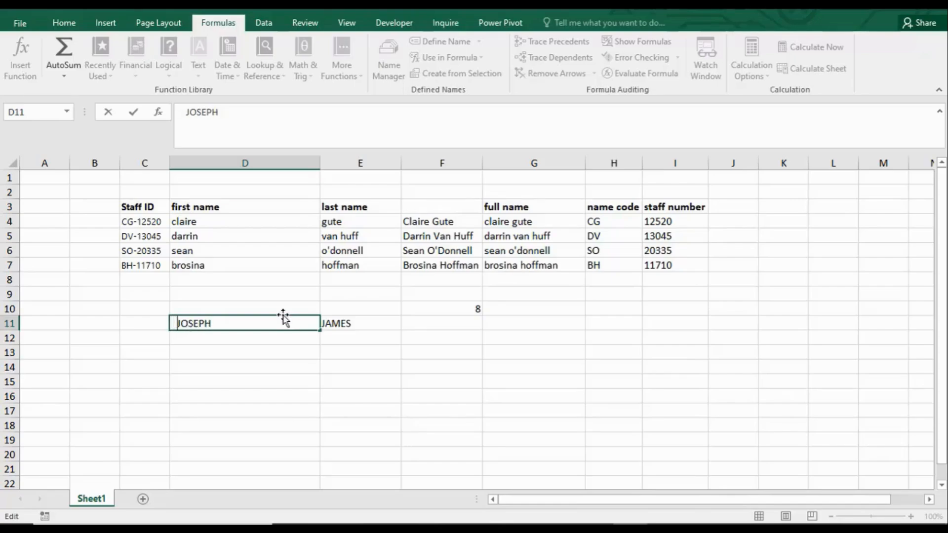
key(ctrl+Return)
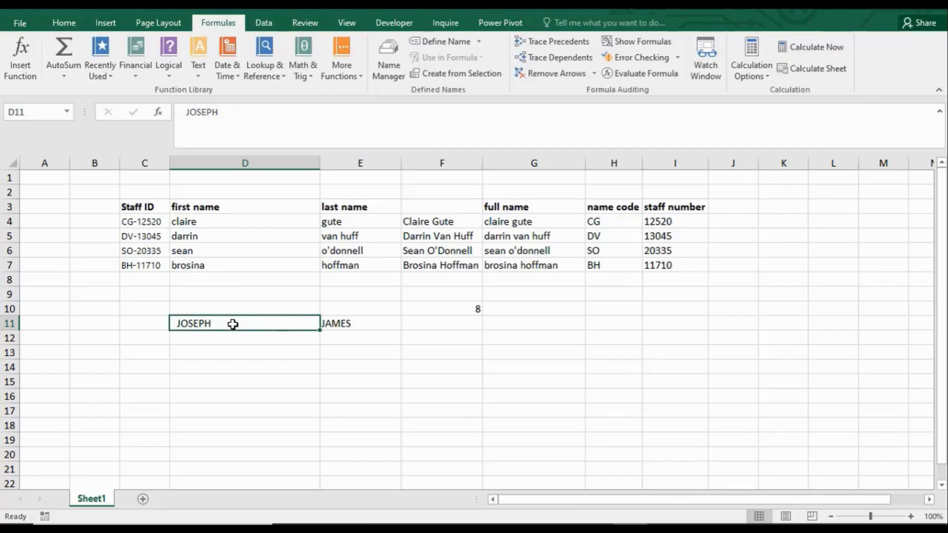
Step: Enter =LEN(D11) in D14 to count the characters of the padded first name
click(232, 365)
text(=)
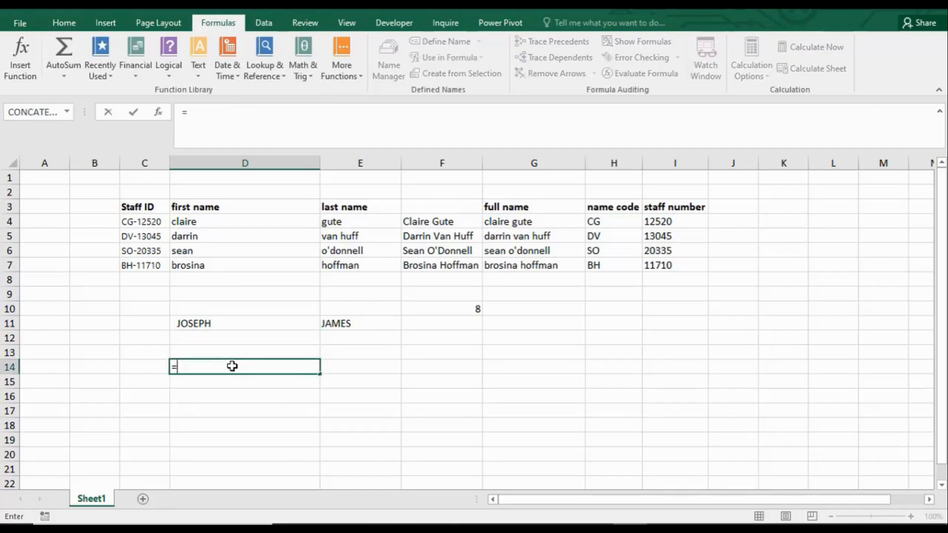
text(LEN()
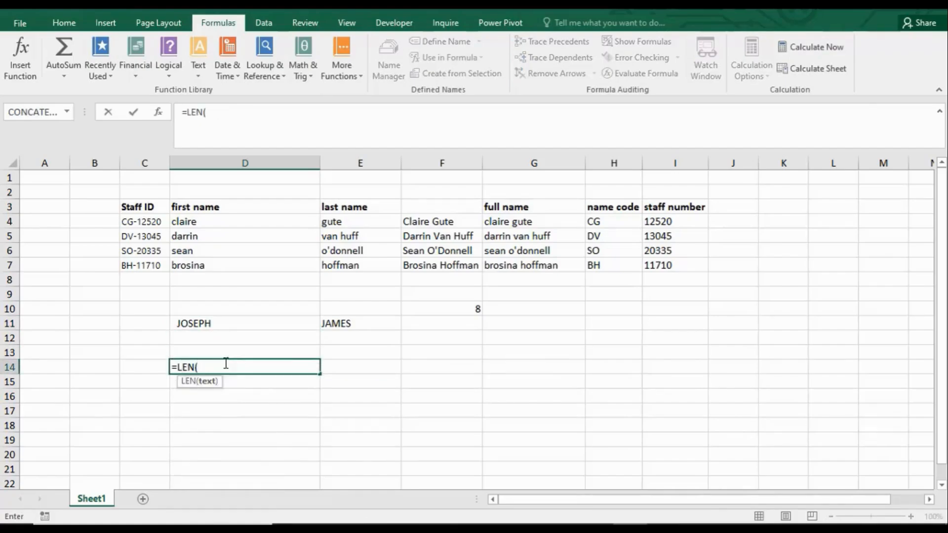
click(201, 324)
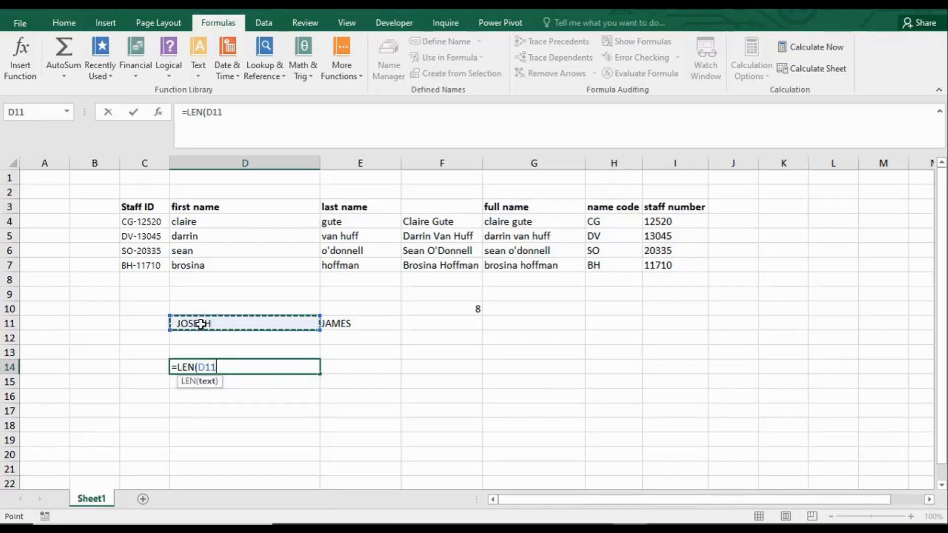
key(Return)
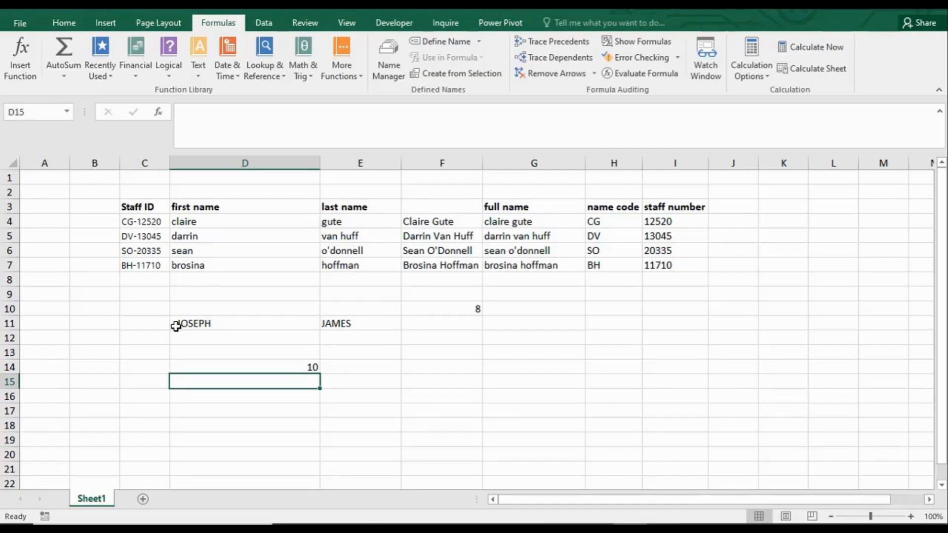
click(281, 368)
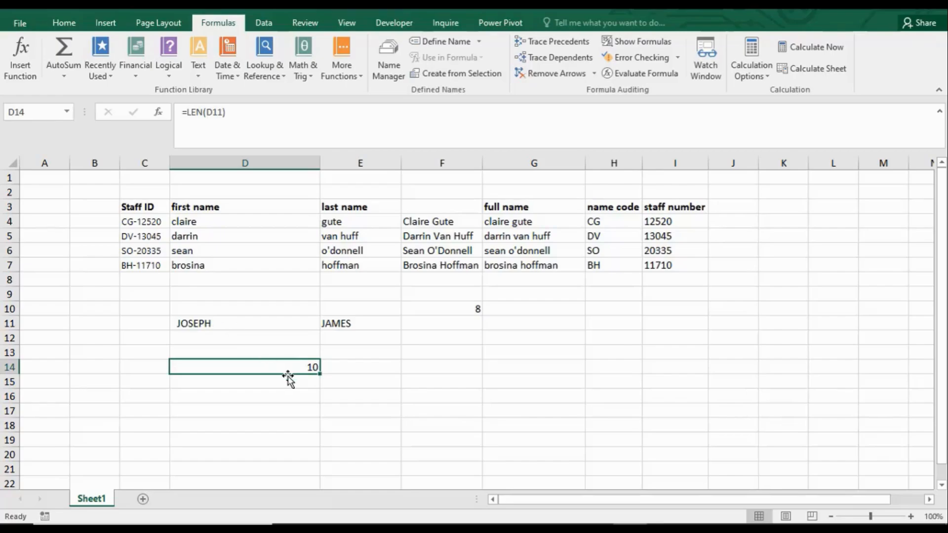
Step: Enter =TRIM(D11) in D13 to strip the surplus spaces from the padded first name
click(236, 351)
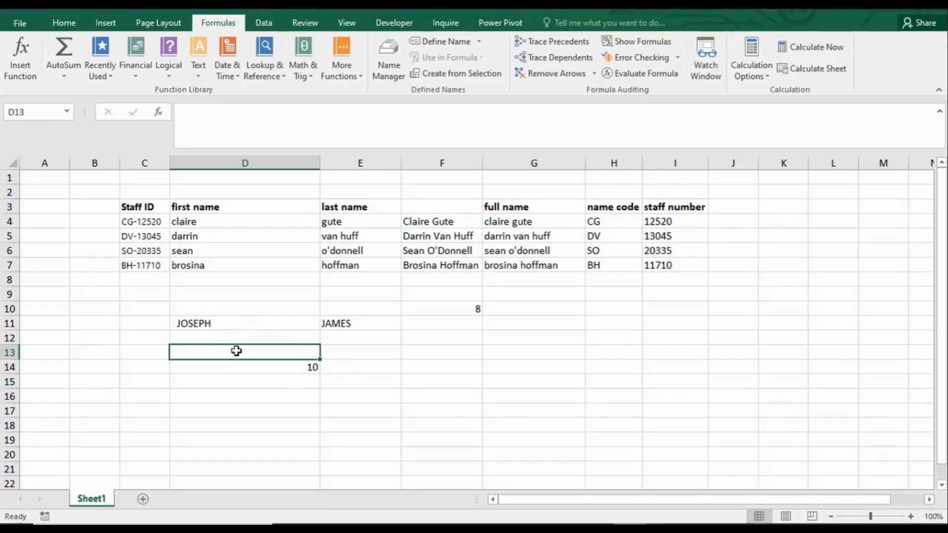
text(=)
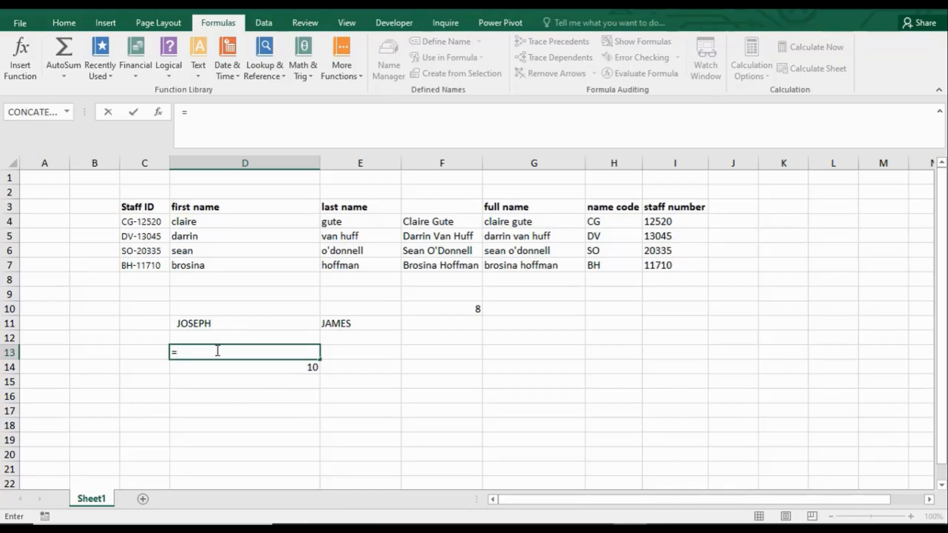
text(TRIM)
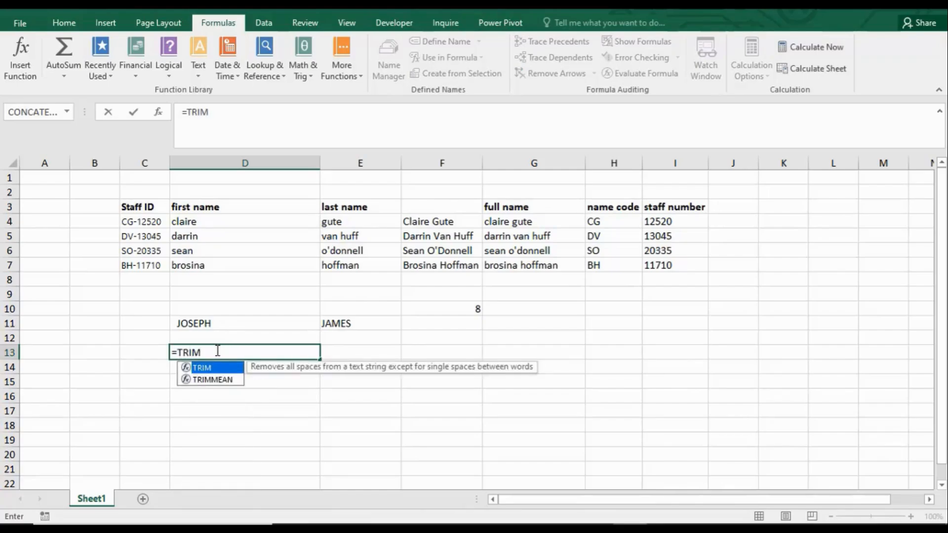
text(()
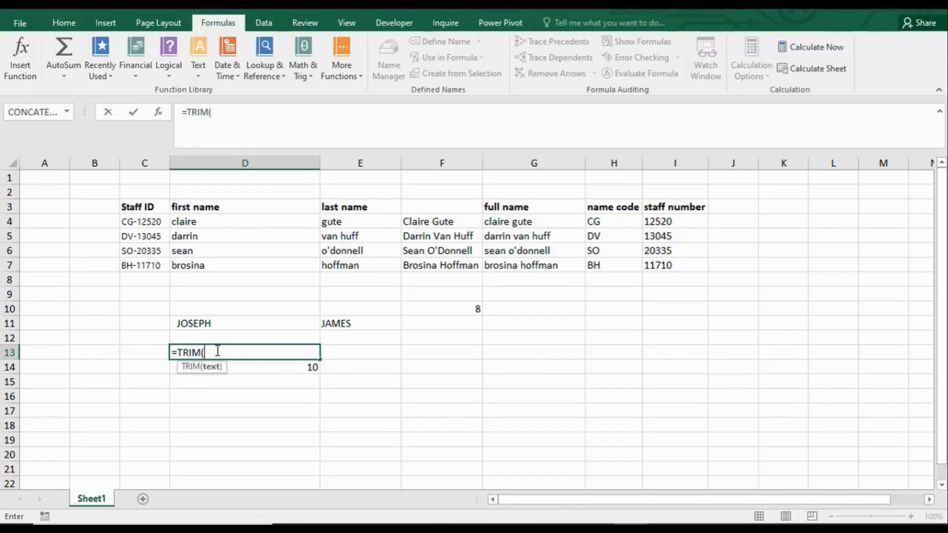
click(206, 325)
text())
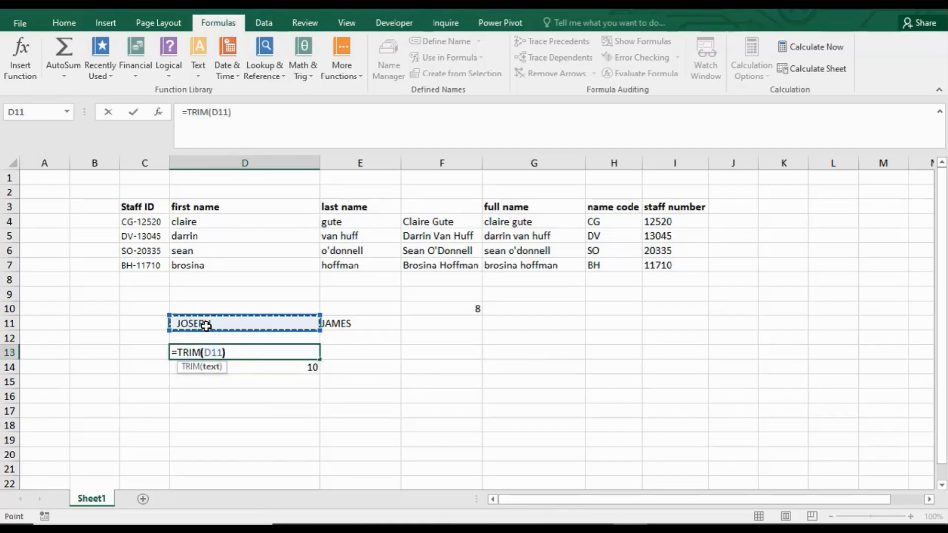
key(Return)
click(203, 353)
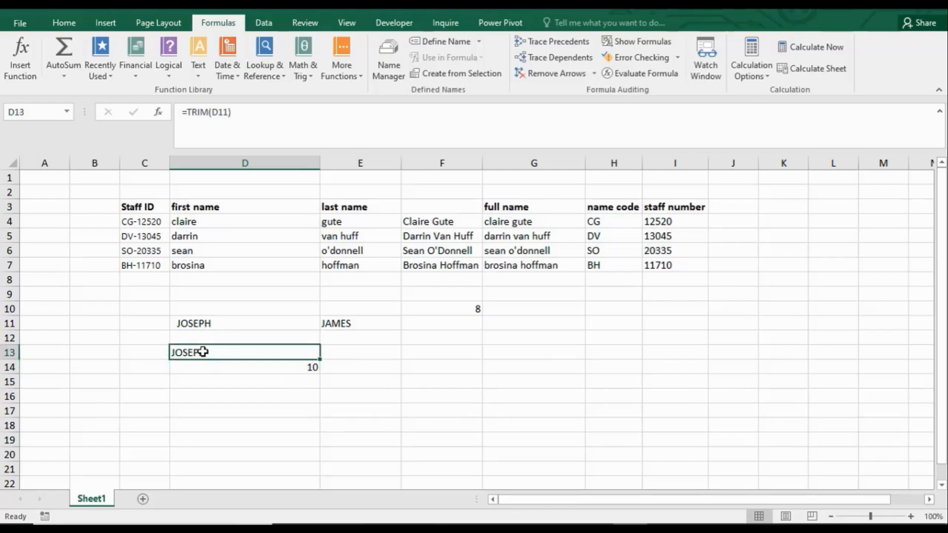
Step: Enter =LEN(D13) in D15 to count the characters of the trimmed first name
click(283, 381)
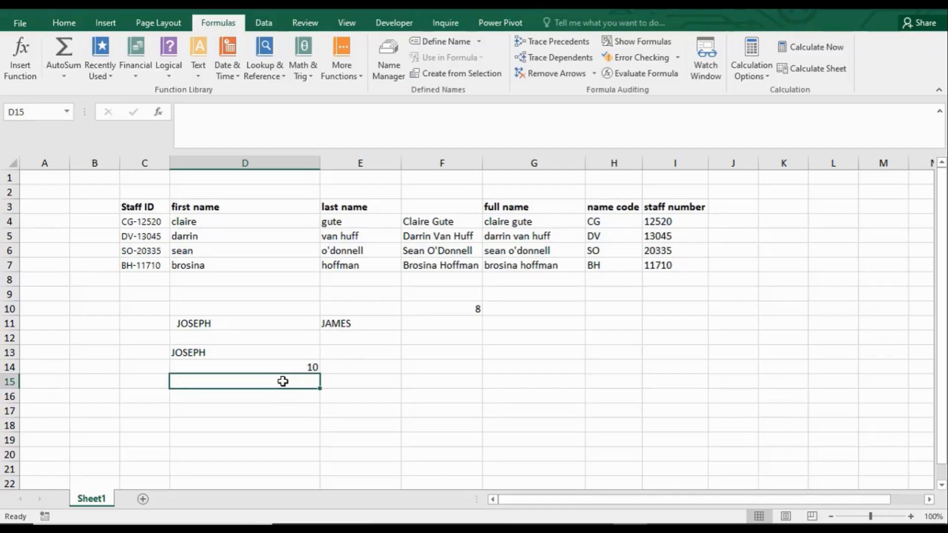
text(=LEN()
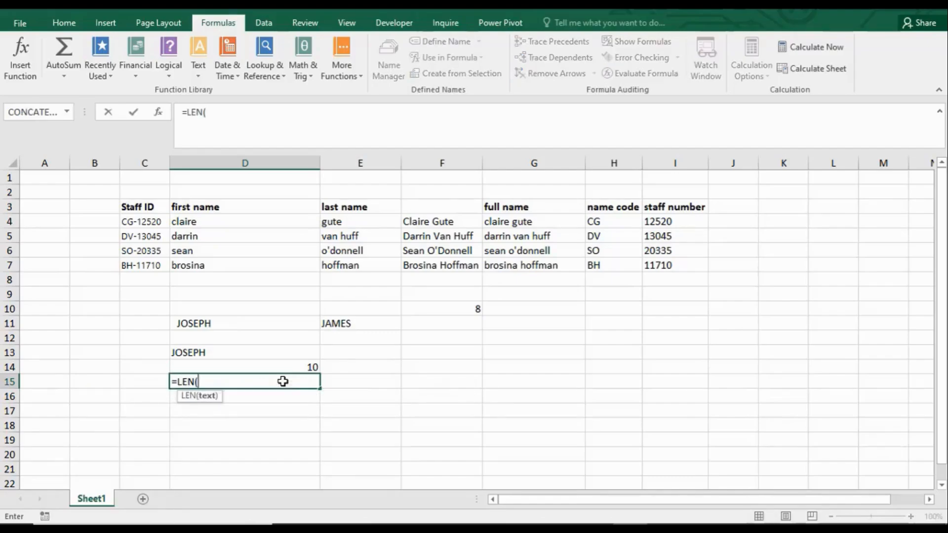
click(262, 358)
text())
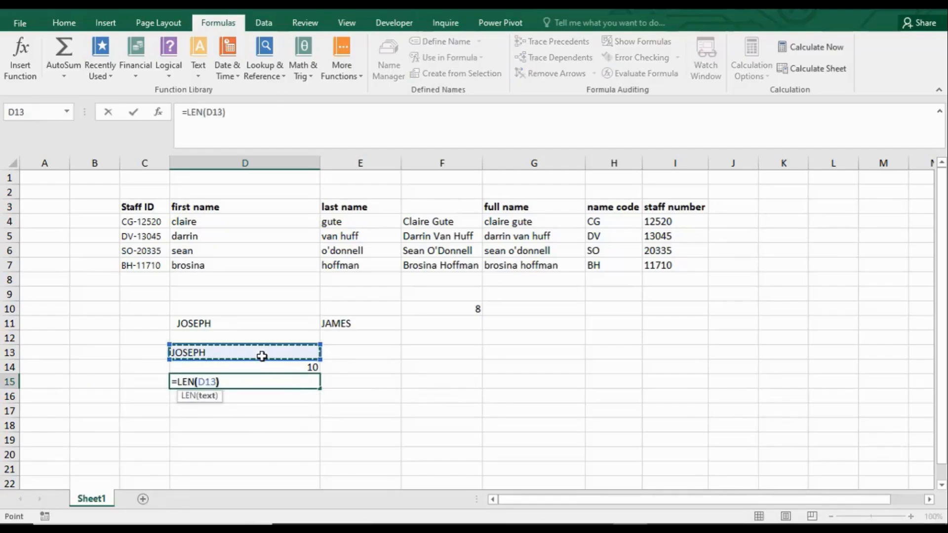
key(Return)
Step: Compare the LEN formulas in D14 and D15 with the TRIM formula in D13 and the padded name in D11
click(274, 382)
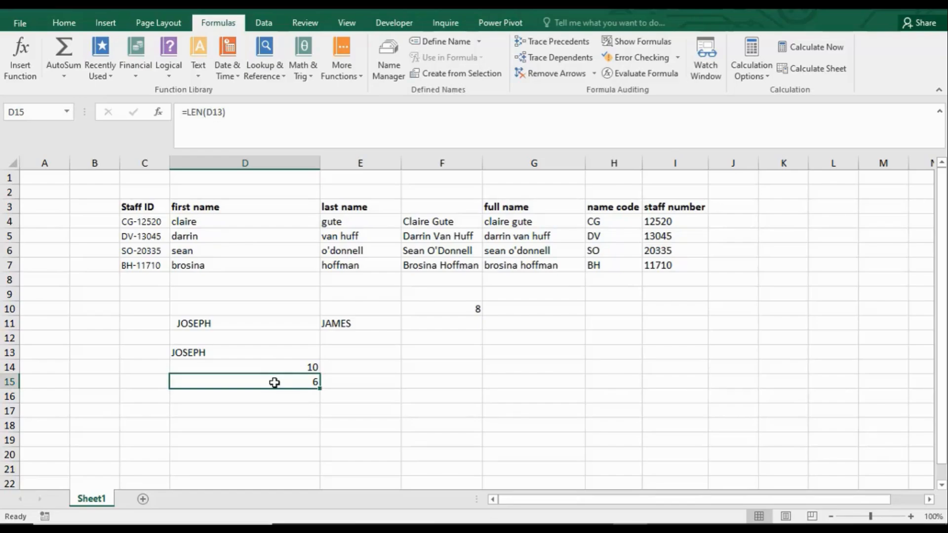
click(308, 369)
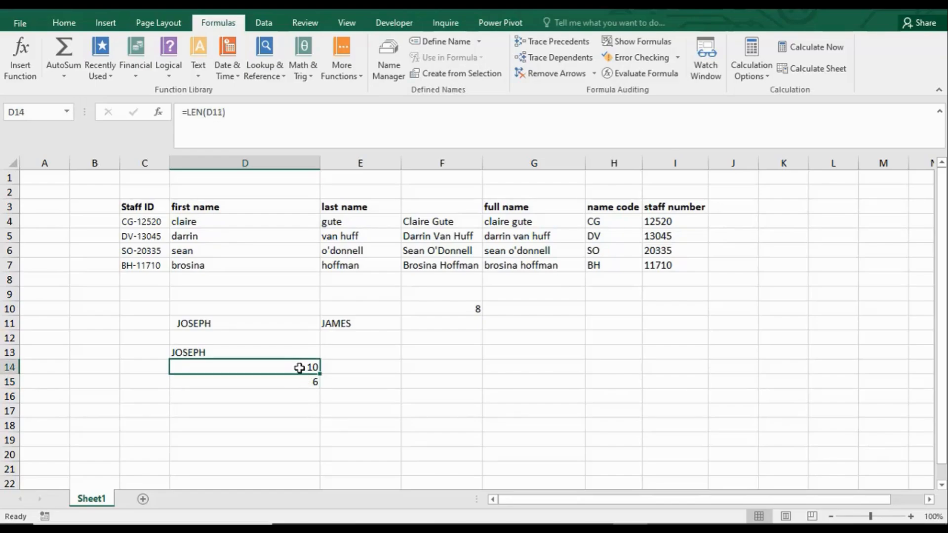
click(309, 380)
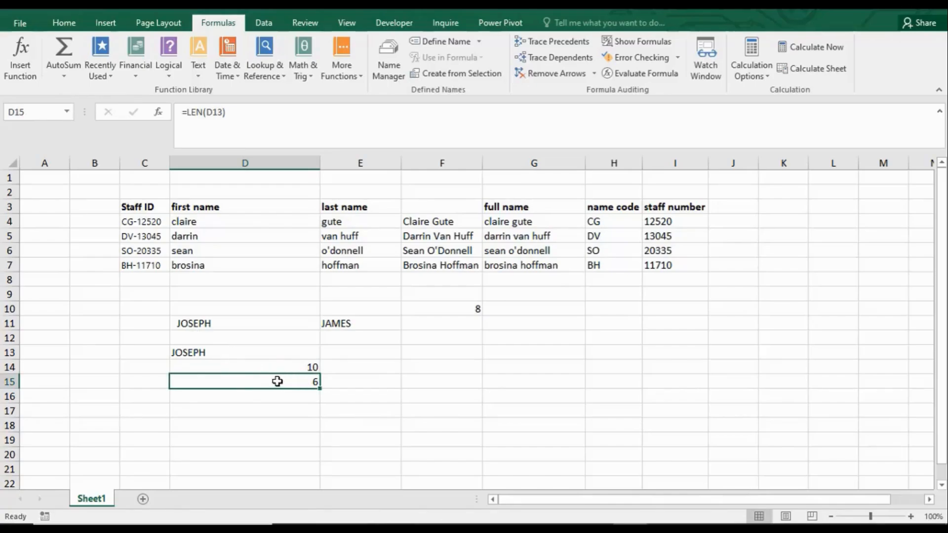
click(235, 365)
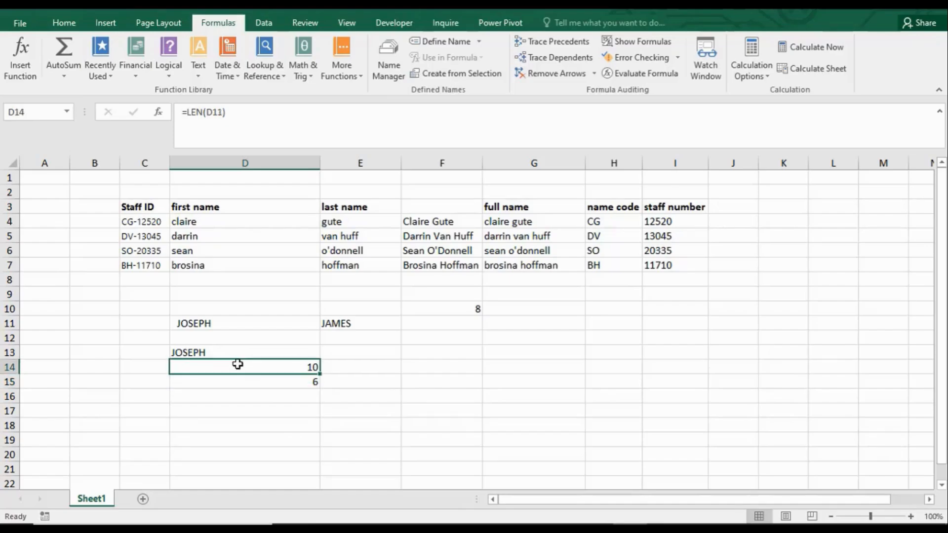
click(208, 352)
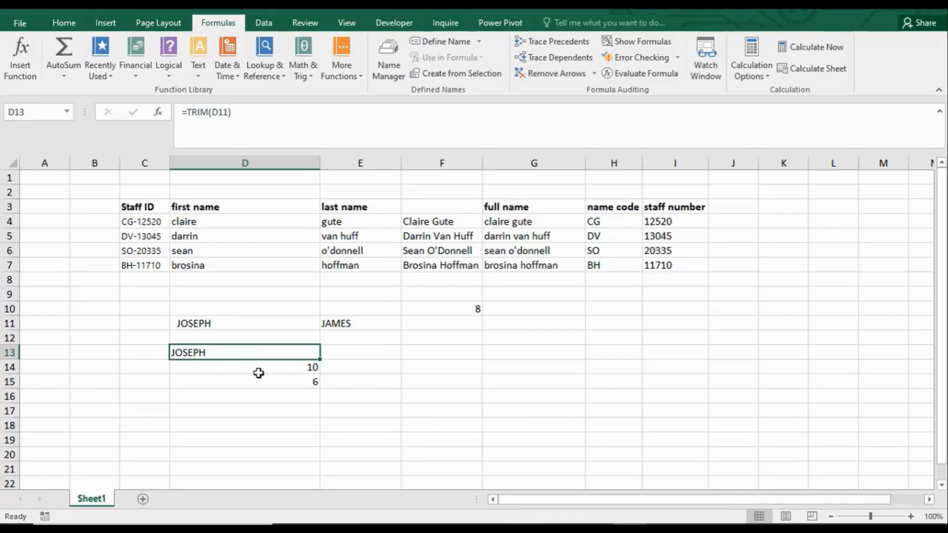
click(214, 325)
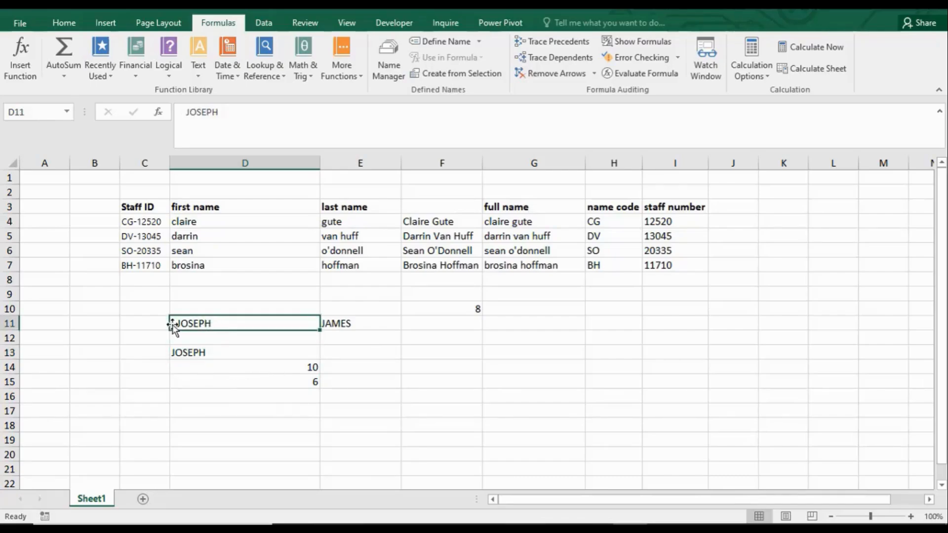
click(203, 352)
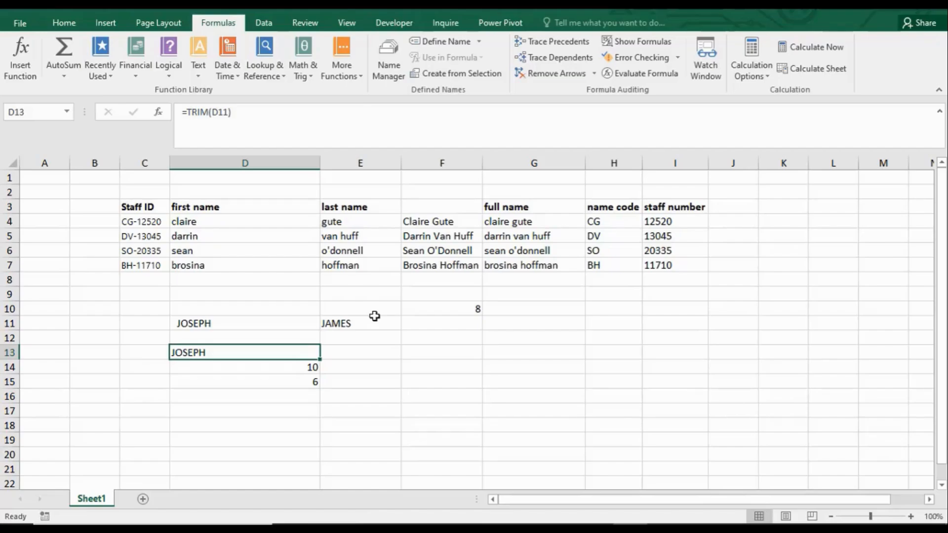
Step: Review the PROPER, LEFT, RIGHT, LEN and SEARCH formulas in F4, H4, I4, D14, D15, F5 and F10
click(438, 225)
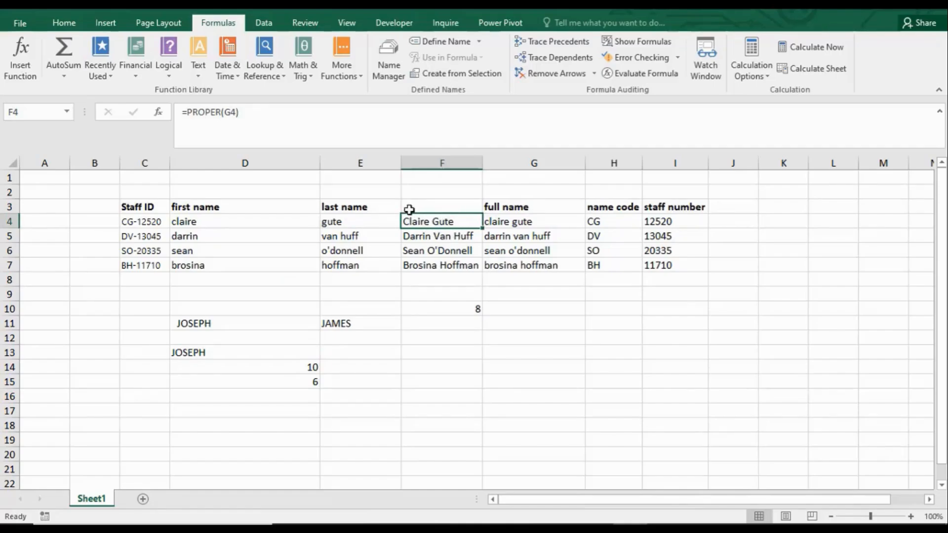
click(232, 325)
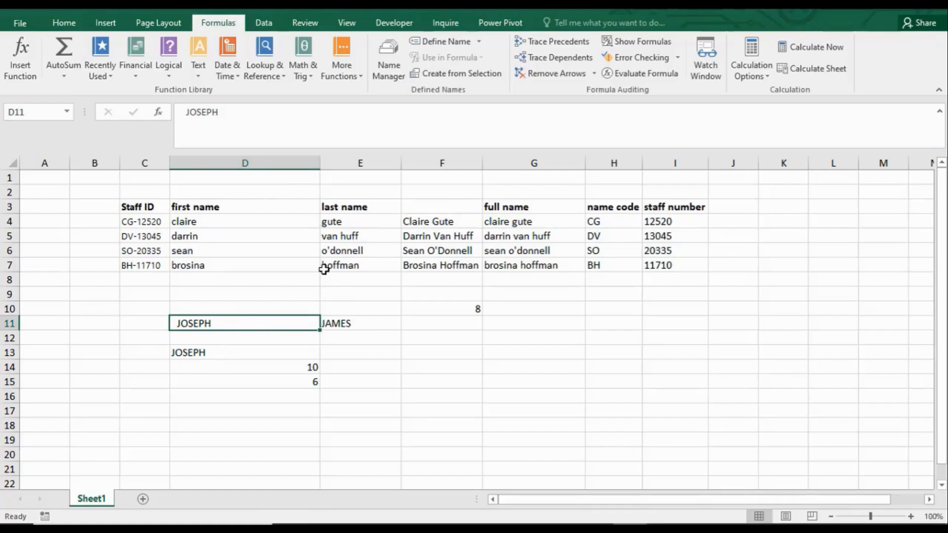
click(617, 222)
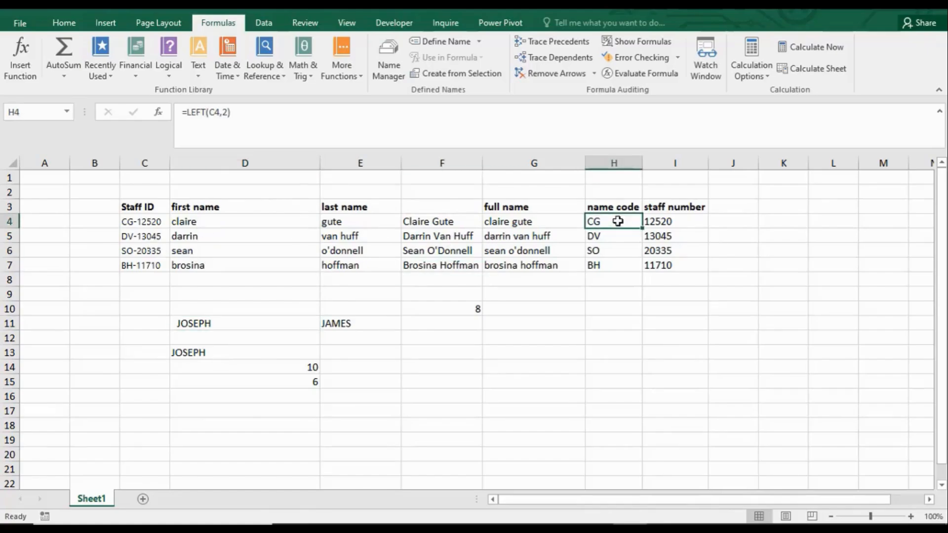
click(657, 221)
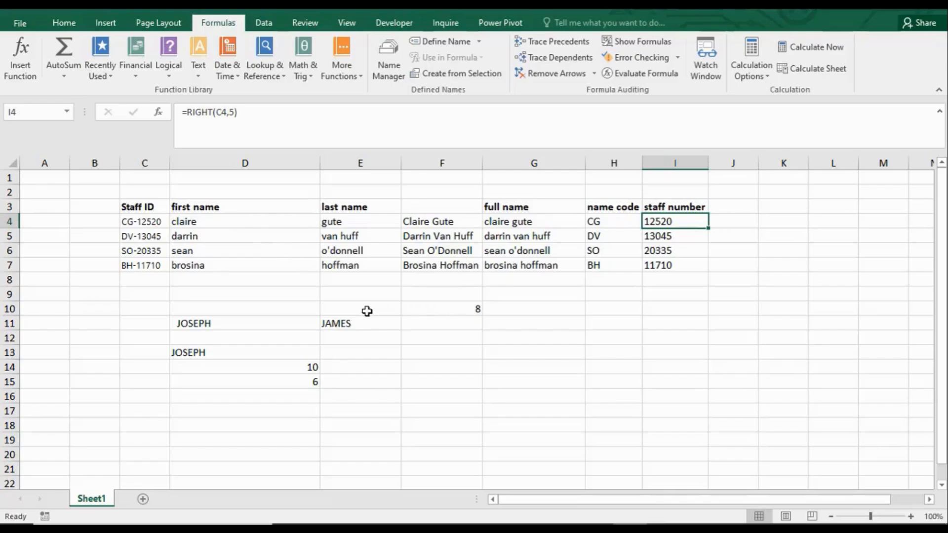
click(307, 368)
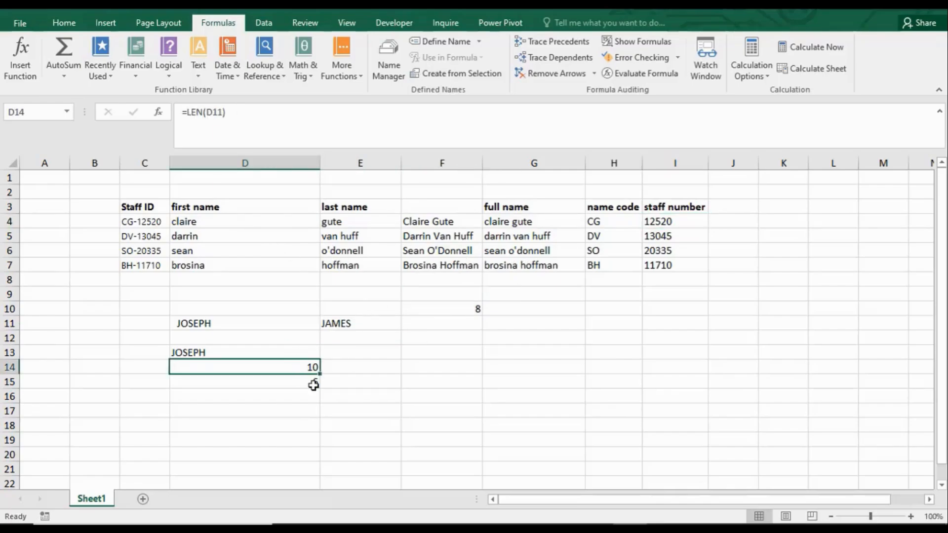
click(314, 384)
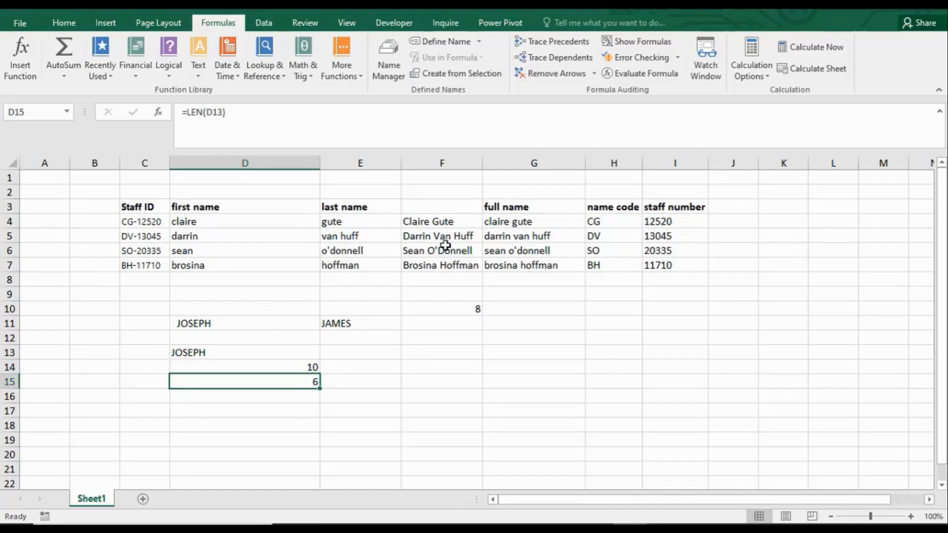
click(434, 239)
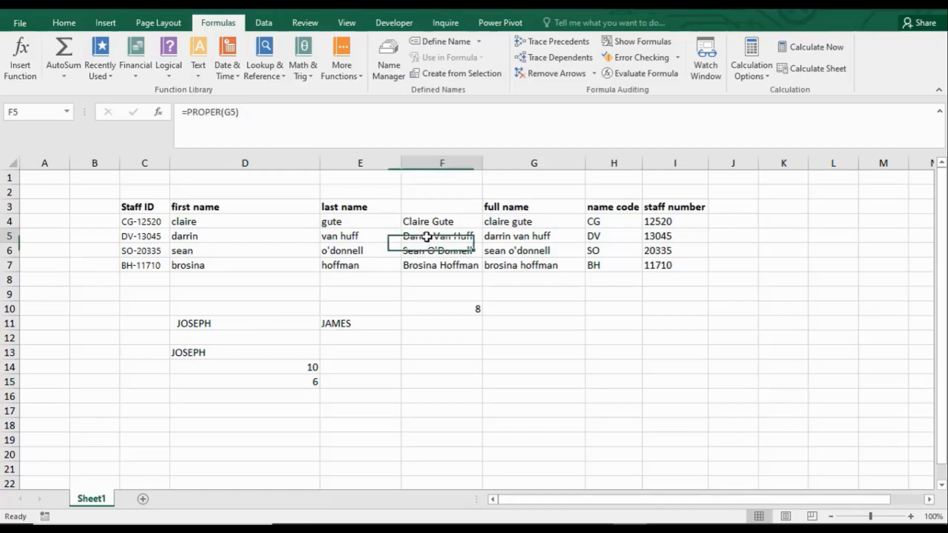
click(472, 310)
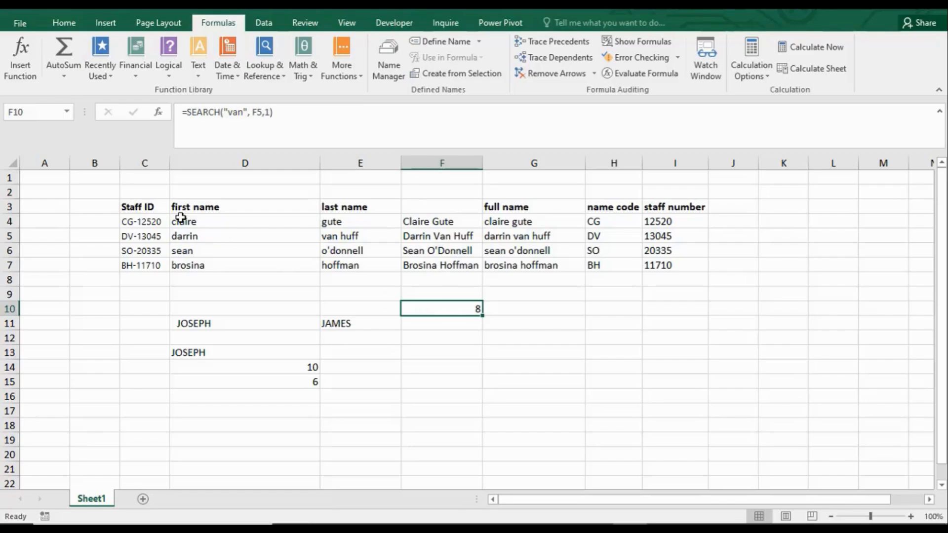
Step: Look through the full list of available text functions, down to VALUE, without inserting one
drag(42, 223, 80, 222)
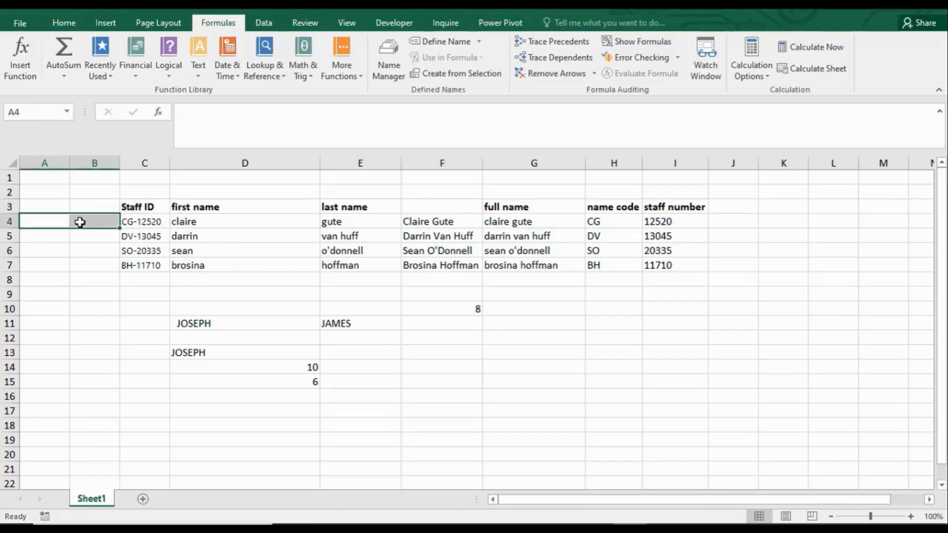
click(101, 206)
click(90, 192)
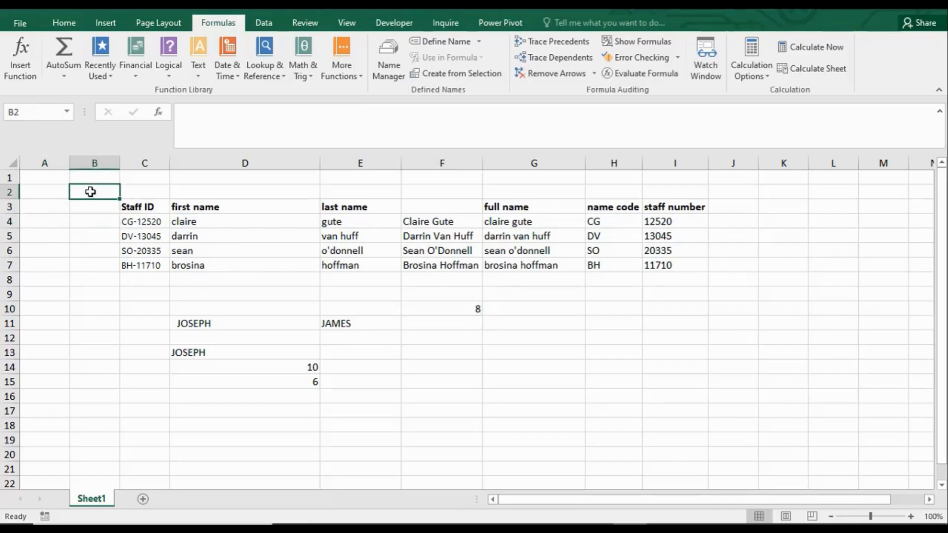
click(200, 77)
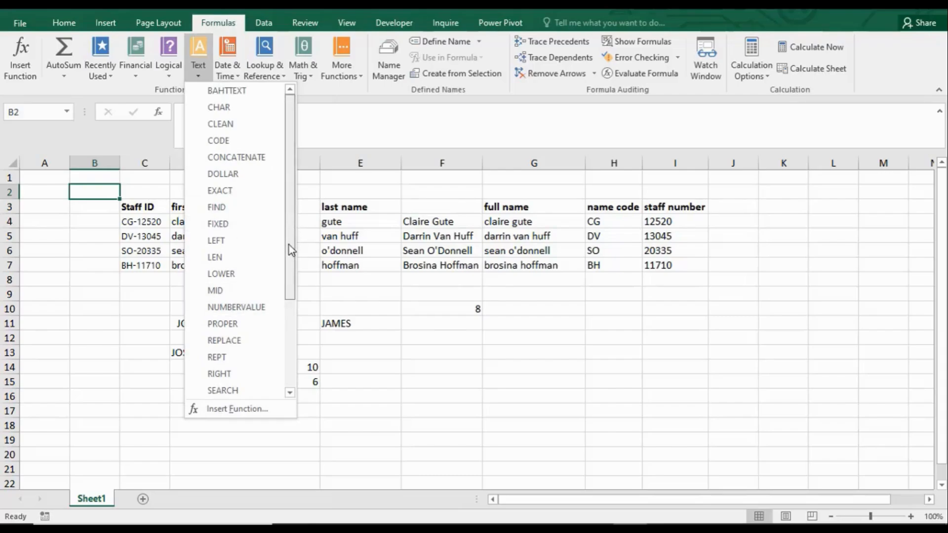
drag(288, 245, 294, 379)
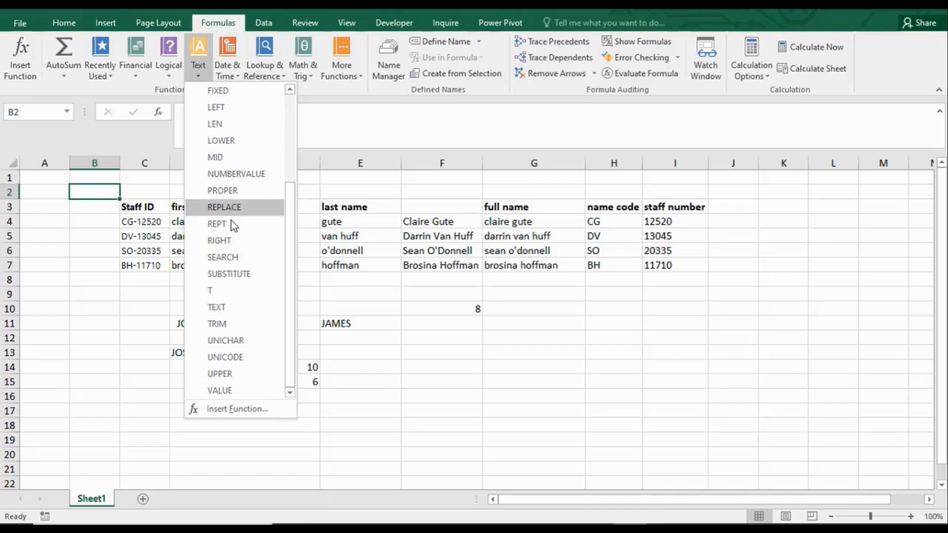
mouse_move(231, 223)
click(490, 360)
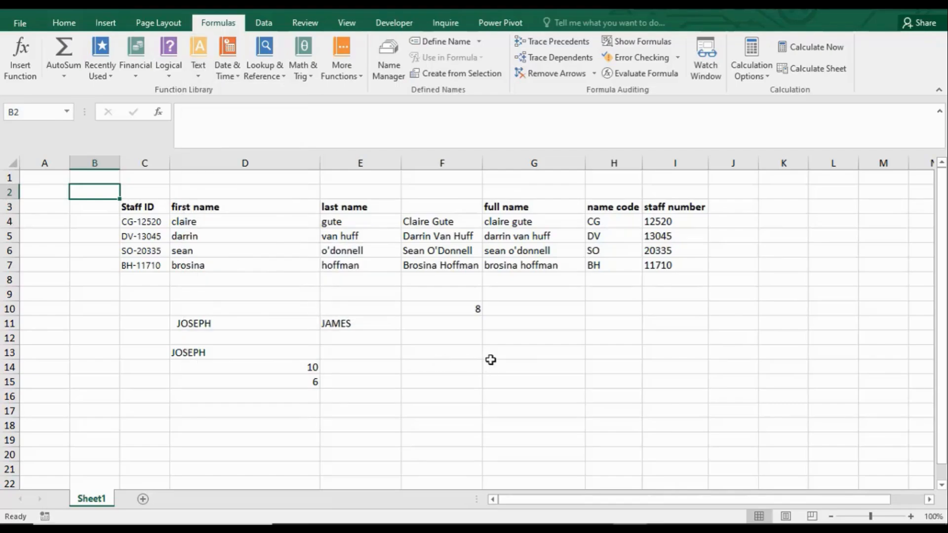
Step: Insert a REPT function in G14 that repeats the text of E11 5 times, and clear the cell again
click(503, 364)
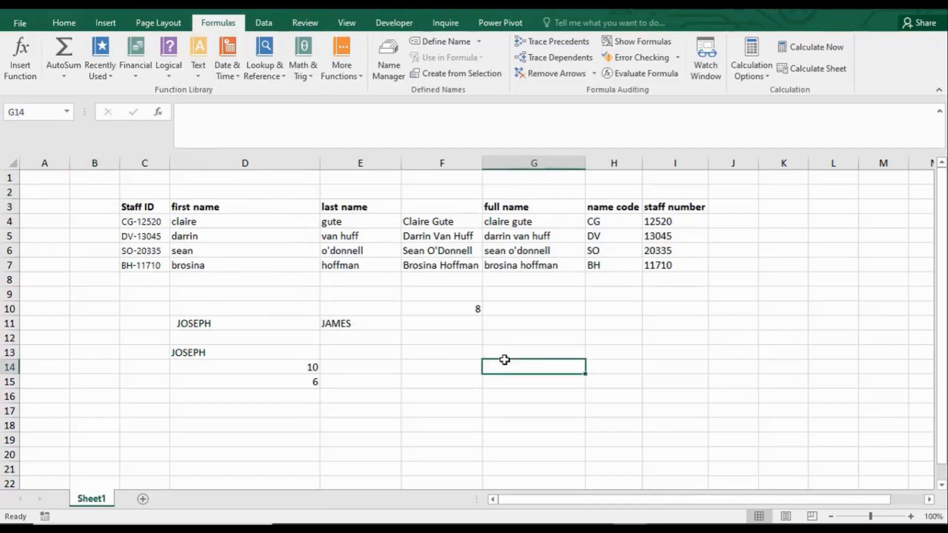
click(200, 69)
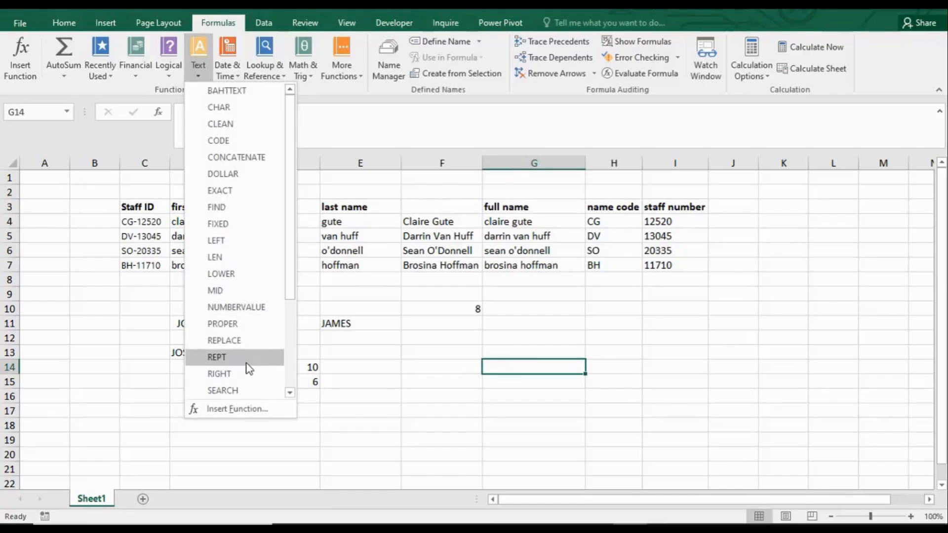
click(222, 358)
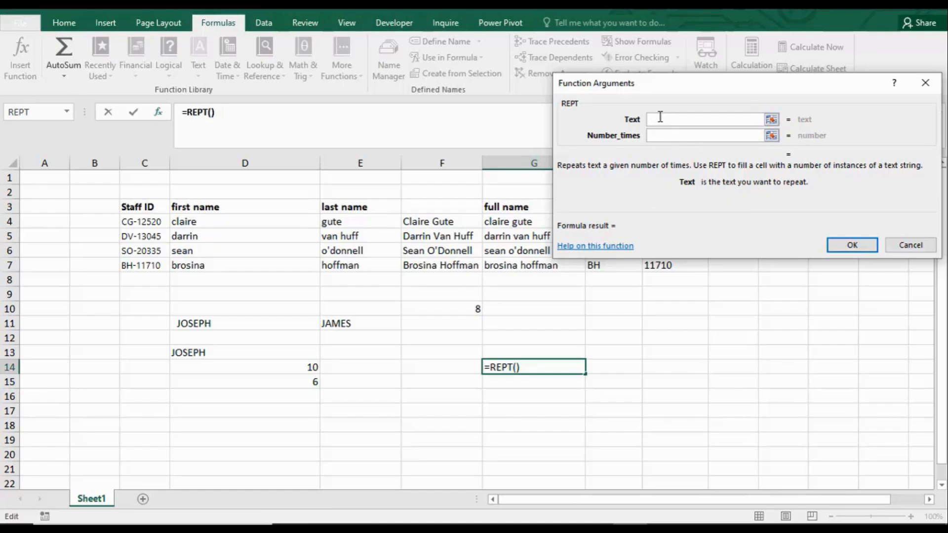
click(343, 324)
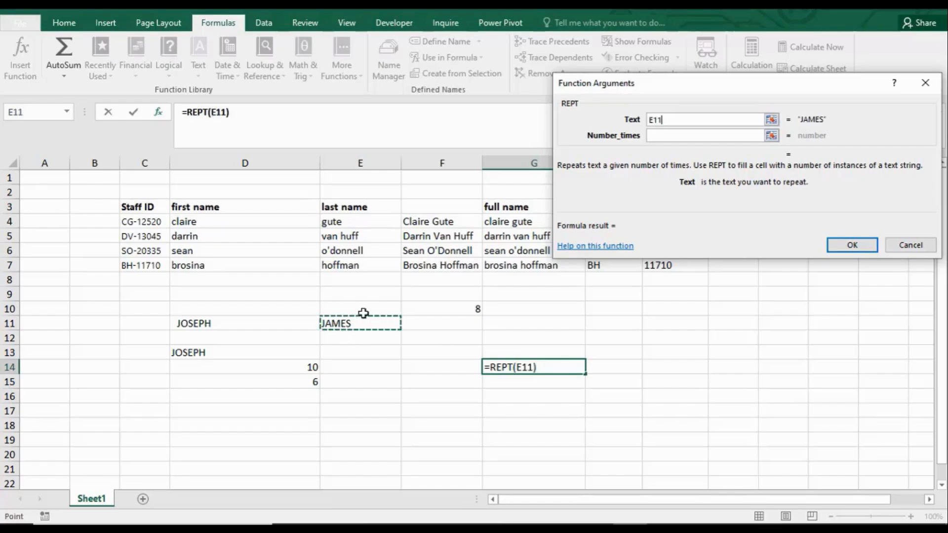
click(667, 136)
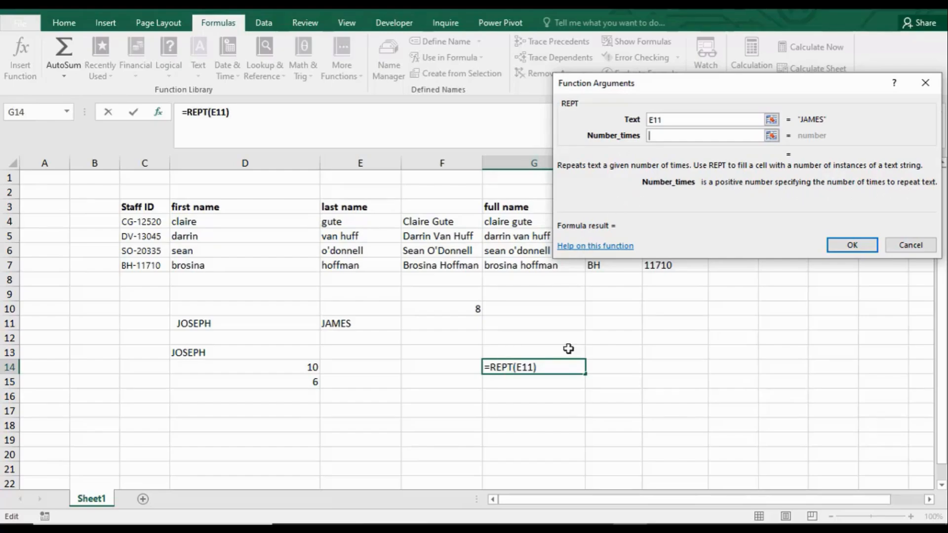
text(5)
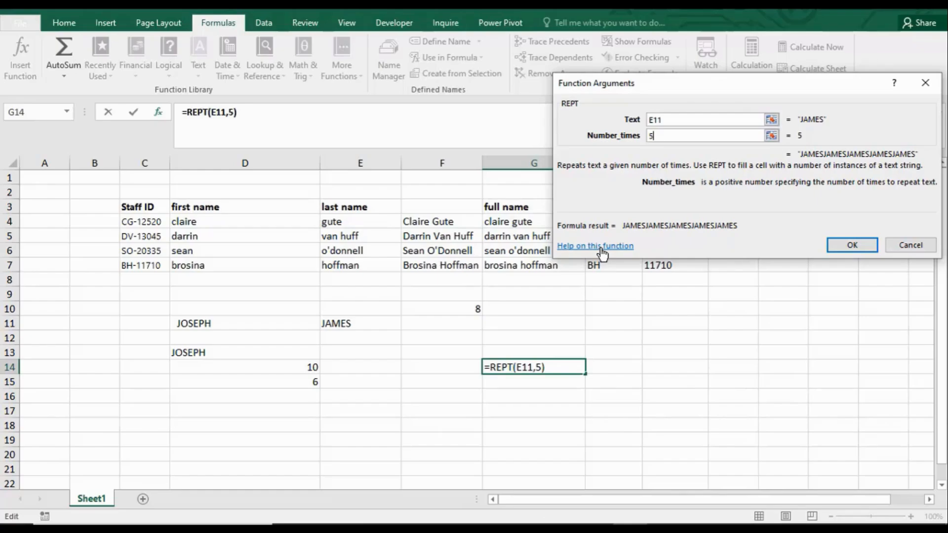
drag(746, 88, 632, 69)
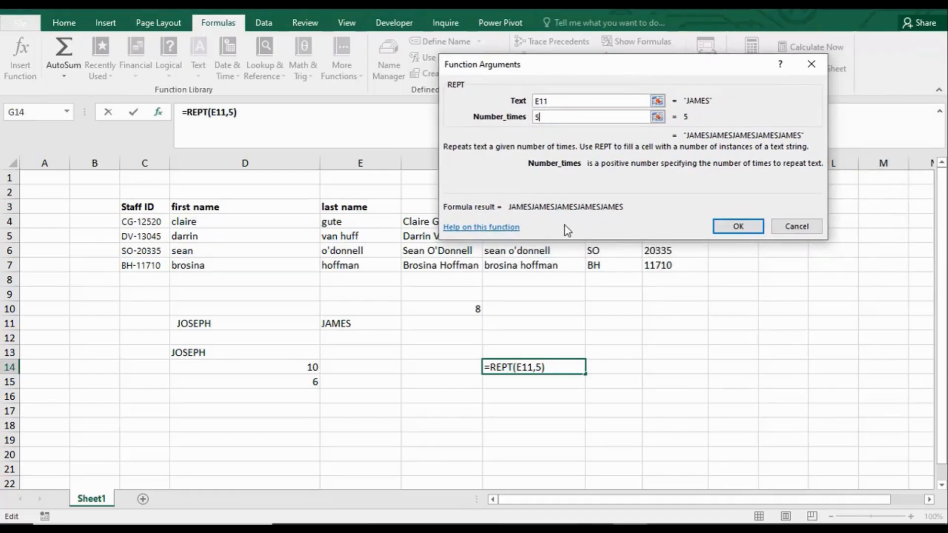
click(740, 226)
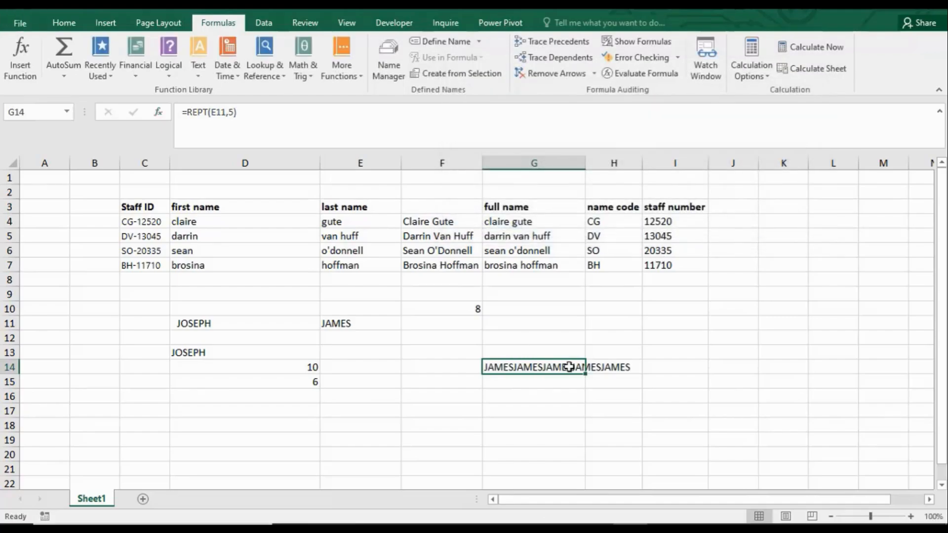
key(BackSpace)
Step: Browse the logical, date and time, lookup, math and trig, statistical and information function lists without inserting anything
click(469, 395)
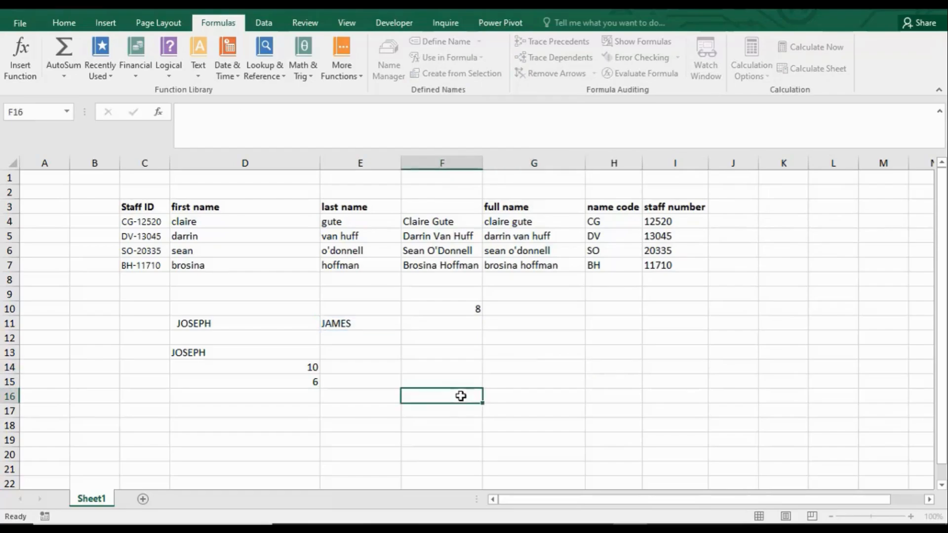
click(166, 77)
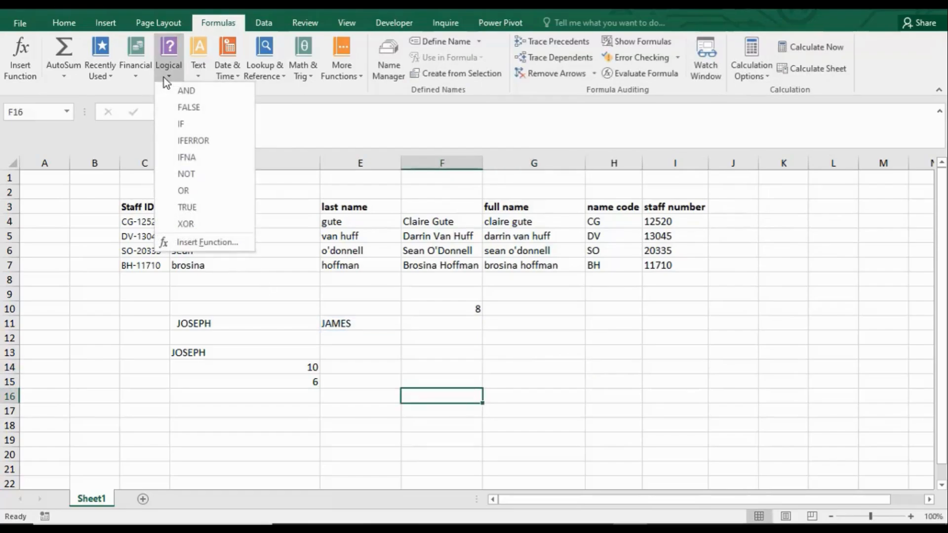
click(236, 77)
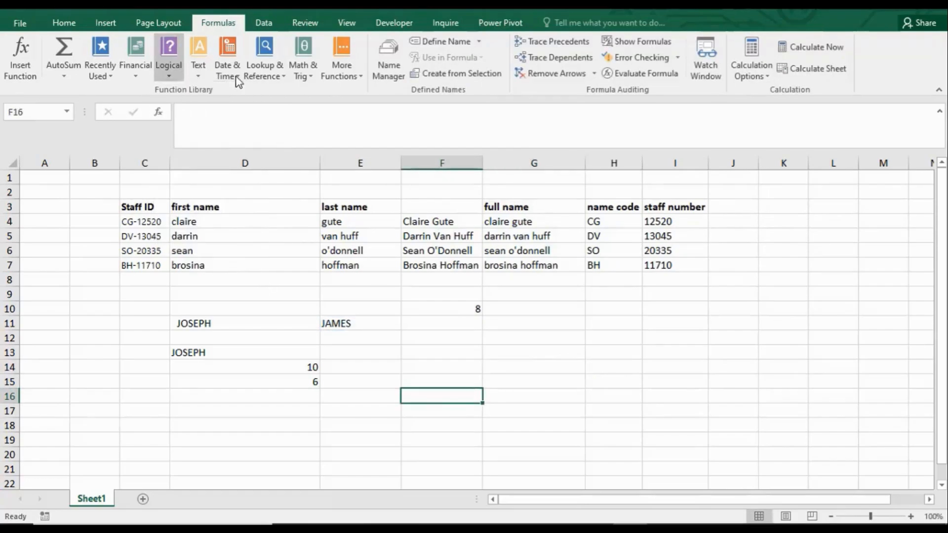
click(282, 78)
click(309, 78)
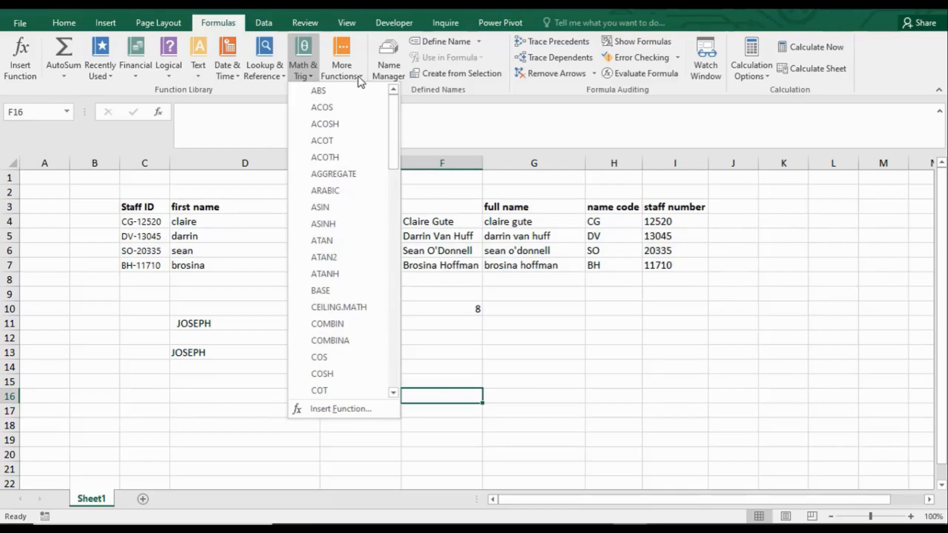
click(360, 79)
mouse_move(374, 94)
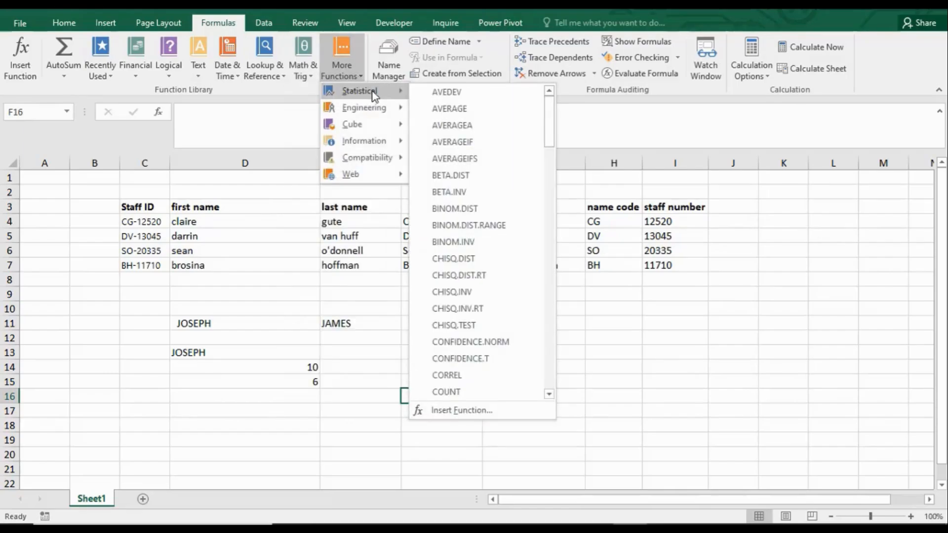
mouse_move(382, 132)
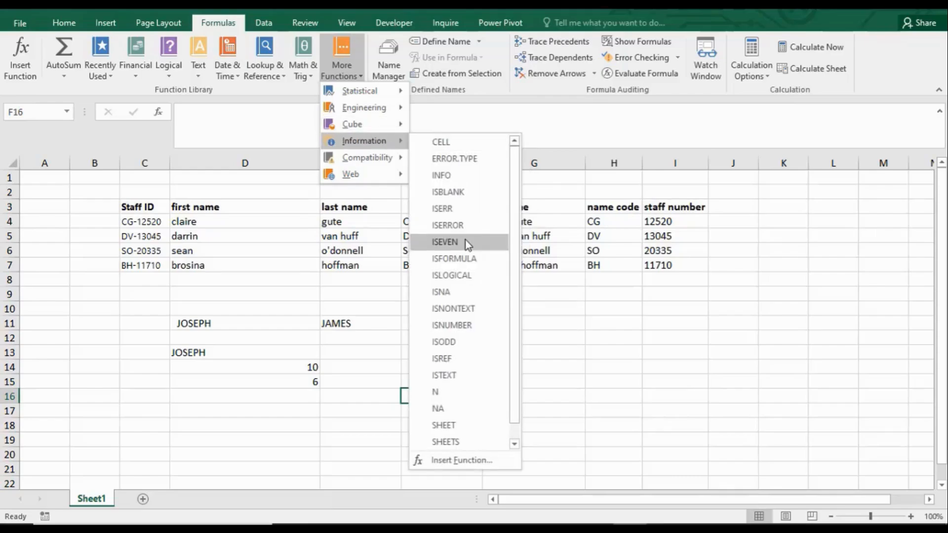
click(626, 356)
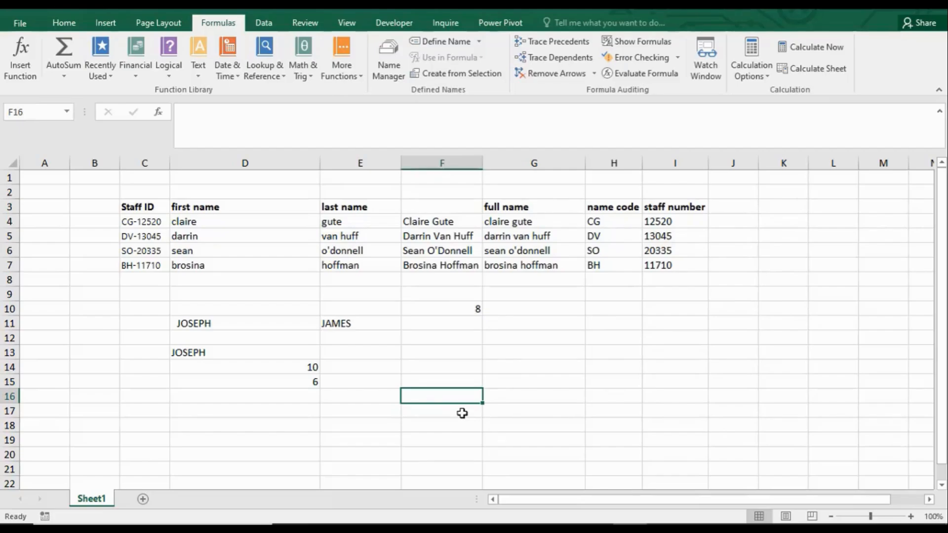
key(Down)
key(Down)
key(Left)
key(Left)
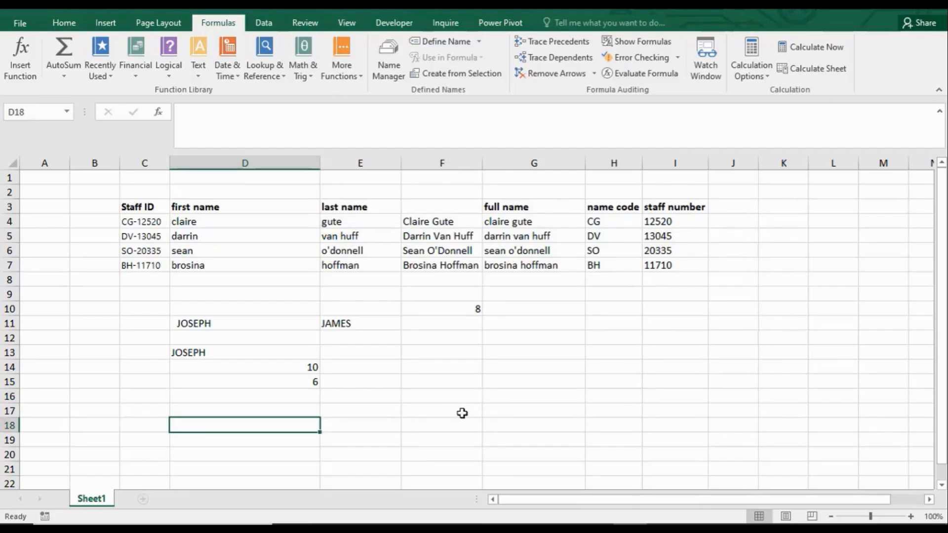